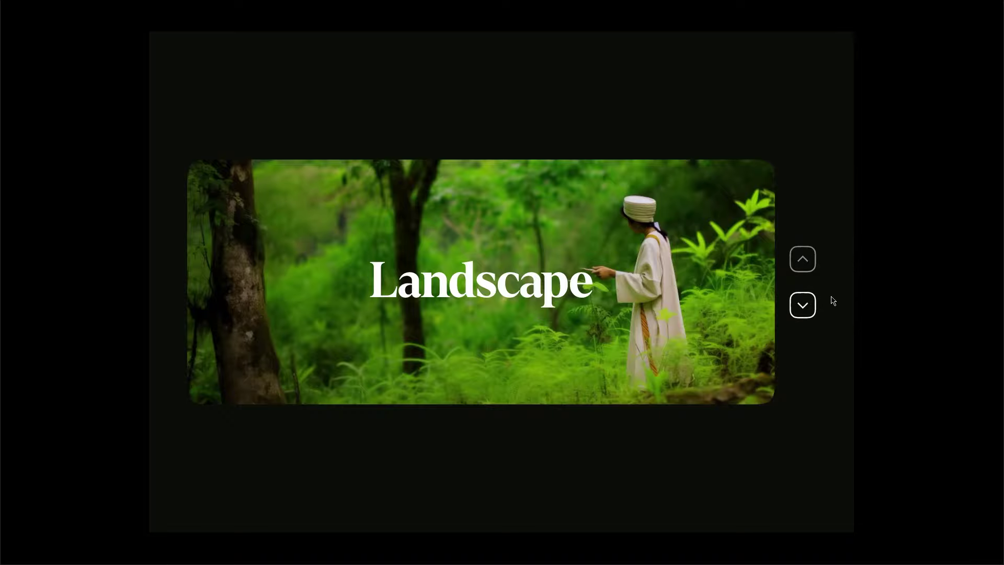
- Advance the slider preview from Landscape to Architecture, then step back to Landscape
click(803, 260)
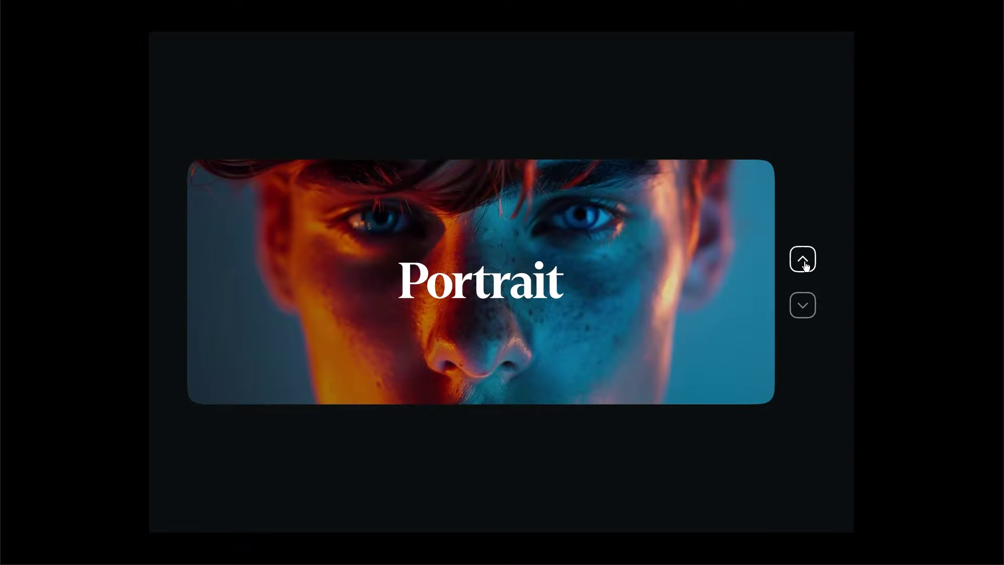
click(805, 266)
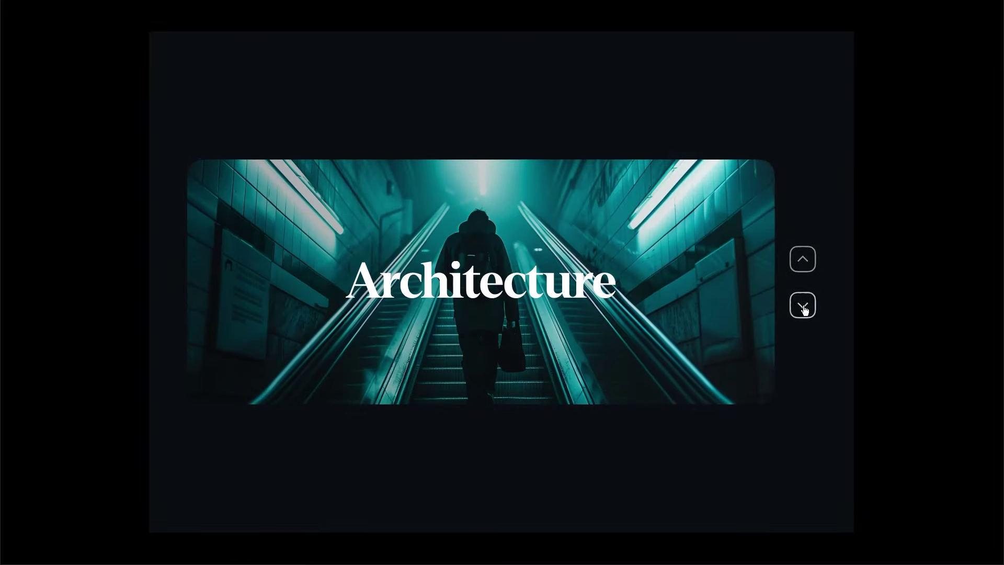
click(804, 308)
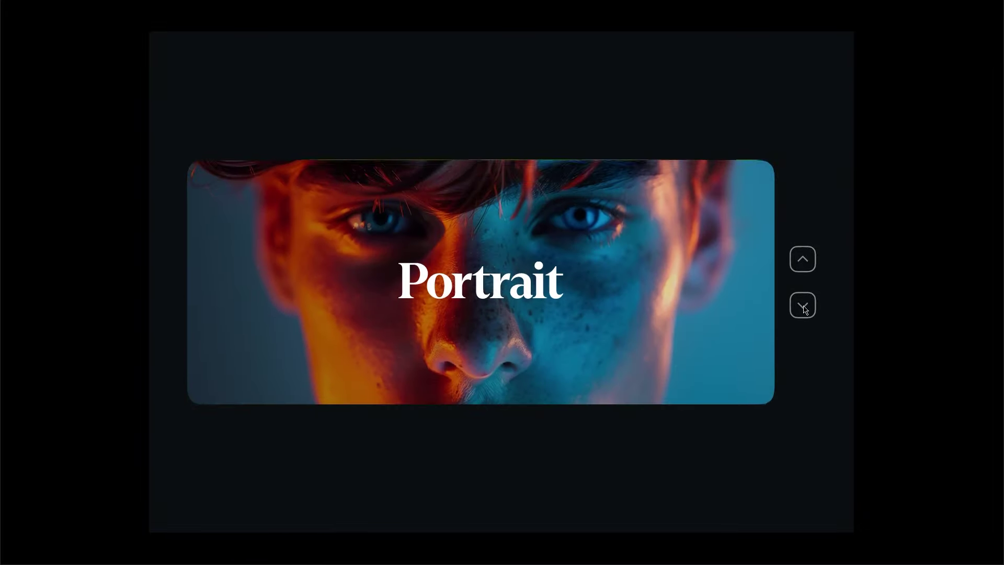
click(804, 308)
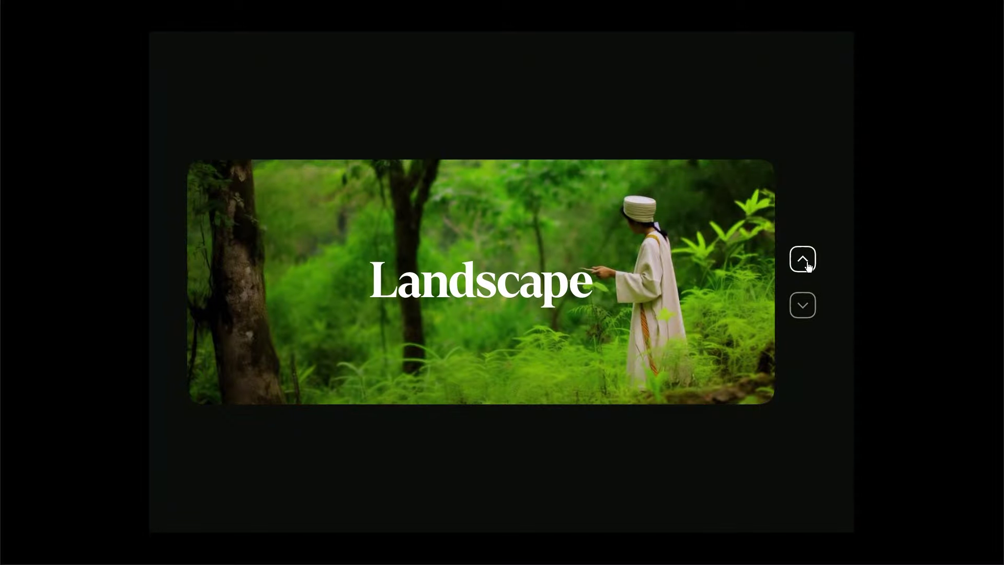
- Advance the preview through Portrait and Abstract to Sports, then return to Abstract
click(808, 267)
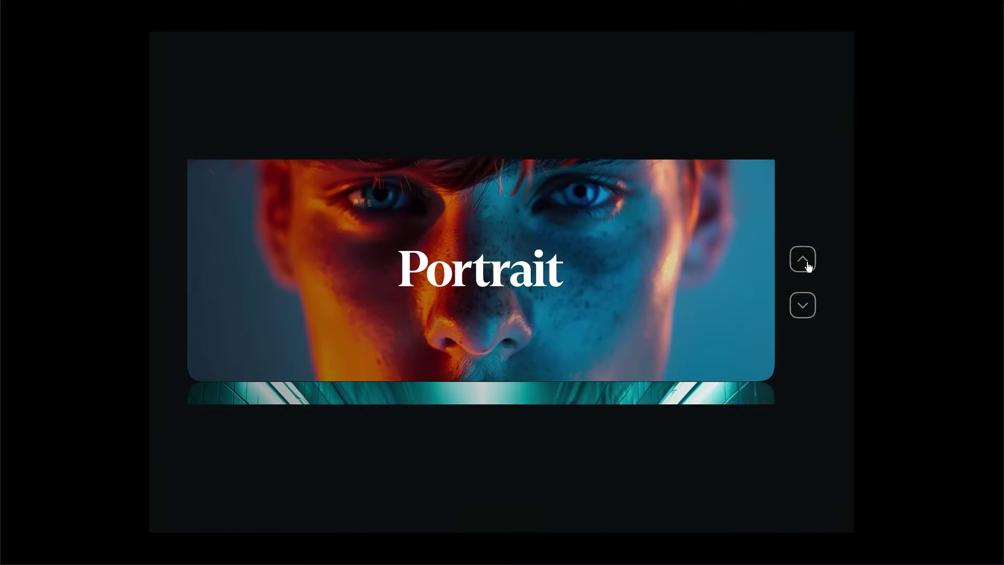
click(809, 266)
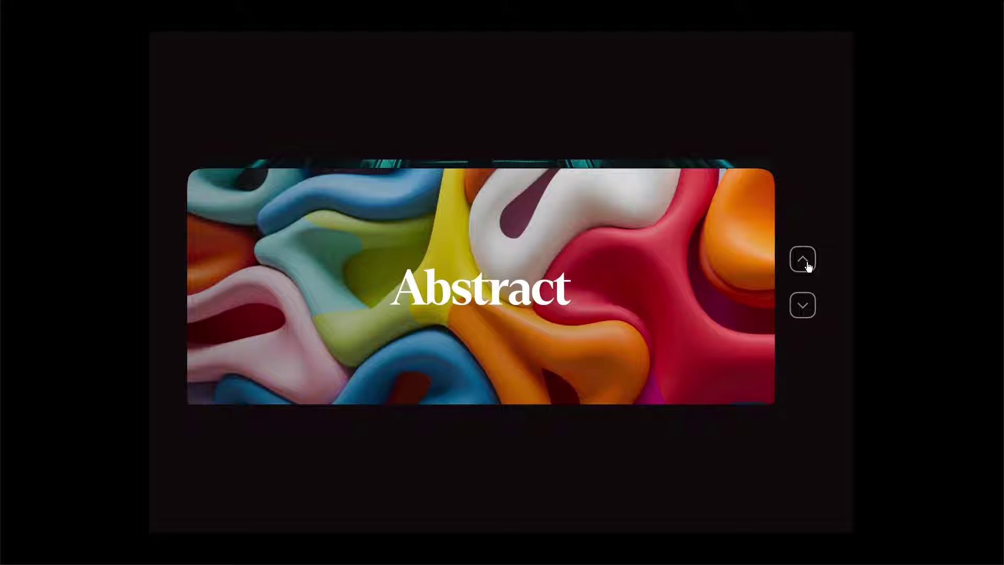
click(808, 267)
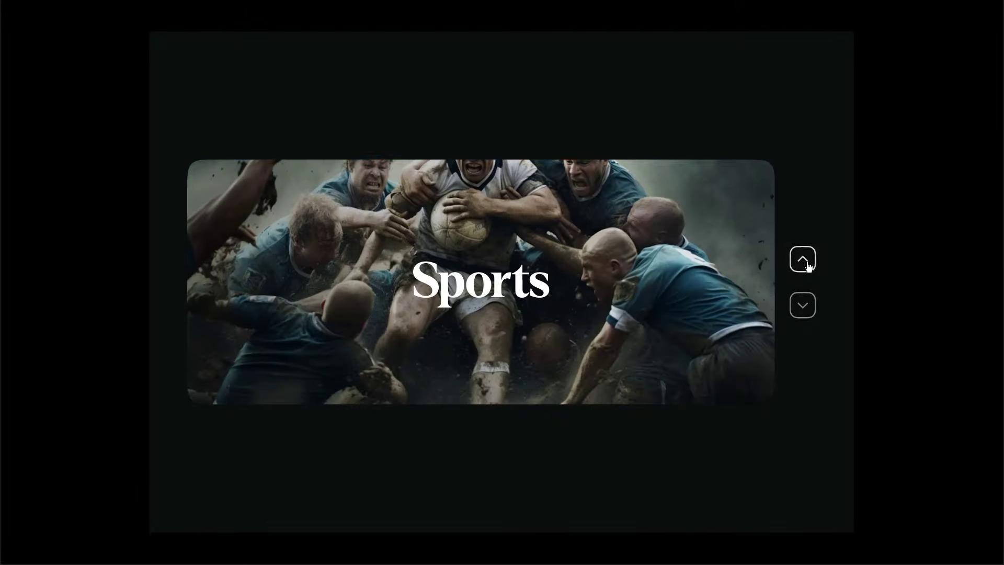
click(811, 310)
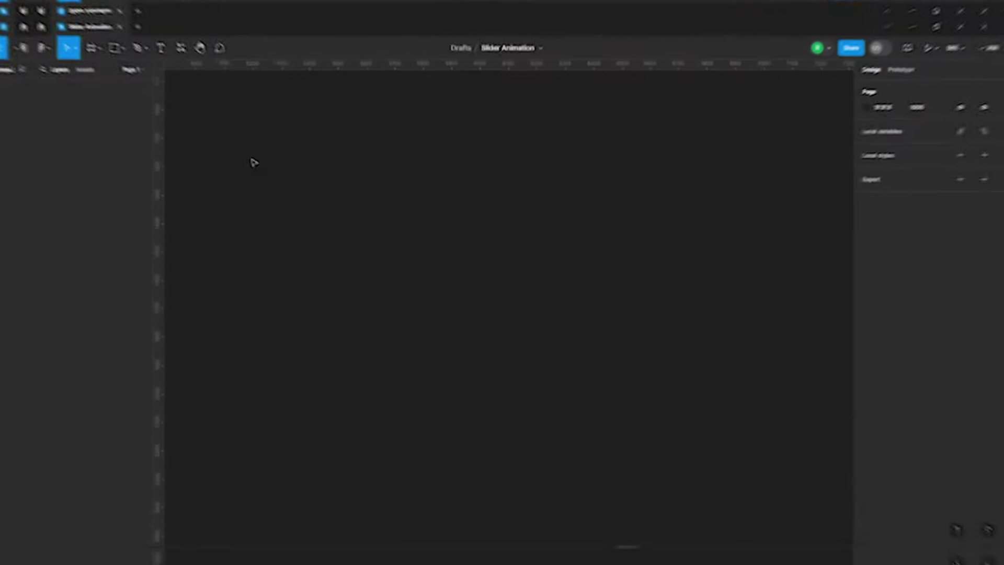
- Draw a rectangle and size it to 1200 × 500
click(94, 42)
drag(401, 196, 585, 268)
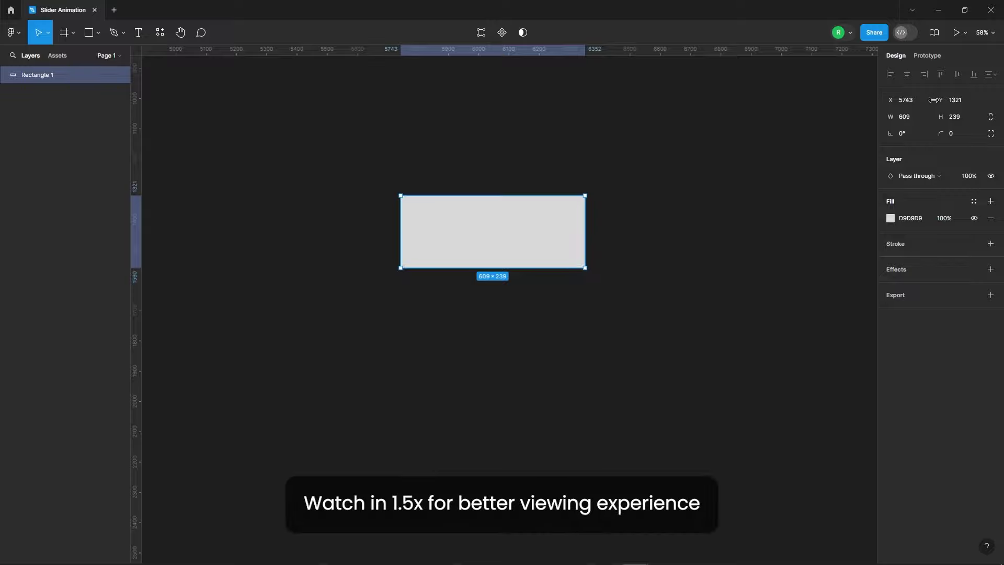
click(967, 118)
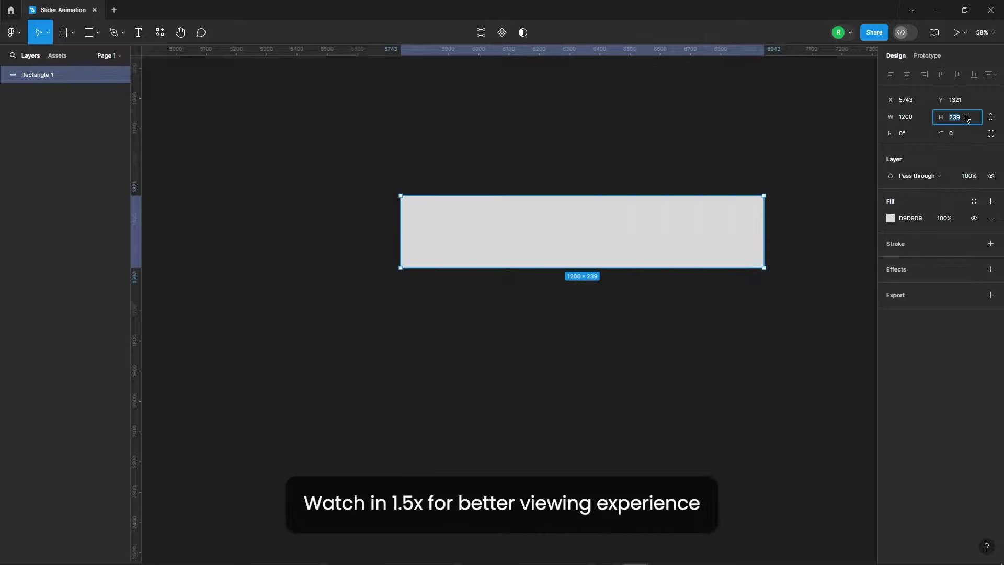
text(500)
key(Return)
scroll(547, 251, right, 2)
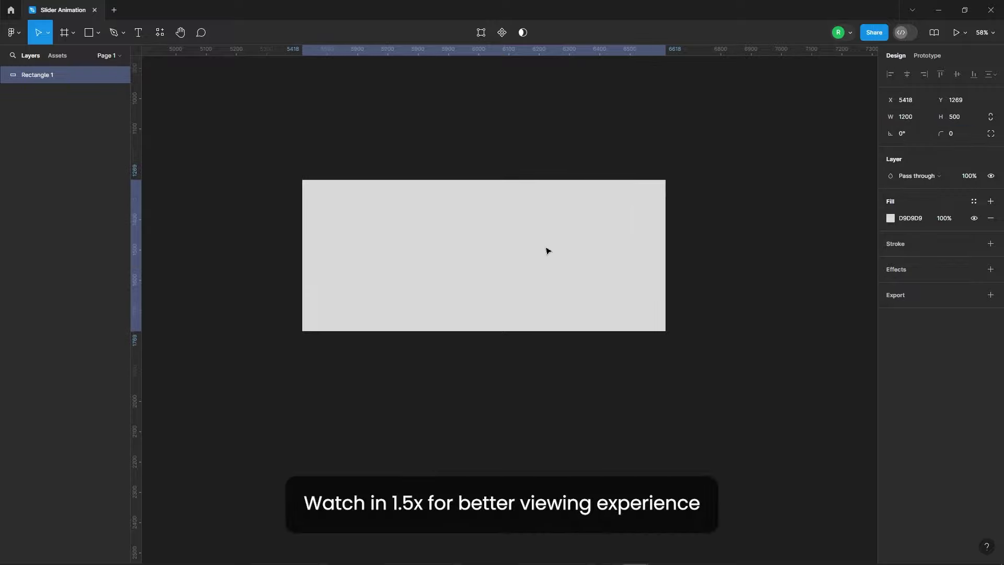
scroll(543, 235, up, 1)
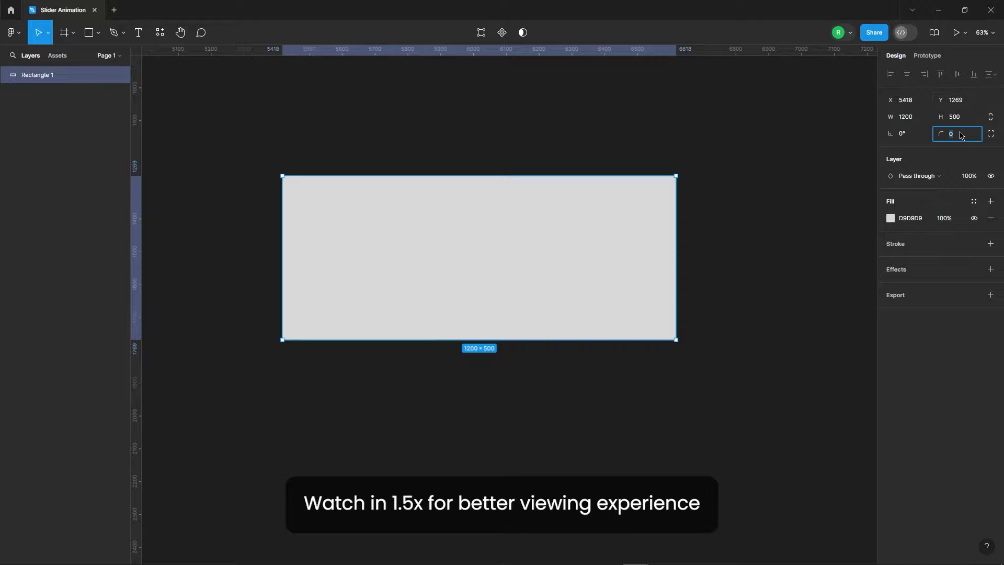
- Give the rectangle a 32 corner radius with 100% corner smoothing
click(991, 135)
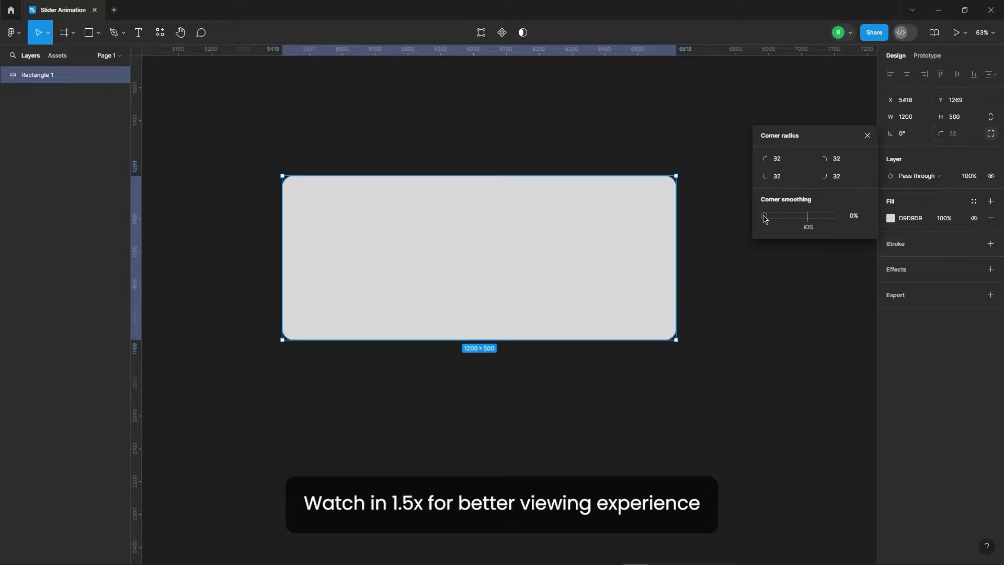
drag(763, 216, 837, 216)
click(868, 136)
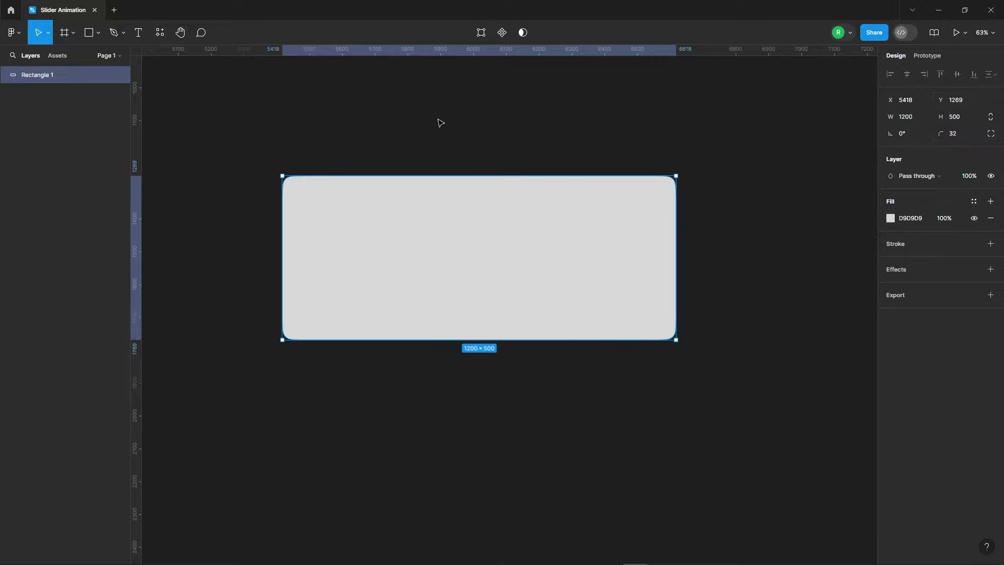
ctrl+scroll(428, 211, up, 1)
- Launch the Lummi photo plugin from Resources > Plugins
click(156, 37)
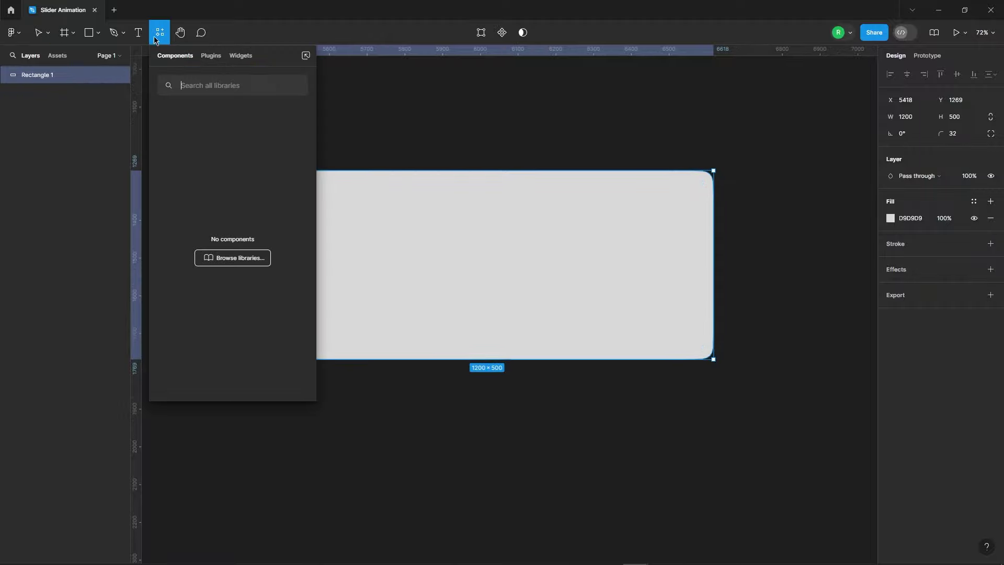
click(212, 56)
click(189, 150)
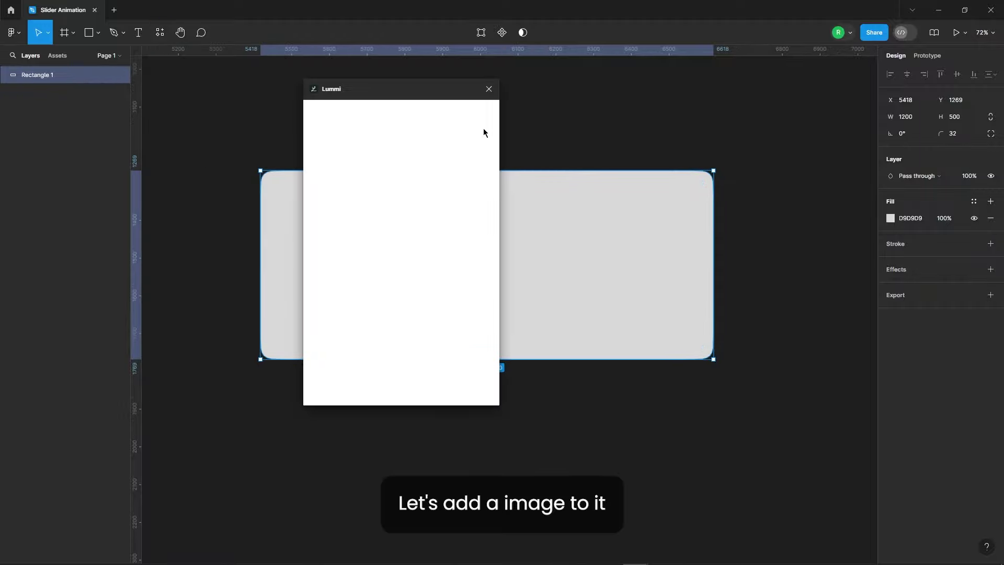
- Search Nature photos and fill the rectangle with the forest photo of a robed figure
click(348, 140)
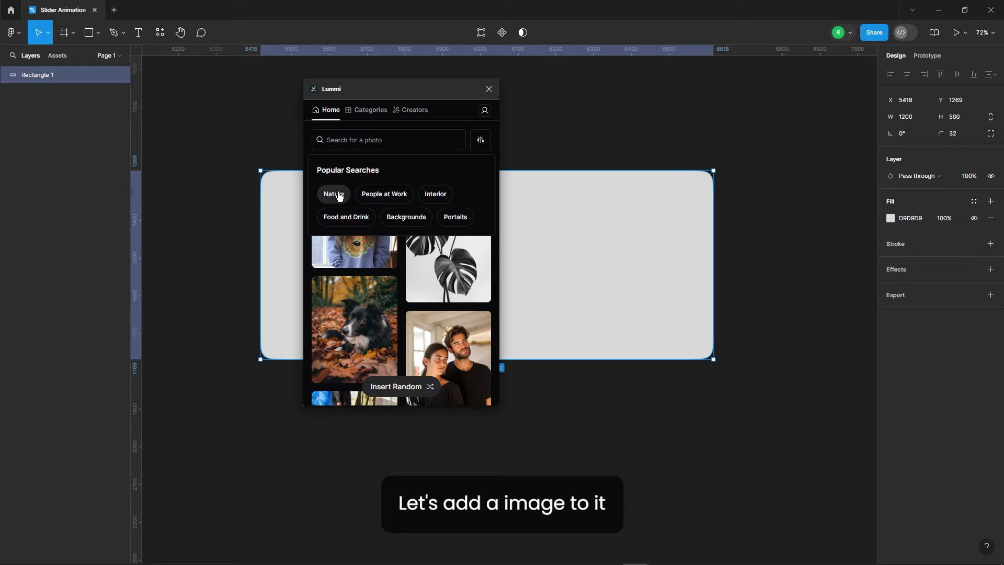
click(338, 195)
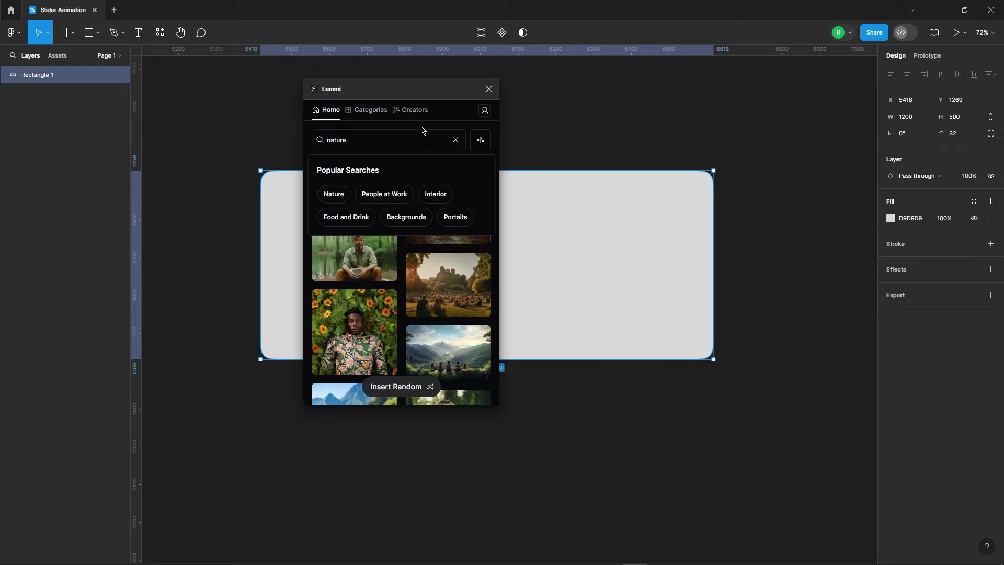
click(366, 188)
click(488, 89)
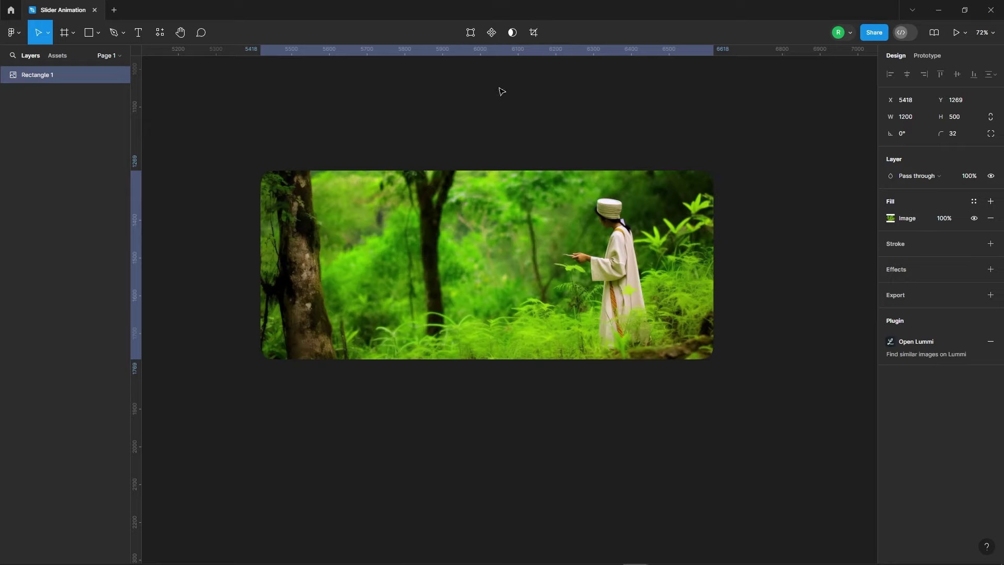
click(598, 112)
click(615, 269)
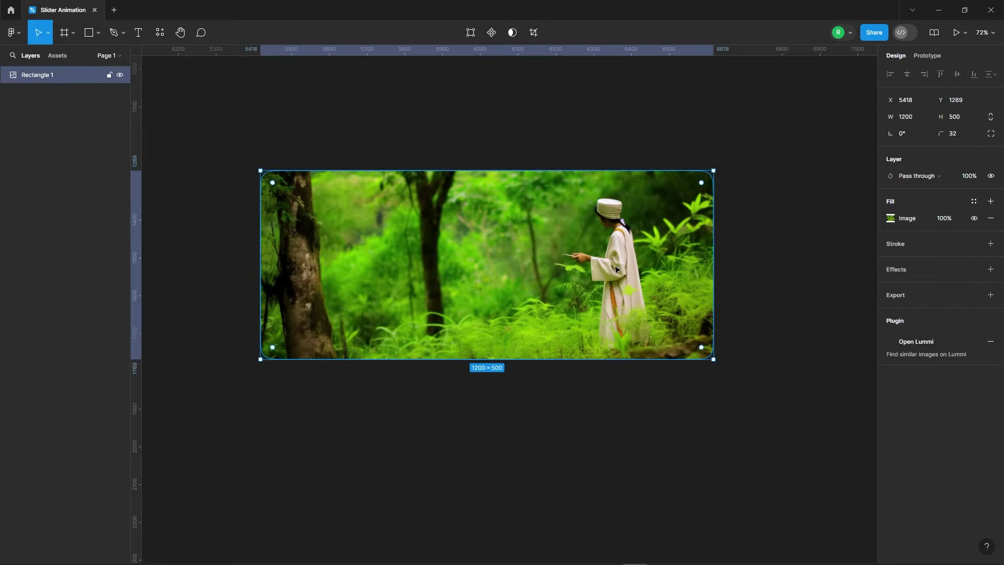
- Add a second fill as a black linear gradient running diagonally across the photo
click(990, 201)
click(890, 218)
click(778, 241)
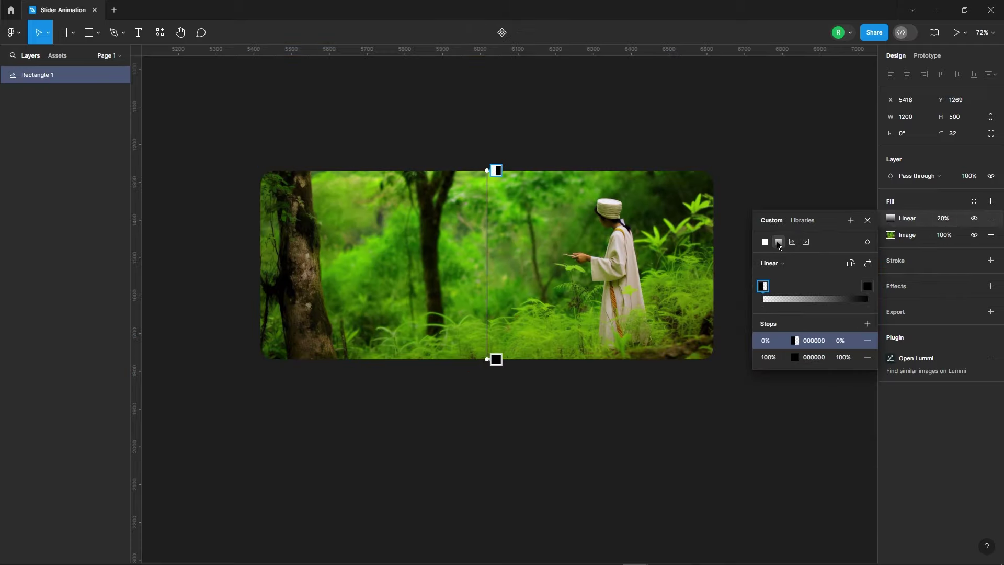
drag(487, 171, 714, 169)
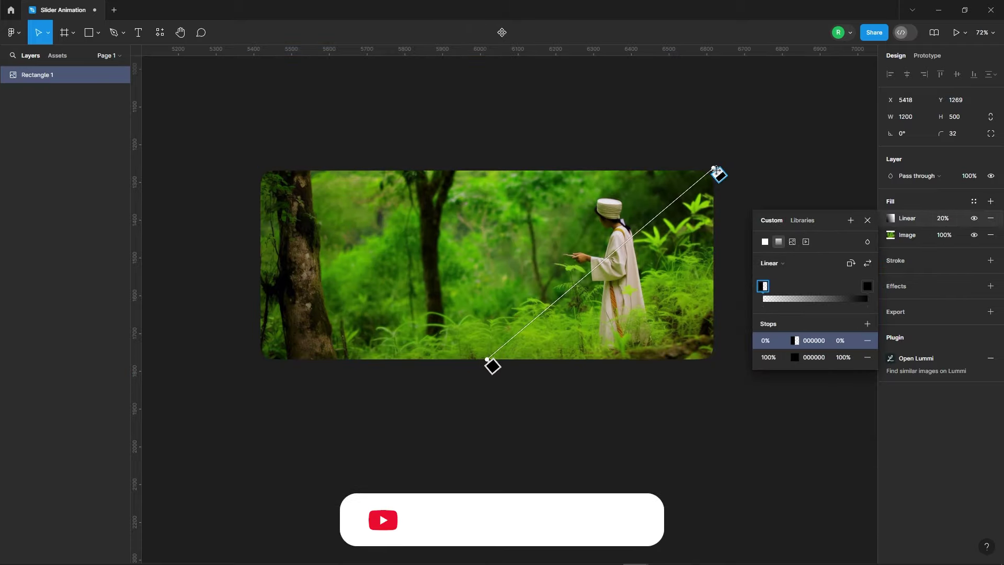
drag(484, 358, 268, 356)
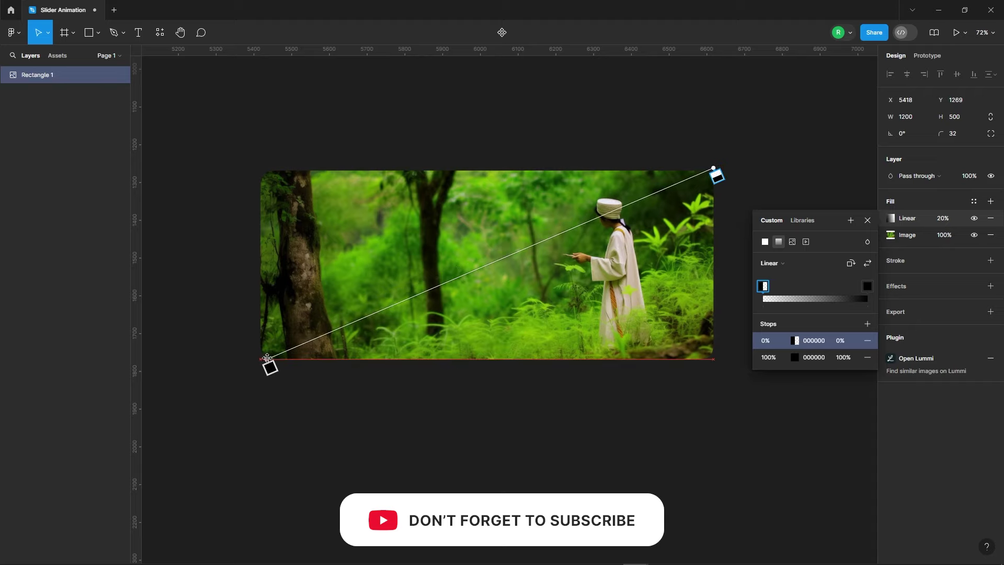
- Set the gradient stops to 0% and 80% opacity and the fill opacity to 60%
click(846, 360)
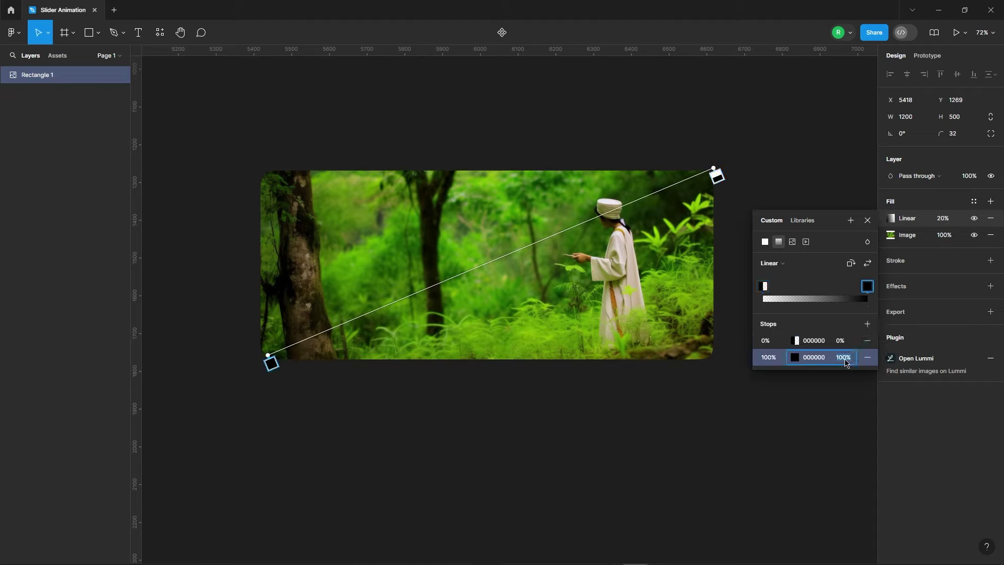
text(7080)
click(843, 341)
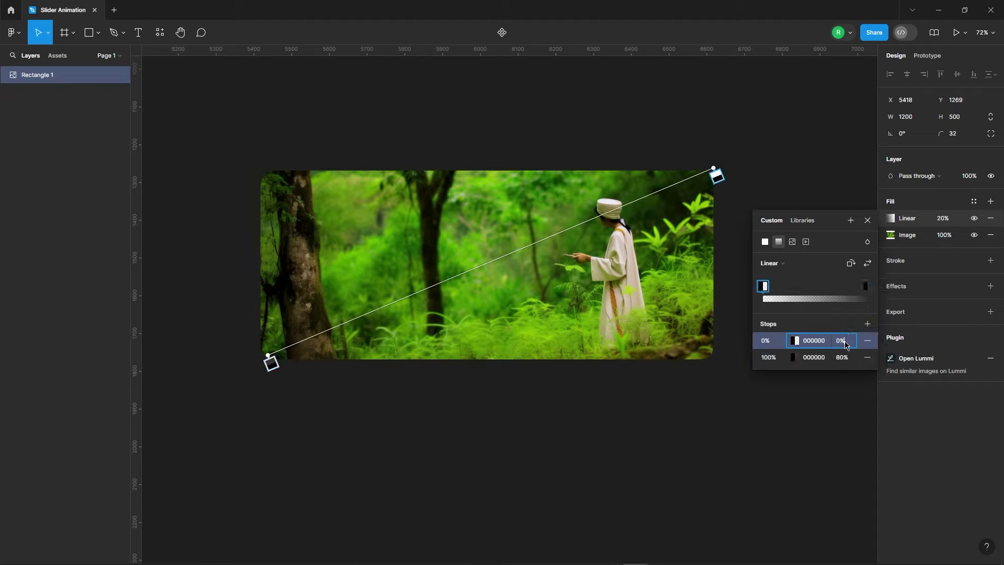
text(10)
click(867, 220)
click(942, 218)
text(40)
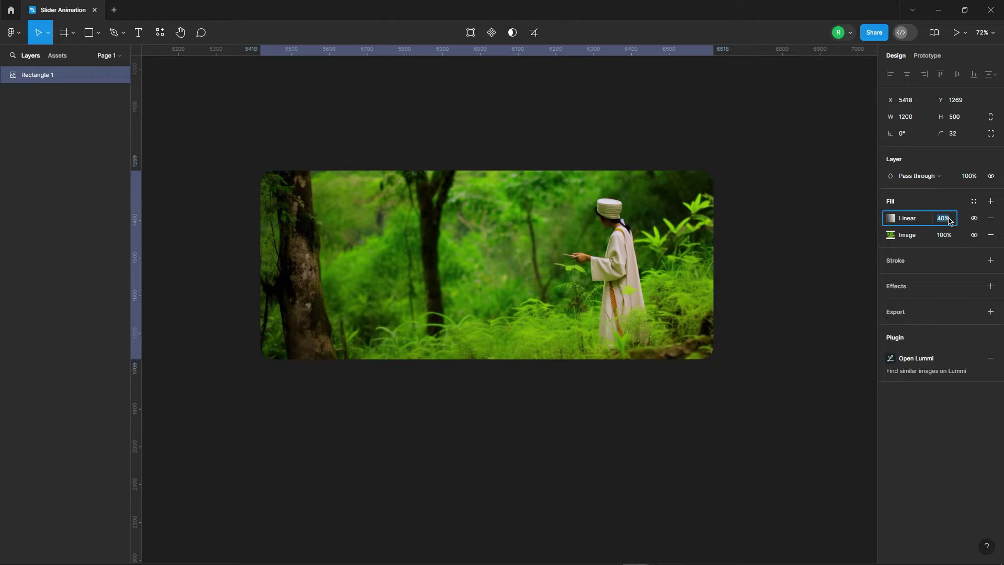
text(60)
key(Return)
click(486, 128)
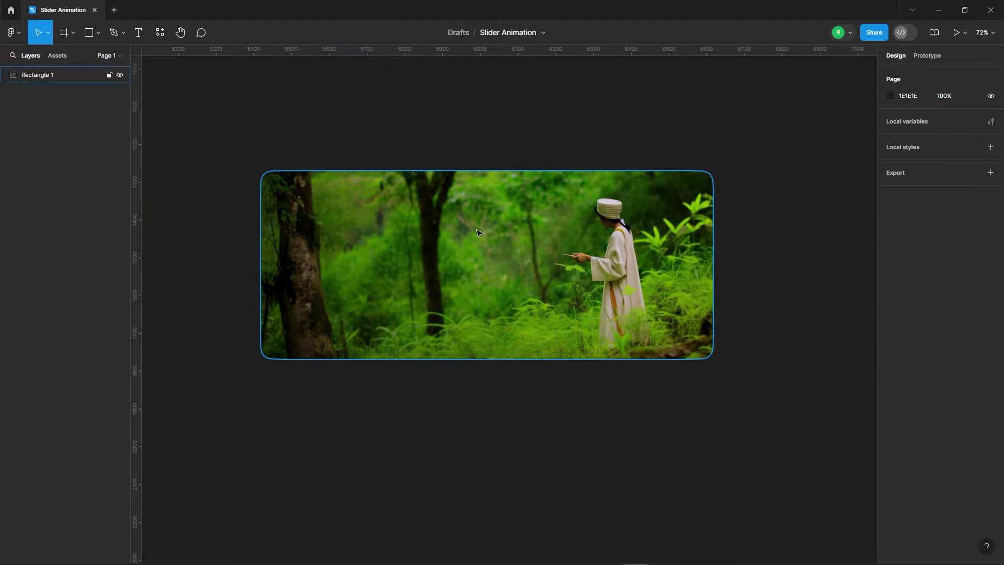
- Rename the forest image's Rectangle 1 layer to Image1
click(377, 180)
click(353, 155)
scroll(225, 167, down, 3)
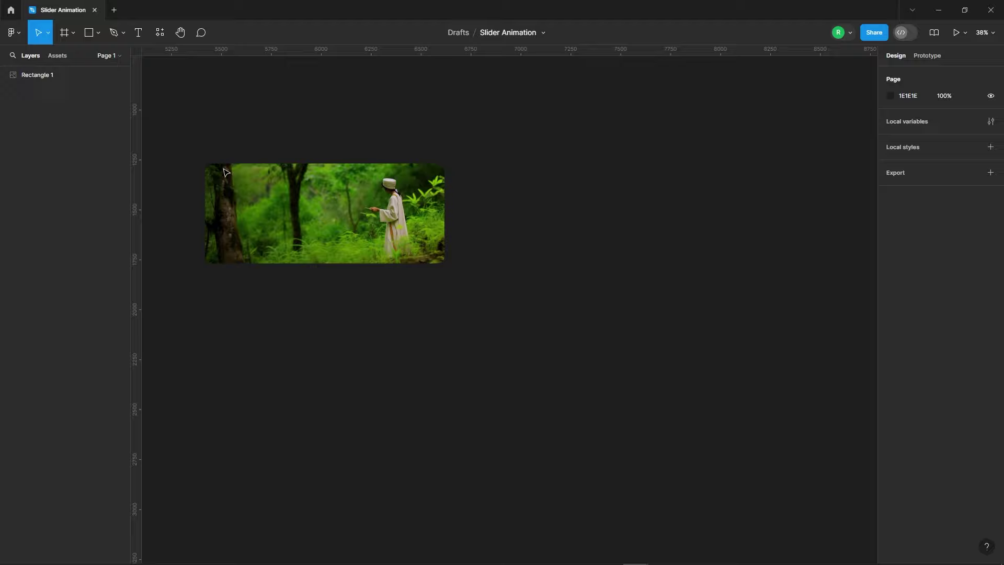
click(227, 170)
double_click(38, 76)
text(Image1)
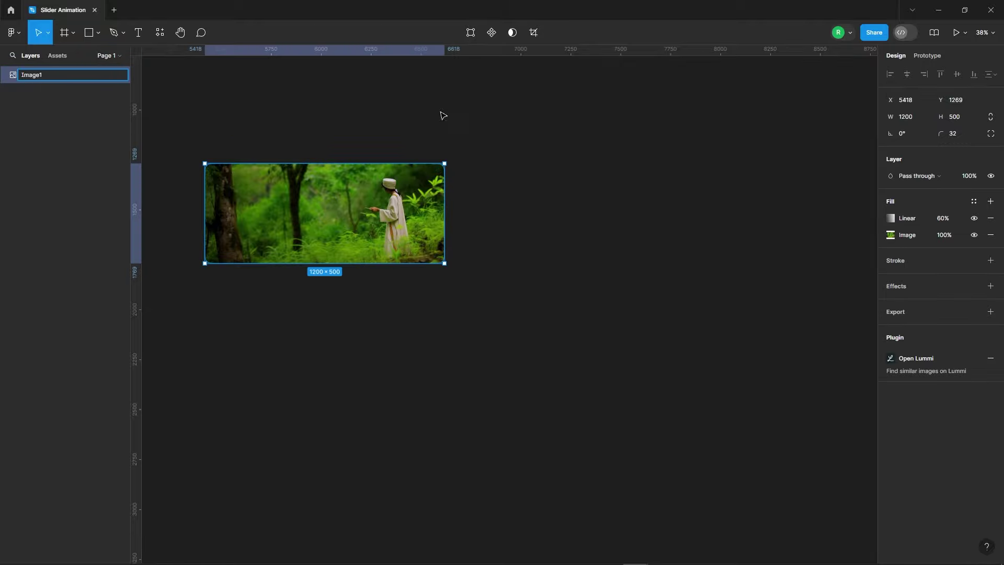
click(211, 271)
- Duplicate the forest image card into a side-by-side row of five
scroll(209, 271, down, 2)
click(260, 245)
drag(259, 246, 408, 245)
key(ctrl+d)
key(ctrl+d)
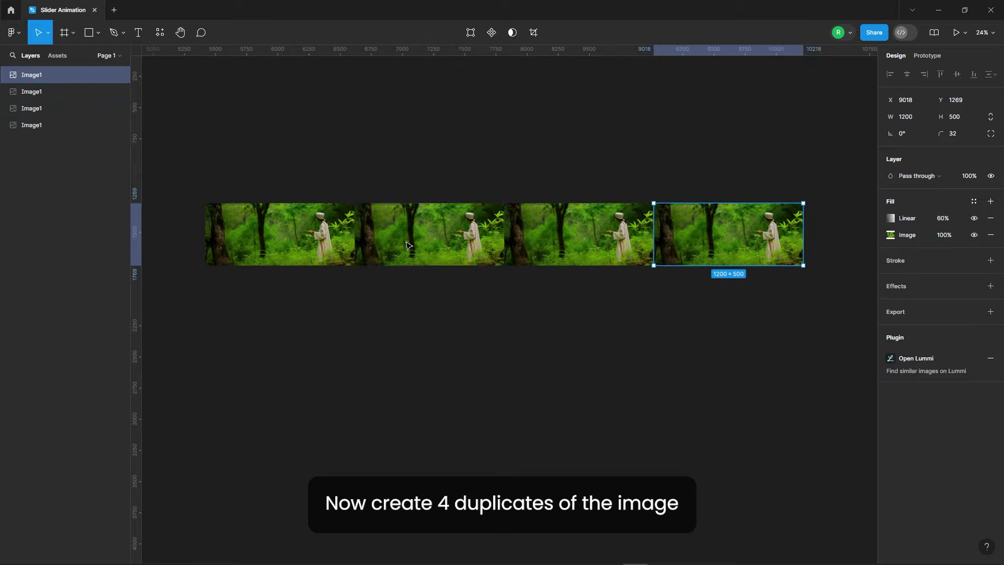
key(ctrl+d)
scroll(366, 235, right, 2)
- Rename the four copies' layers Image2 through Image5
click(32, 125)
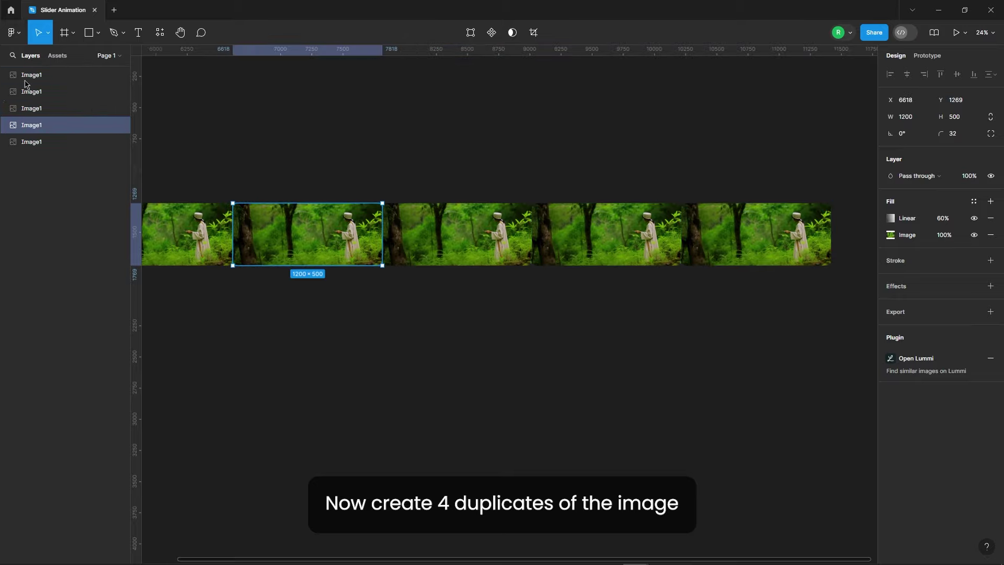
double_click(31, 125)
text(Image2)
click(24, 109)
double_click(23, 110)
text(Image)
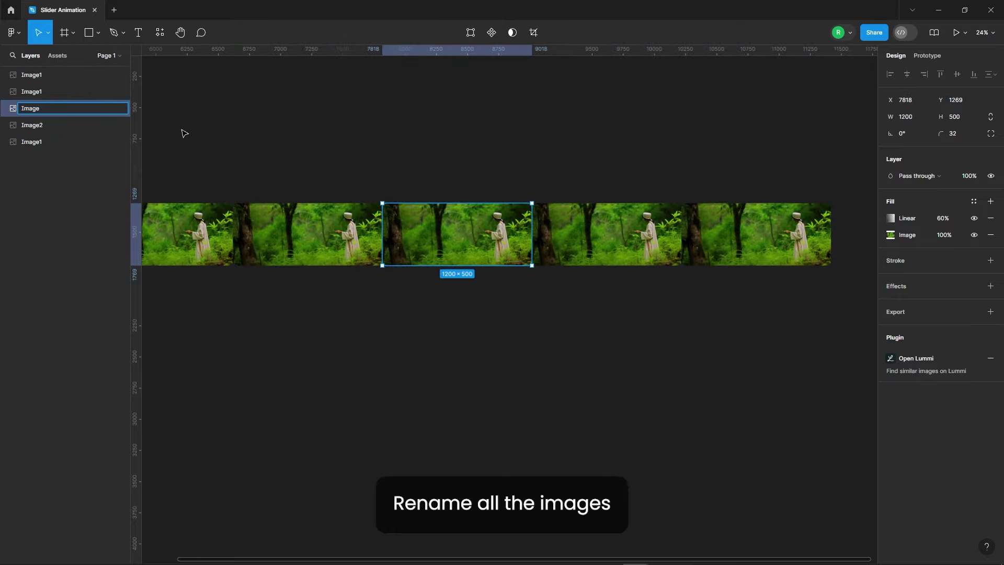
text(2)
click(584, 246)
double_click(45, 92)
text(Image4)
click(36, 75)
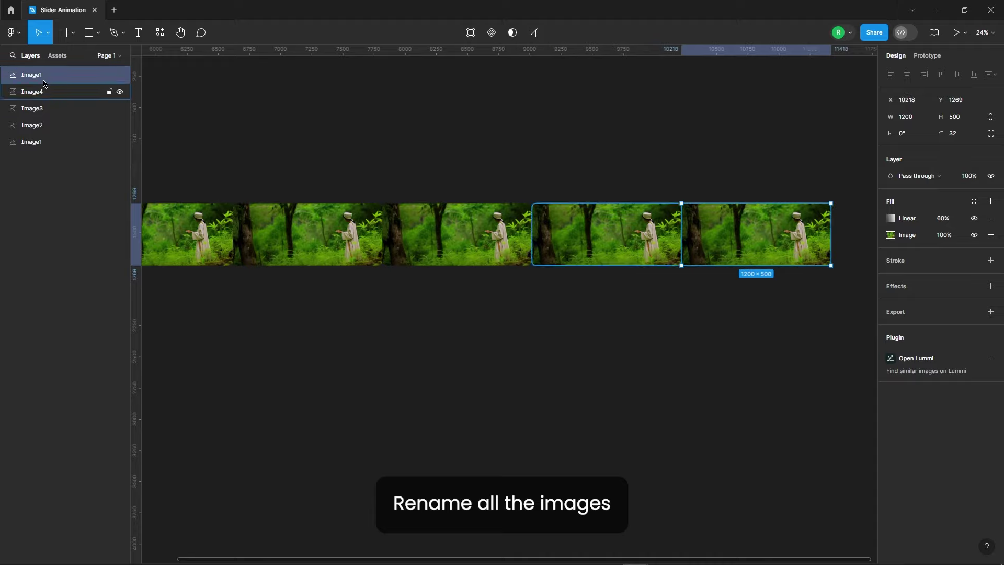
double_click(36, 75)
text(Image5)
key(Return)
click(638, 168)
- Select the second image and bring up the plugins list
scroll(471, 146, left, 3)
scroll(470, 146, down, 1)
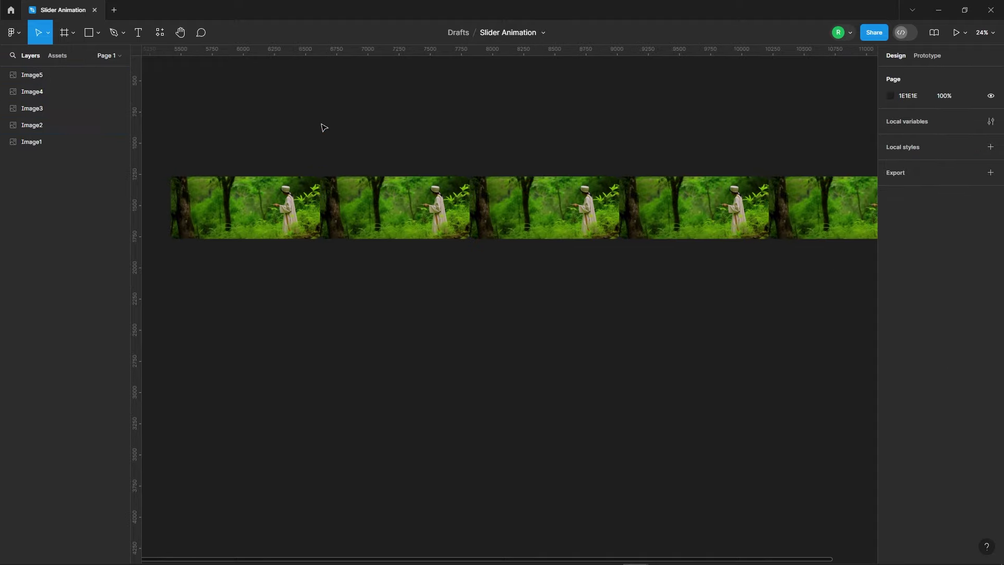
click(425, 233)
click(159, 33)
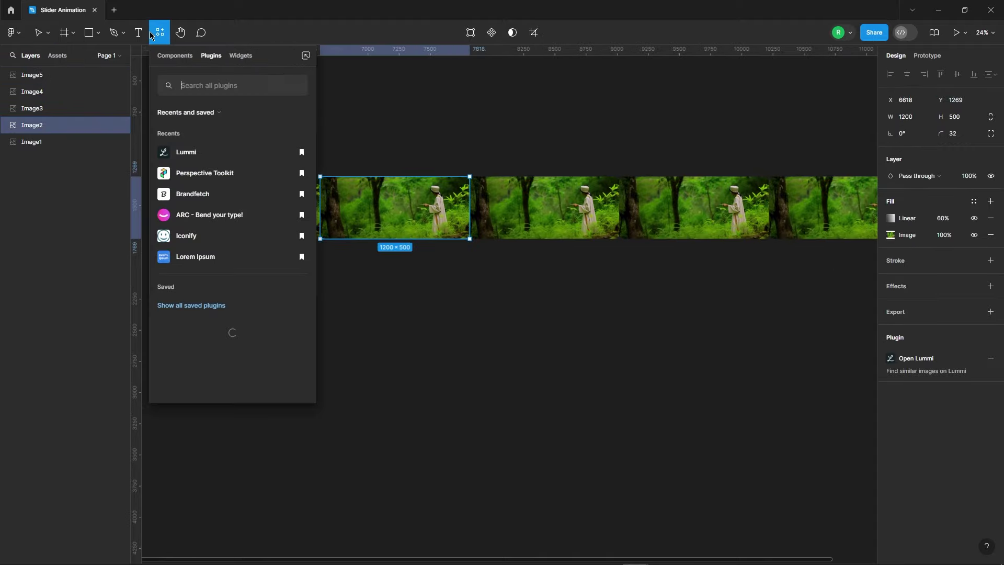
- In Lummi, search portraits and fill Image2 with the red-blue portrait
click(177, 150)
click(315, 139)
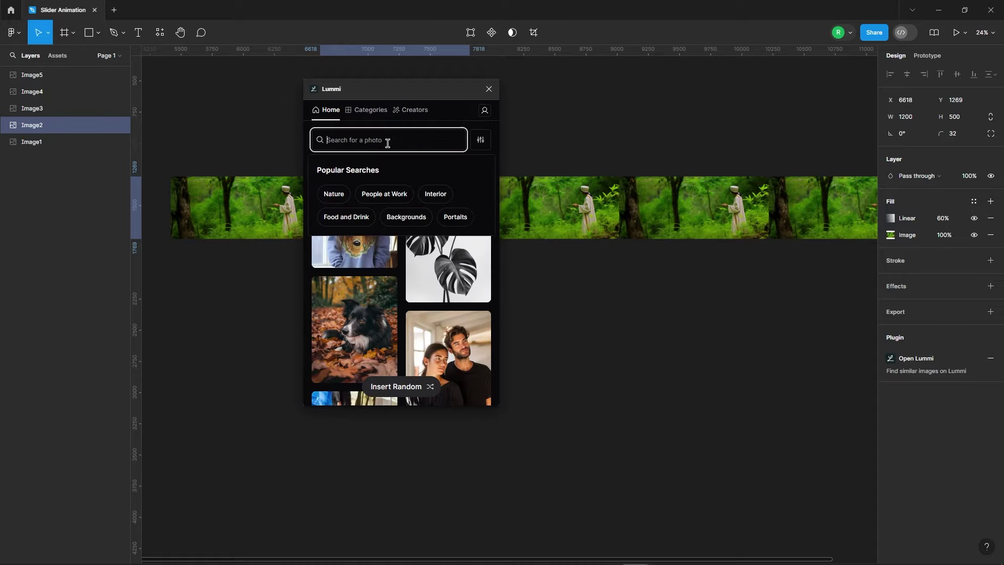
click(455, 221)
drag(404, 94, 629, 78)
scroll(616, 278, down, 3)
scroll(616, 277, down, 3)
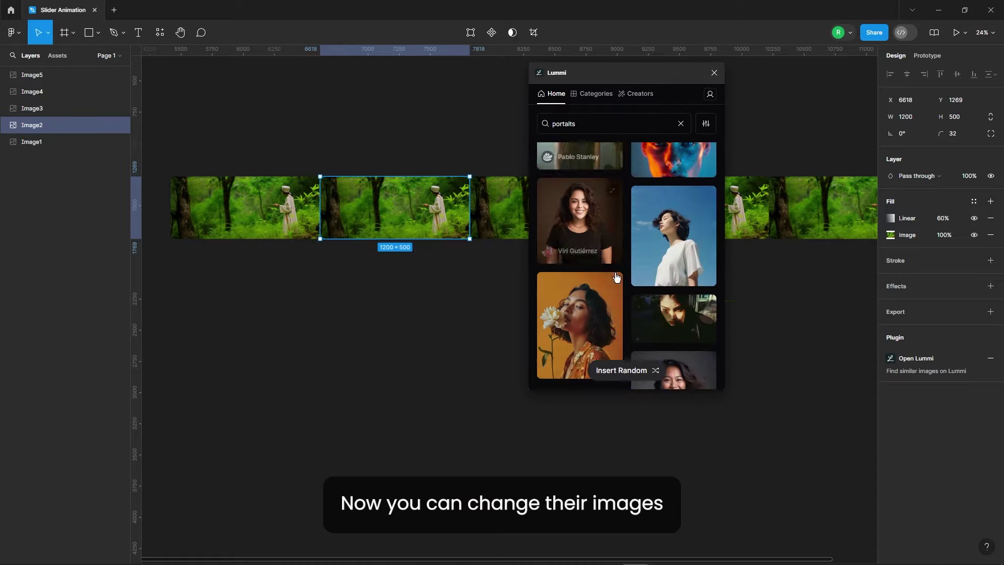
scroll(616, 277, down, 5)
scroll(616, 277, down, 5)
scroll(616, 277, down, 5)
scroll(616, 277, down, 5)
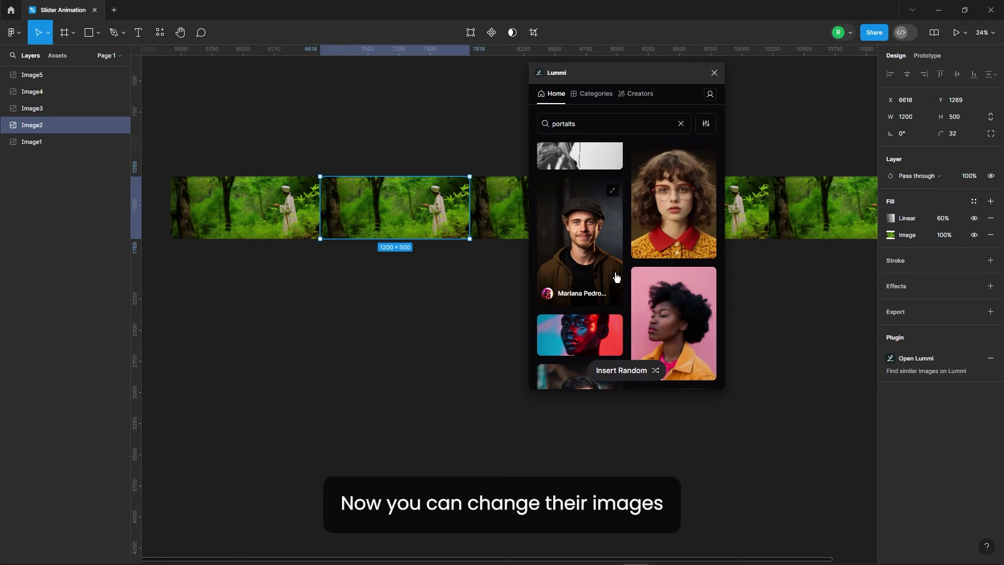
scroll(616, 278, down, 3)
click(580, 210)
- Search architecture and fill Image3 with the green tunnel photo
click(580, 123)
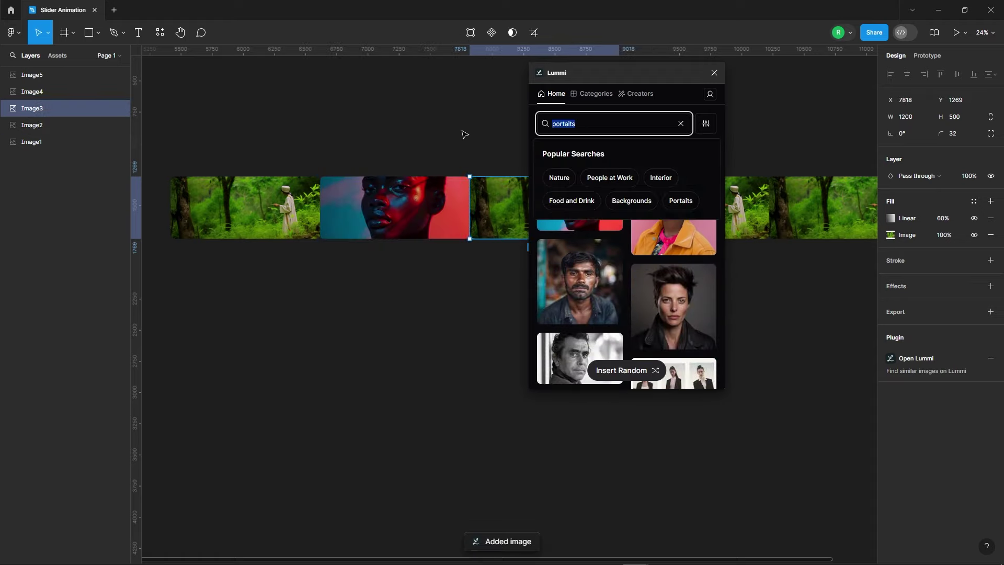
text(architecture)
key(Return)
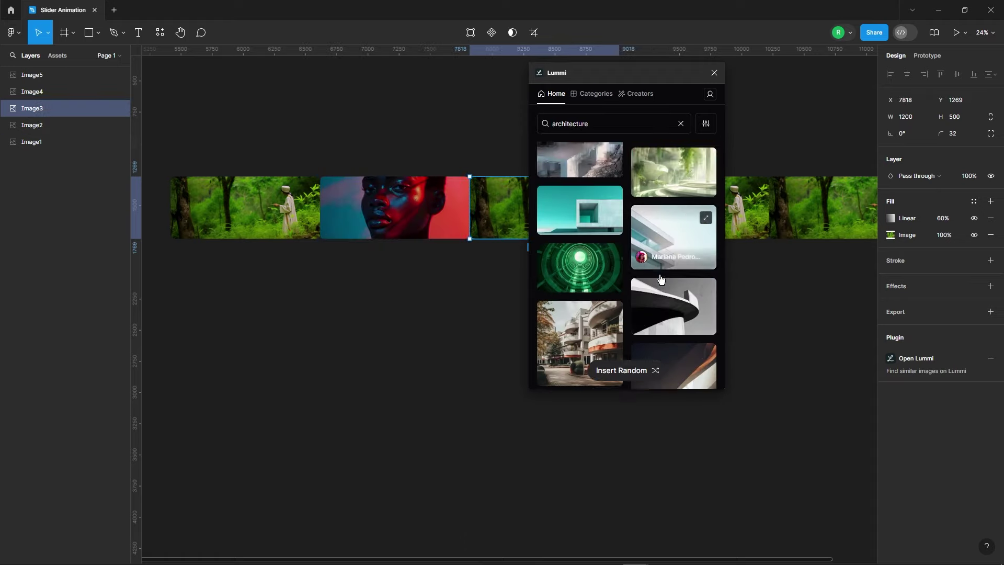
scroll(626, 288, down, 3)
click(580, 177)
mouse_move(599, 77)
mouse_down()
mouse_move(739, 107)
mouse_move(358, 83)
mouse_up()
- Search Abstract and fill Image4 with the orange wave image
key(Tab)
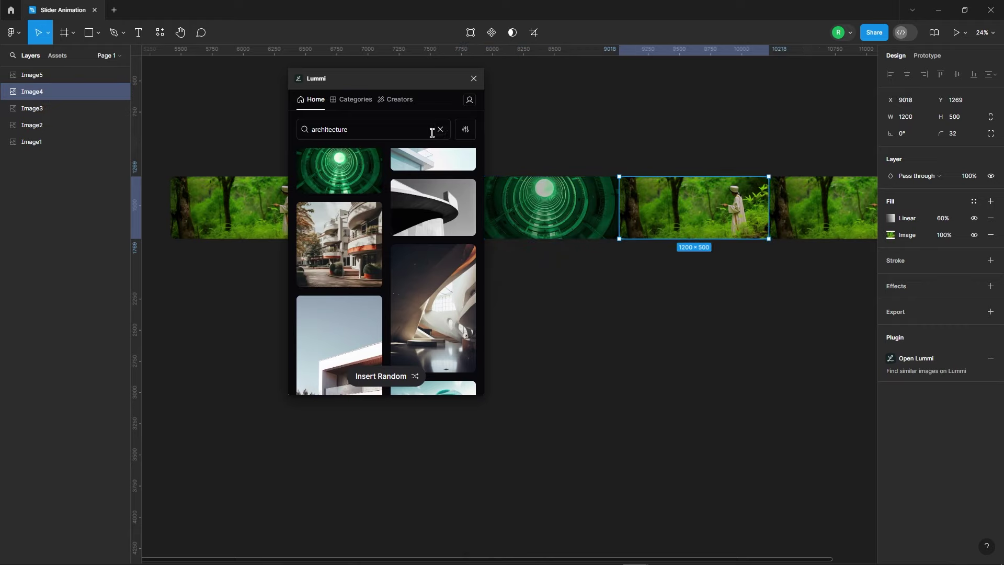
click(440, 129)
text(trac)
key(Return)
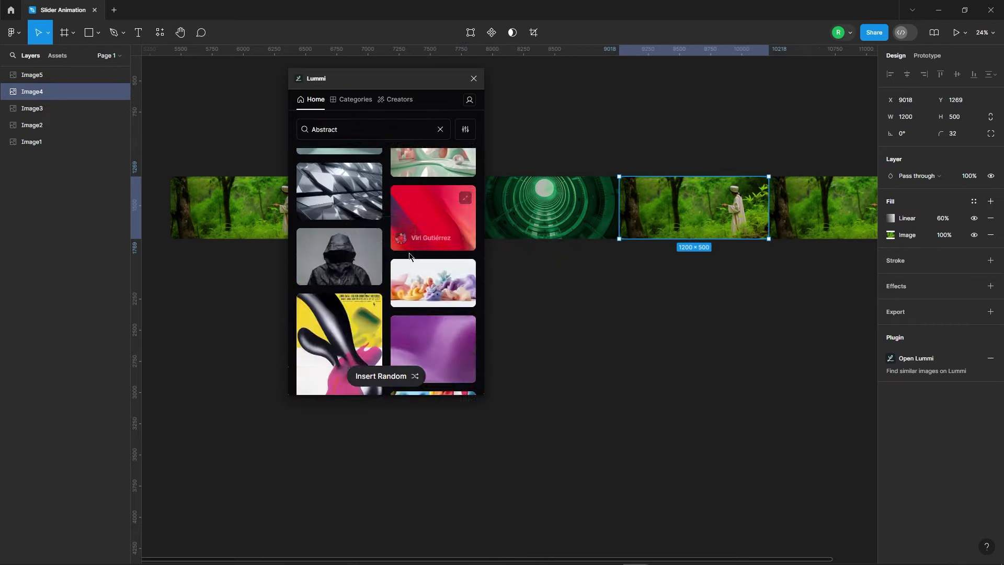
scroll(432, 231, down, 5)
click(476, 233)
- Search sports, fill Image5 with the hockey player photo, and close Lummi
key(Tab)
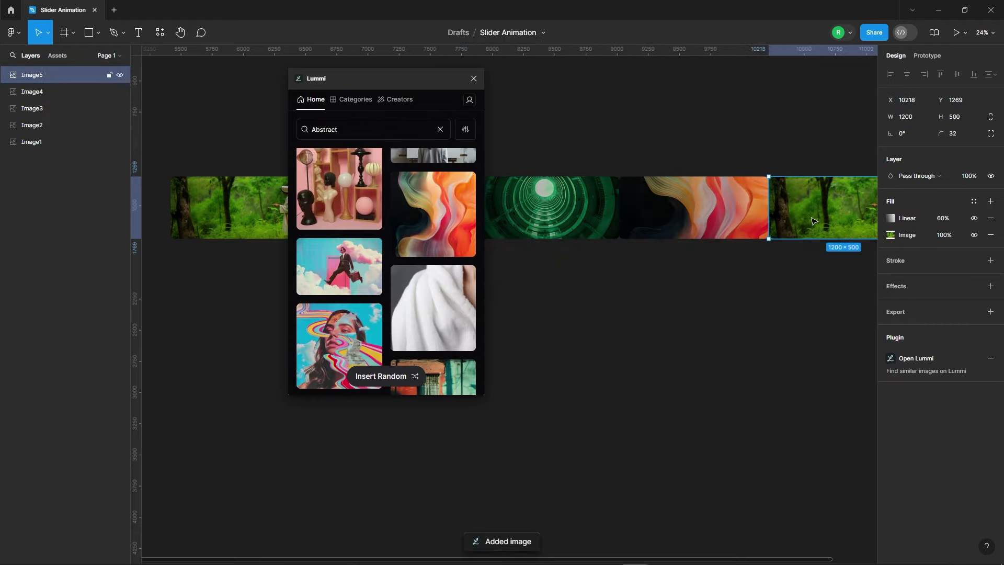
double_click(324, 129)
text(sport)
key(Return)
scroll(340, 220, down, 2)
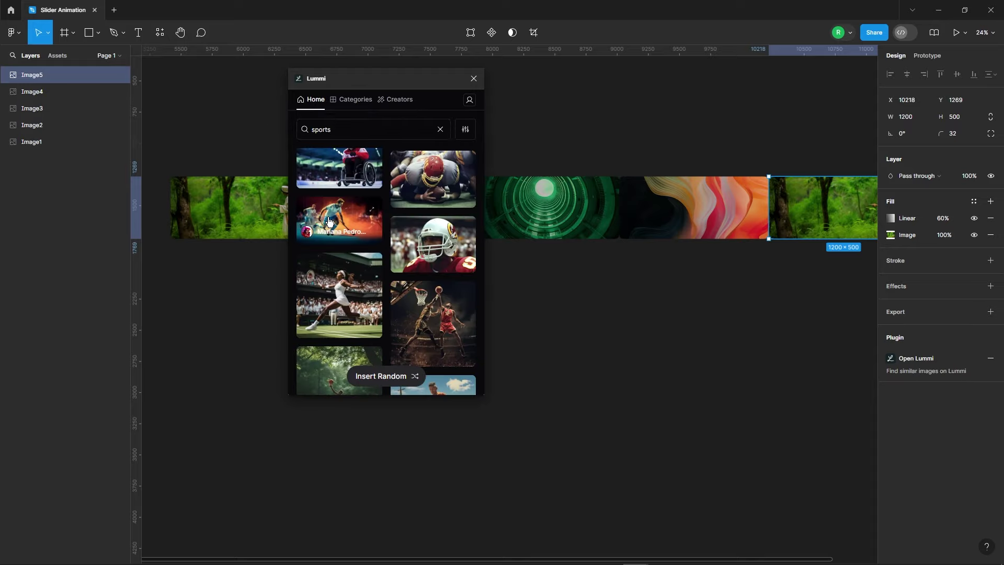
click(339, 220)
click(474, 79)
click(339, 127)
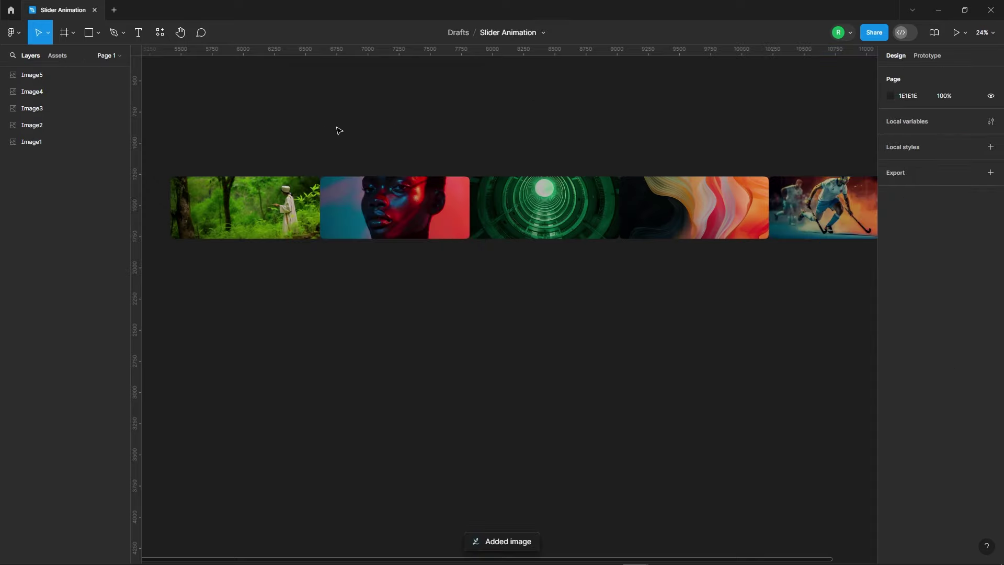
scroll(331, 128, down, 3)
- Space the five images 103 apart
drag(264, 115, 721, 291)
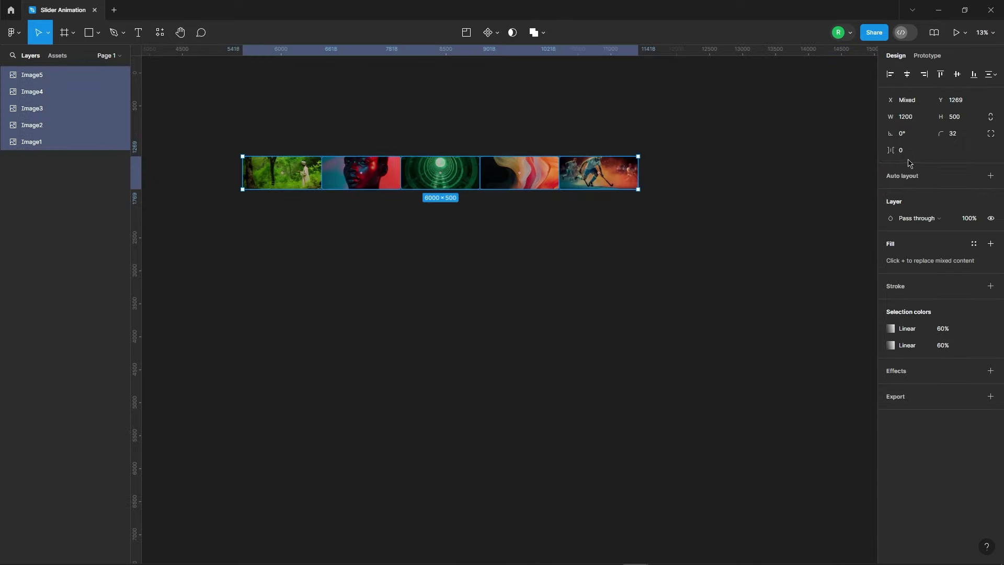
drag(890, 150, 943, 151)
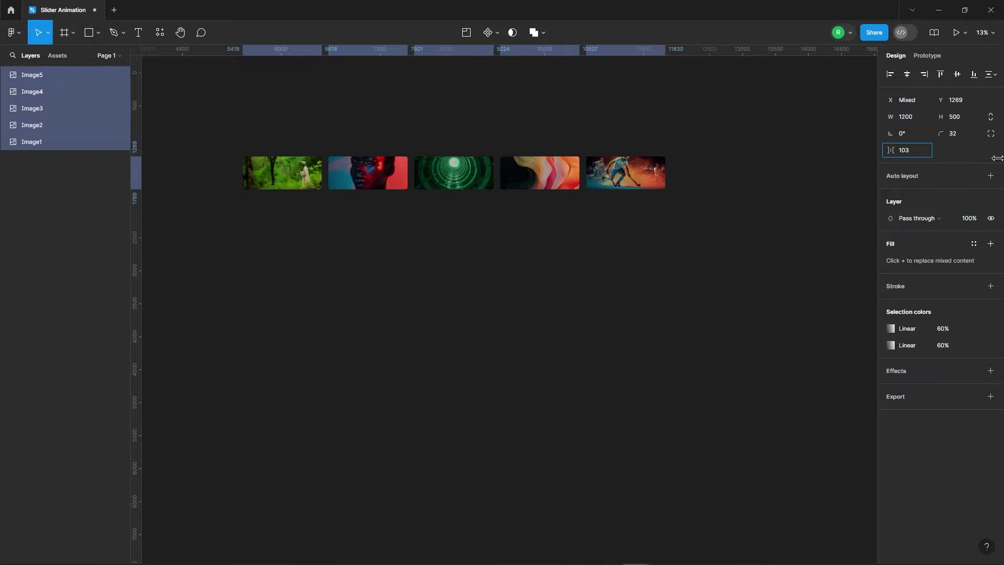
click(292, 116)
ctrl+scroll(246, 134, up, 5)
- Wrap the forest Image1 in its own frame, Frame 1
click(325, 279)
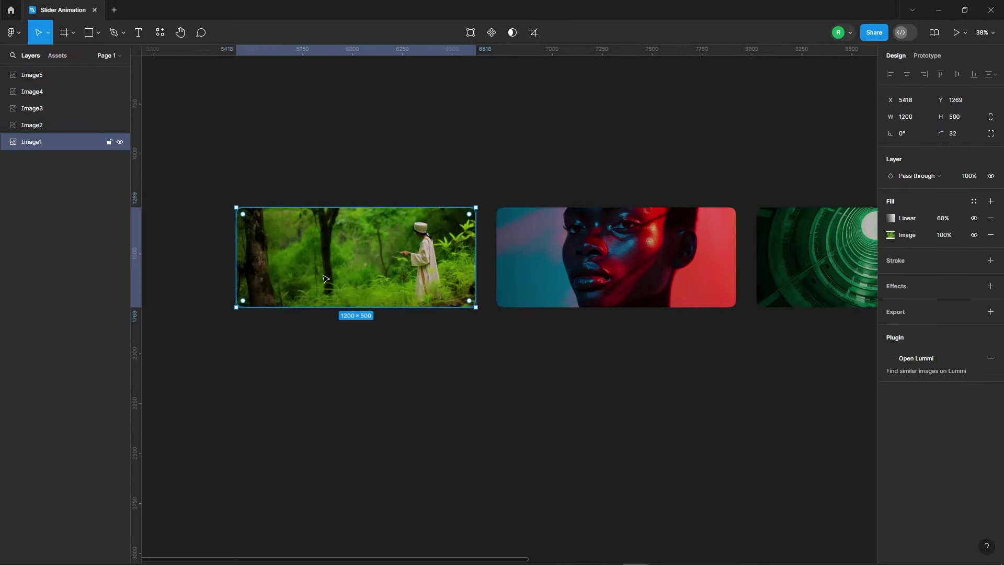
right_click(315, 254)
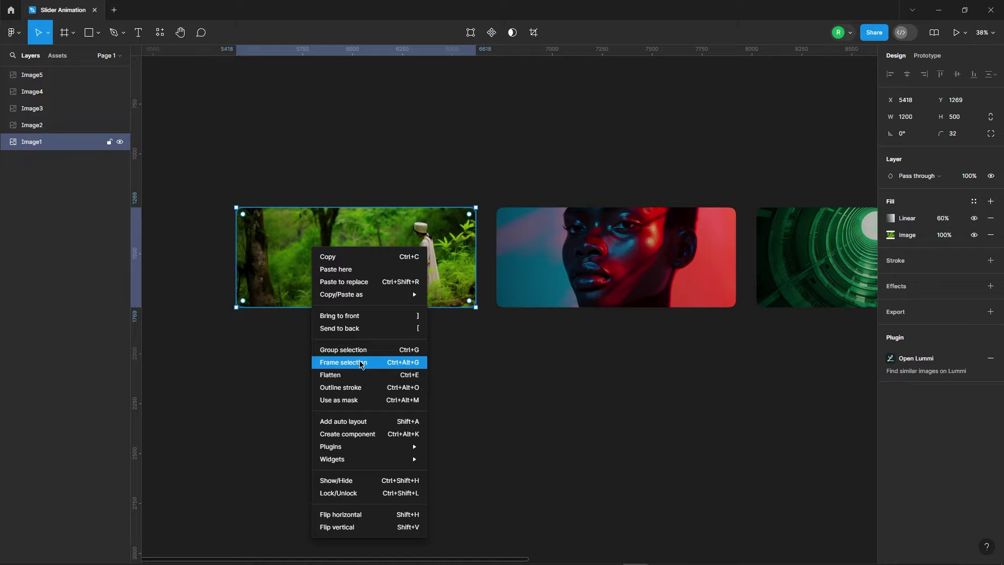
click(345, 363)
click(325, 170)
ctrl+scroll(382, 155, down, 3)
ctrl+scroll(403, 152, down, 2)
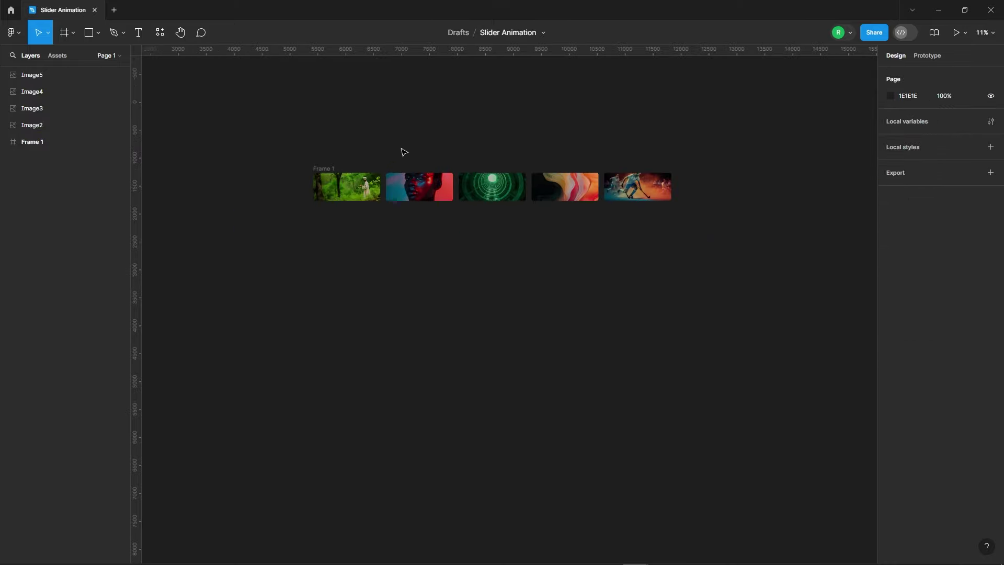
- Stack Image2–Image5 at one position and move them into Frame 1
drag(402, 134, 660, 252)
click(907, 74)
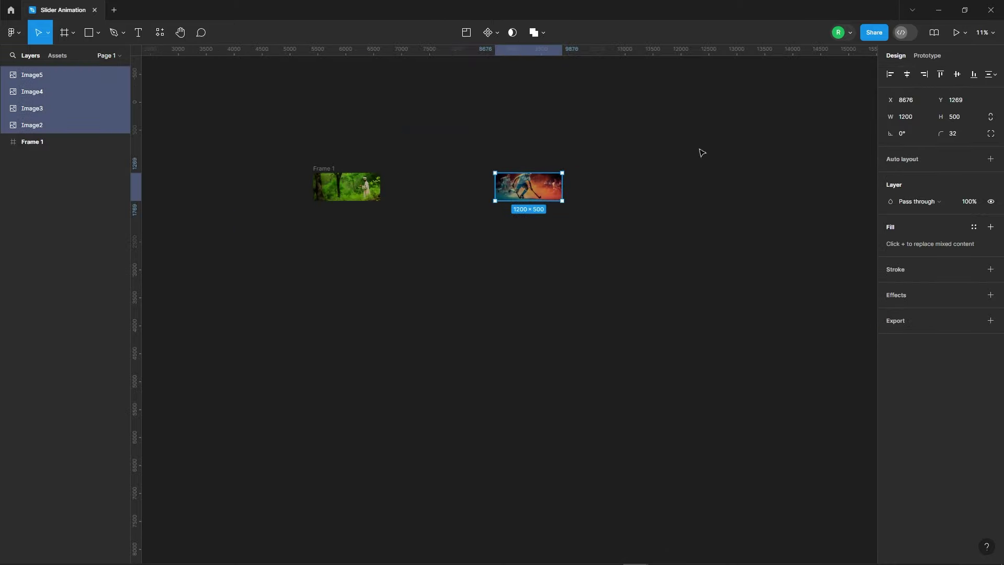
ctrl+scroll(701, 152, up, 3)
drag(693, 182, 372, 191)
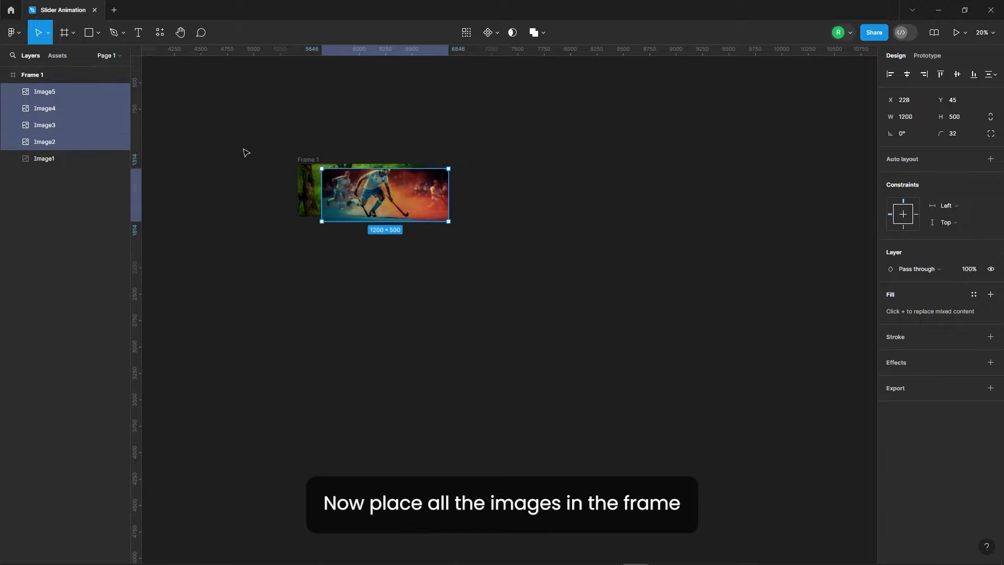
ctrl+scroll(246, 152, up, 5)
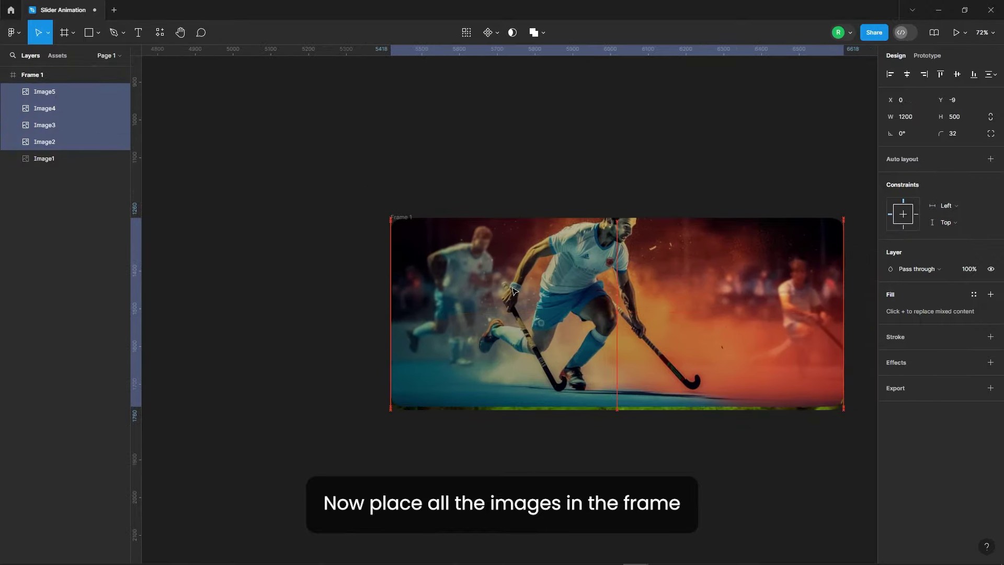
ctrl+scroll(391, 214, down, 2)
key(Escape)
- Move Image1 to the top of Frame 1's layer list
click(400, 214)
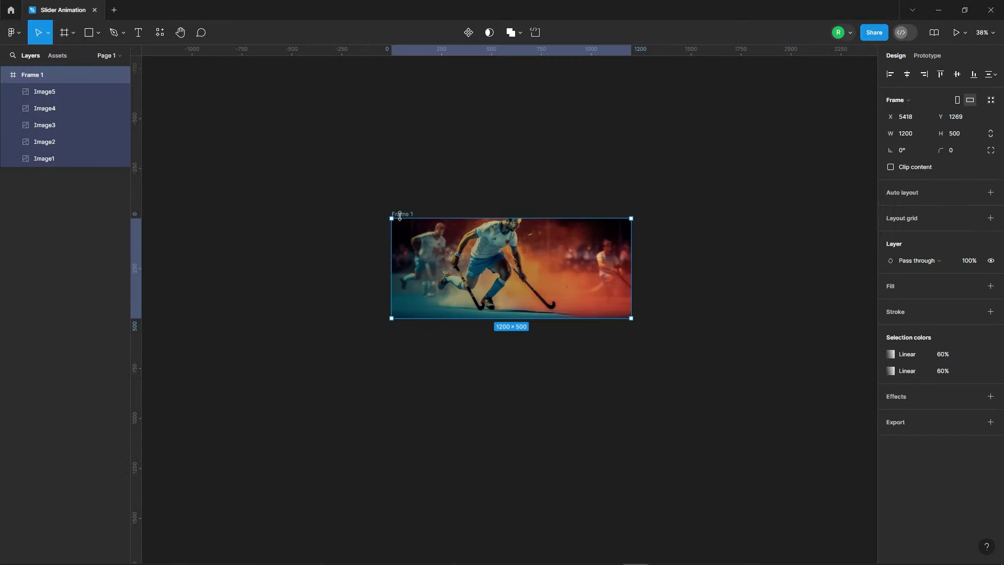
click(391, 181)
click(31, 75)
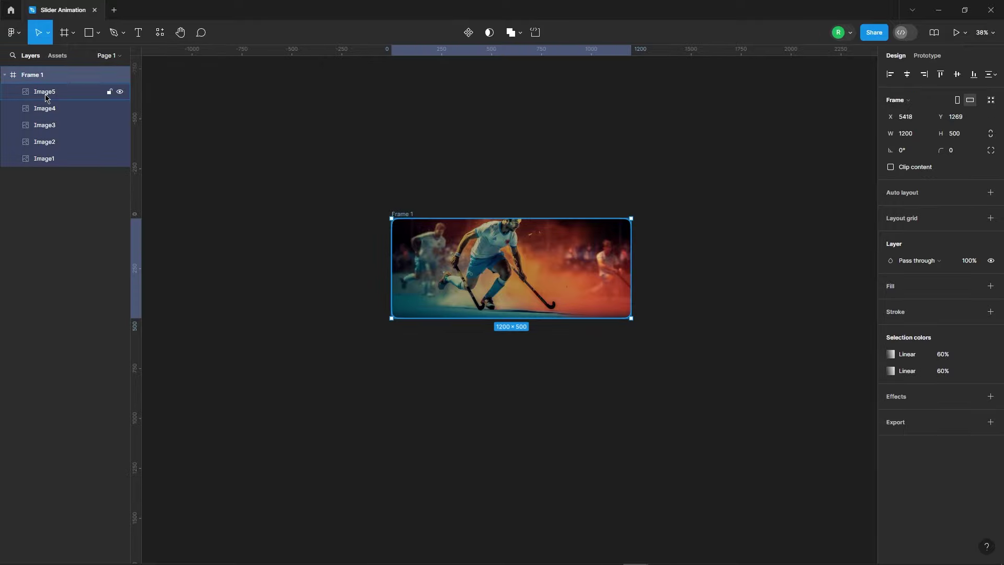
click(45, 91)
click(35, 161)
drag(84, 92, 73, 108)
- Order the remaining layers Image2 to Image5 and select those four layers
click(56, 162)
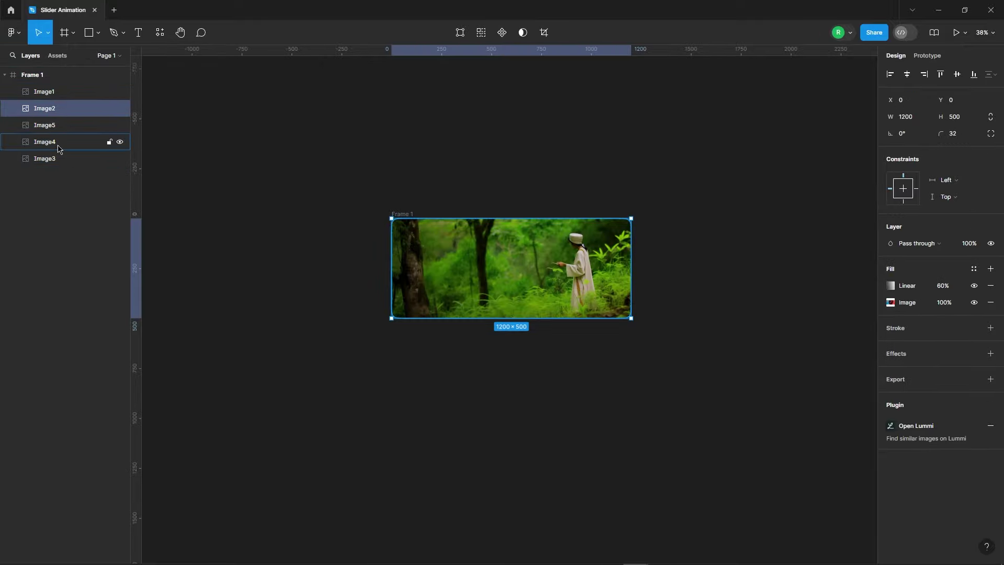
click(67, 130)
drag(67, 173, 67, 170)
click(67, 143)
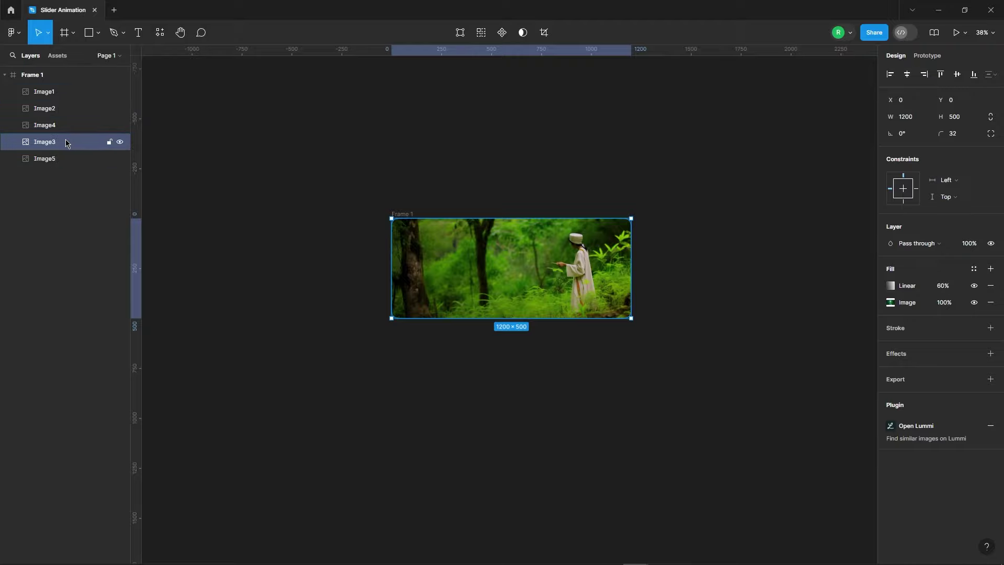
drag(70, 127, 65, 128)
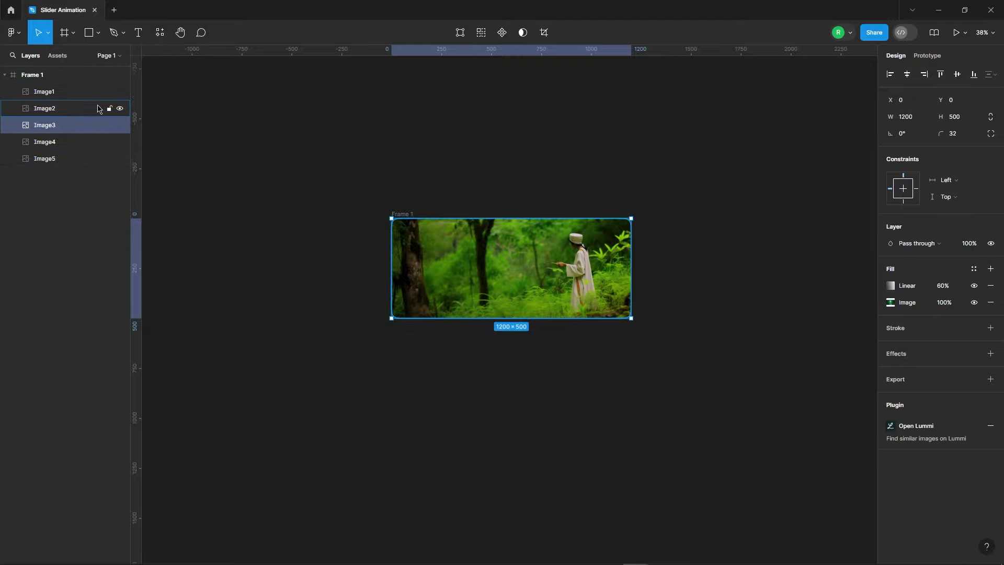
click(189, 132)
click(48, 108)
shift+click(56, 160)
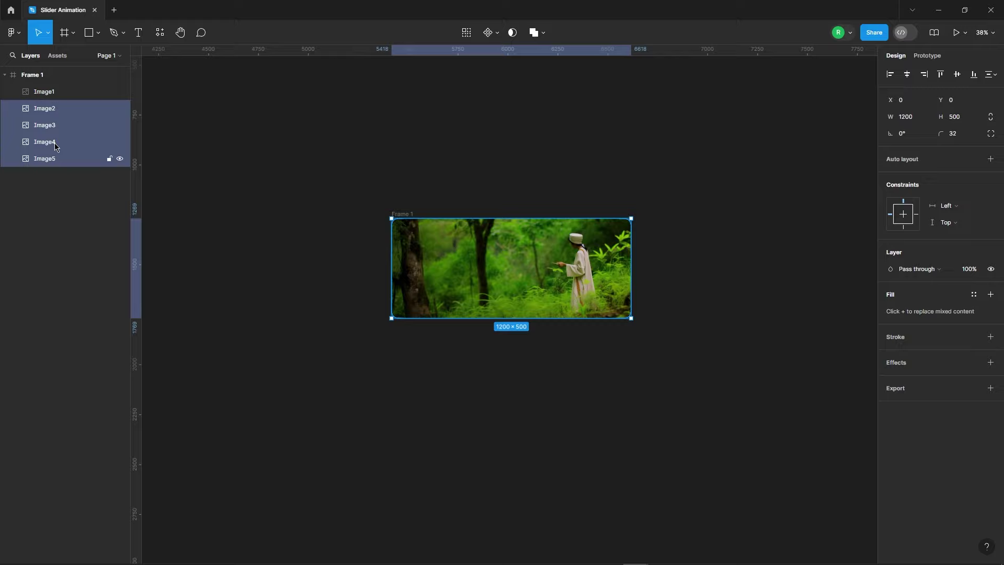
ctrl+scroll(643, 374, up, 3)
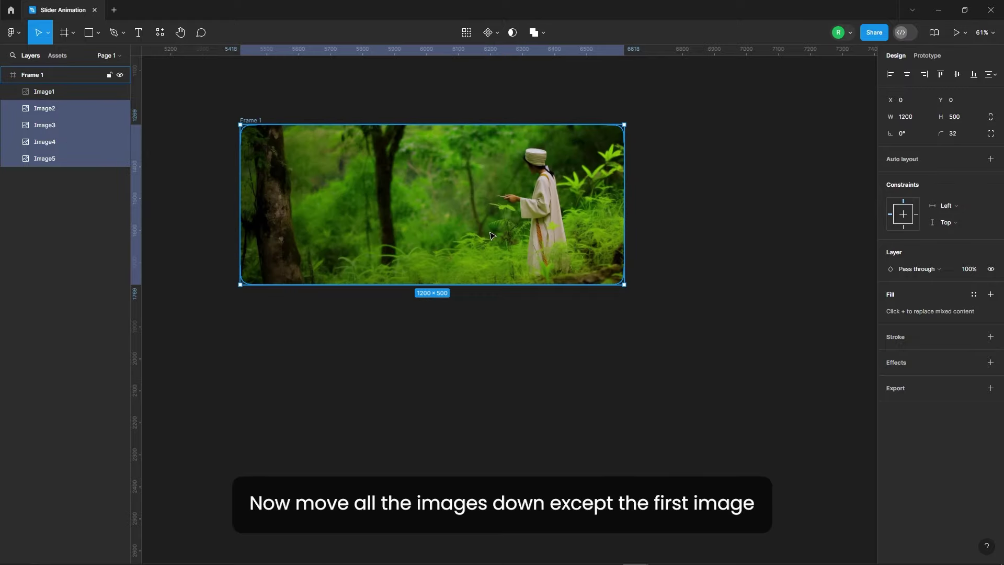
- Move Image2–Image5 down so they stack flush under Image1 at Y 500
key(shift+Down)
key(shift+Down)
key(shift+Down)
key(shift+Down)
key(shift+Down)
key(shift+Down)
key(shift+Down)
key(shift+Down)
key(shift+Down)
key(shift+Down)
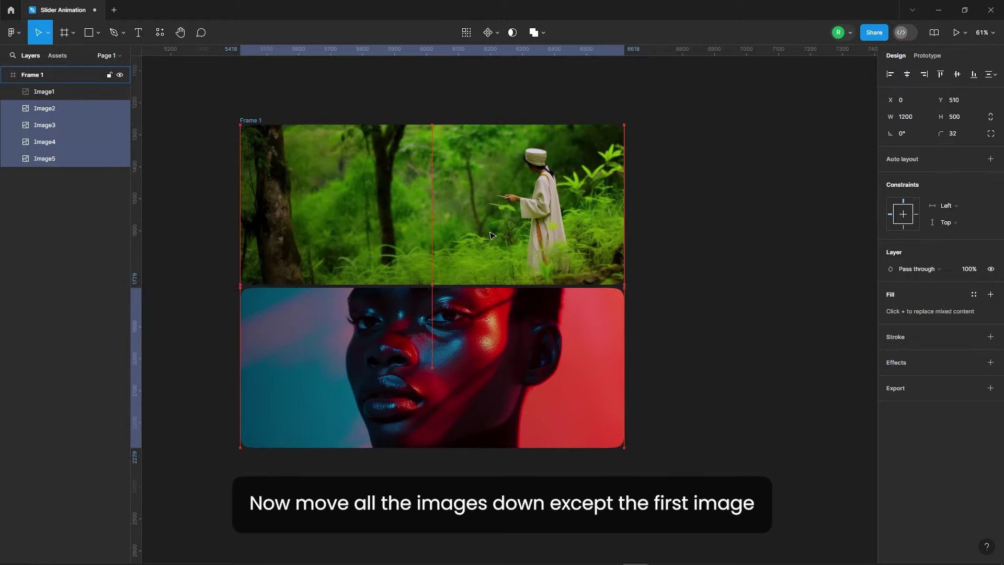
key(shift+Up)
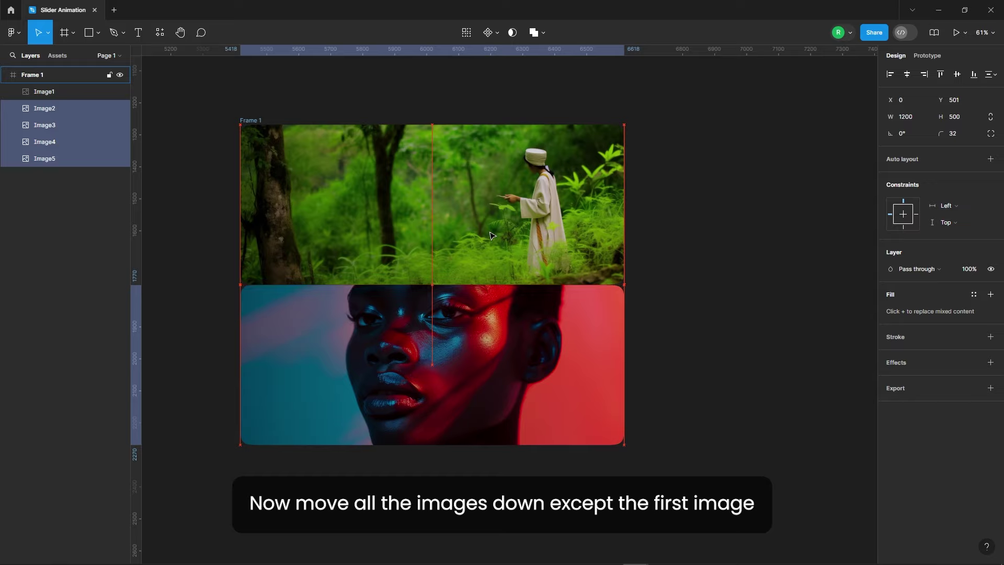
key(Up)
click(666, 274)
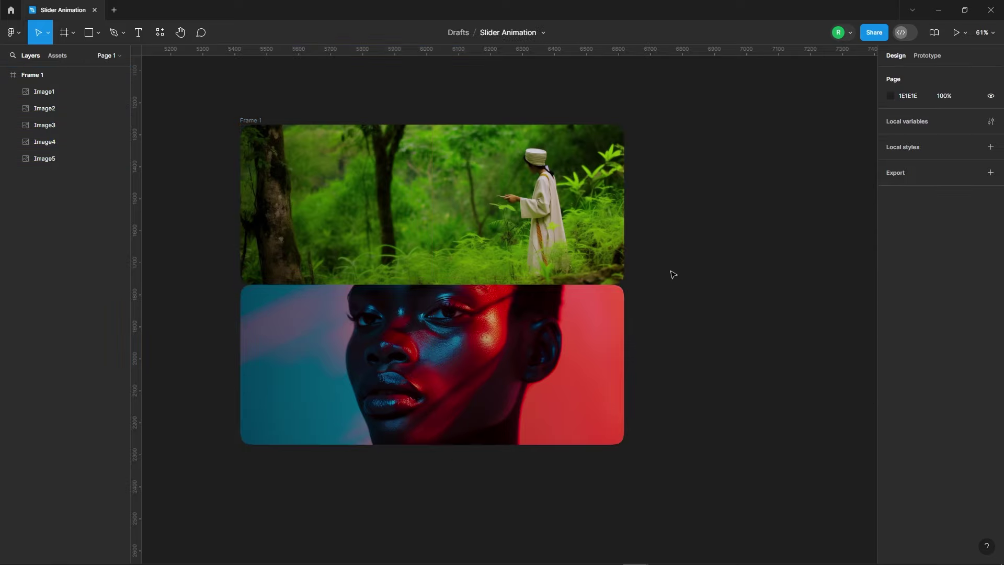
- Turn on Clip content for Frame 1 and set its corner smoothing to 100%
click(251, 120)
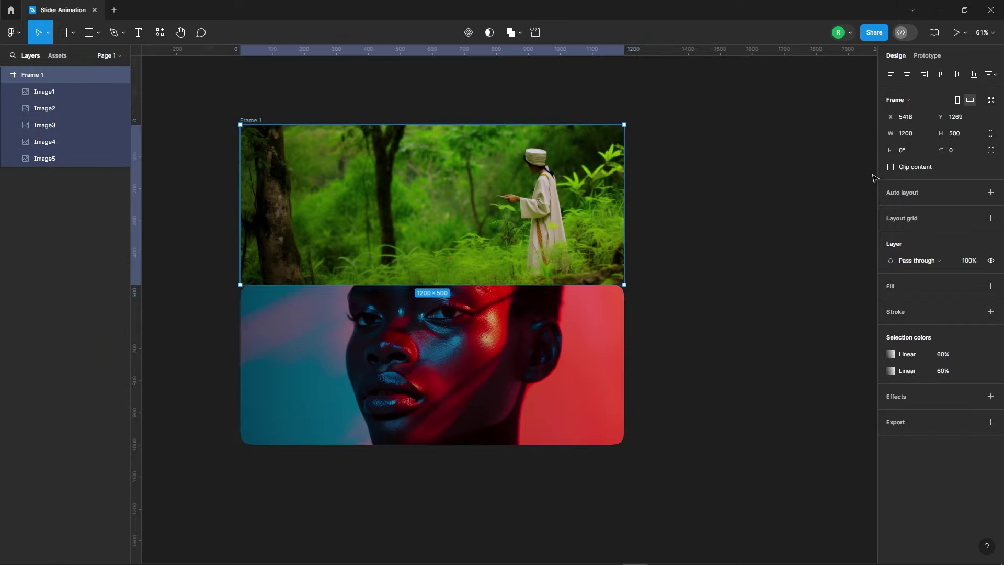
click(890, 167)
text(32)
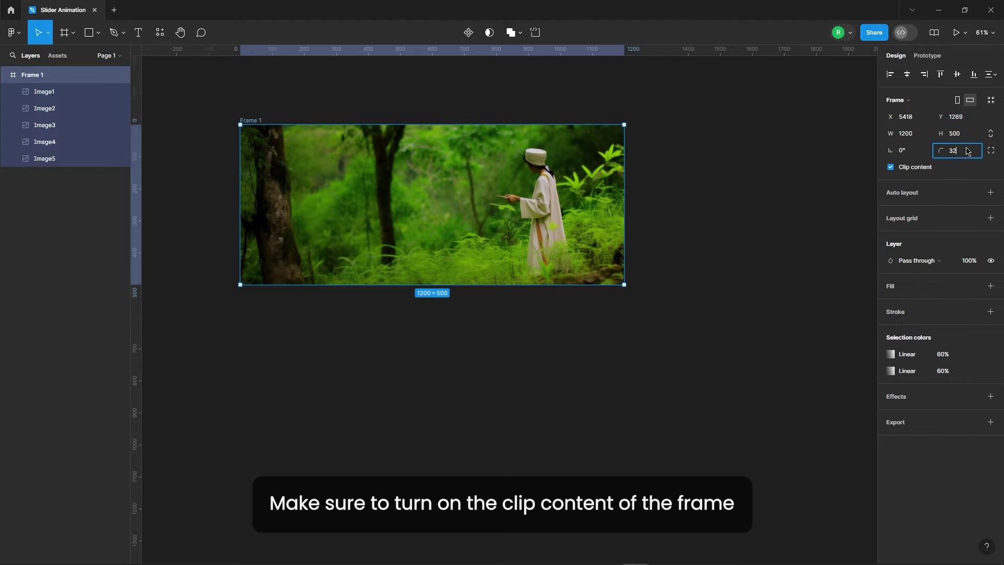
click(990, 151)
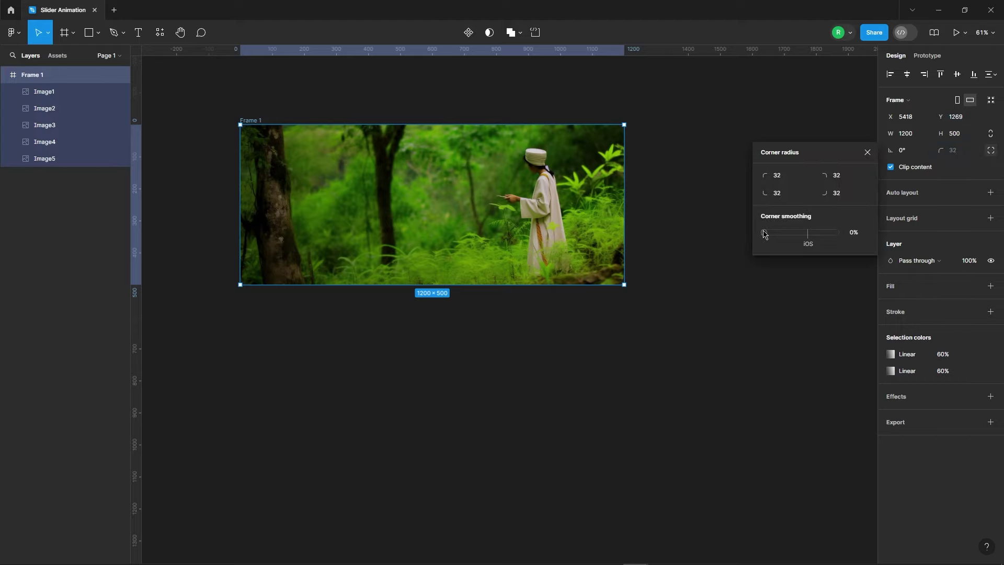
drag(763, 233, 925, 234)
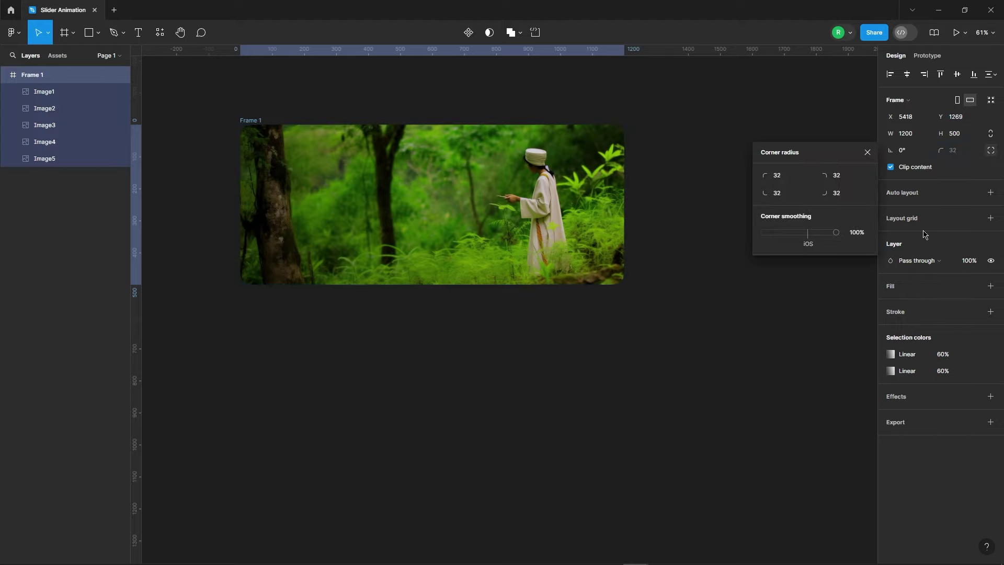
click(867, 153)
click(704, 173)
scroll(703, 183, down, 1)
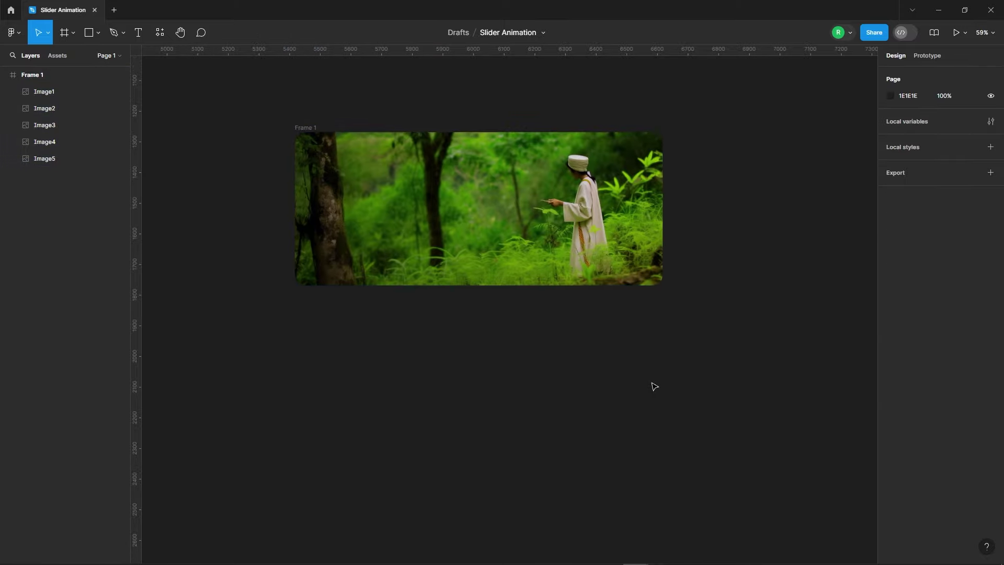
- Add a 'Landscape' text layer below the frame at font size 100
key(t)
click(383, 322)
scroll(384, 230, down, 3)
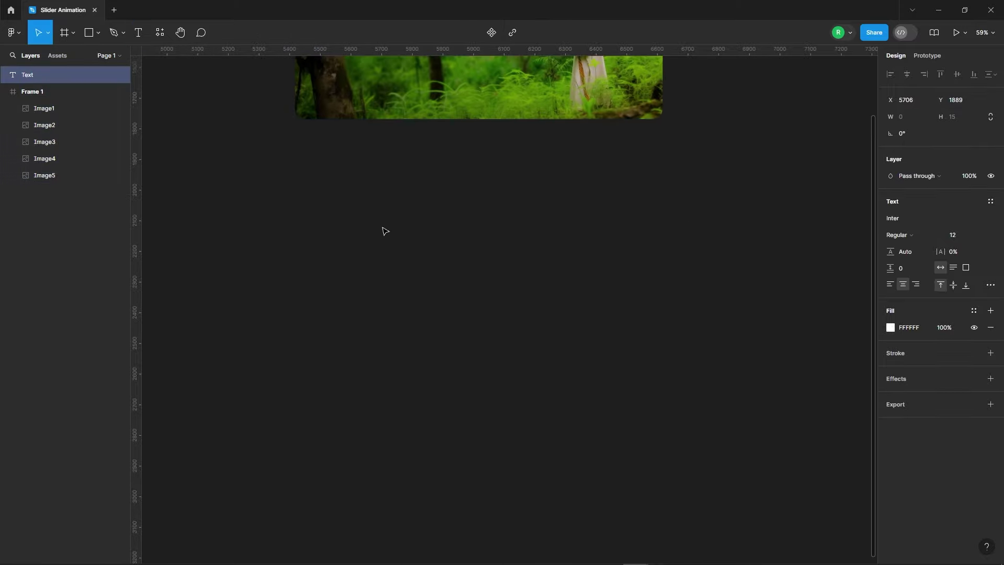
text(Landscape)
key(Escape)
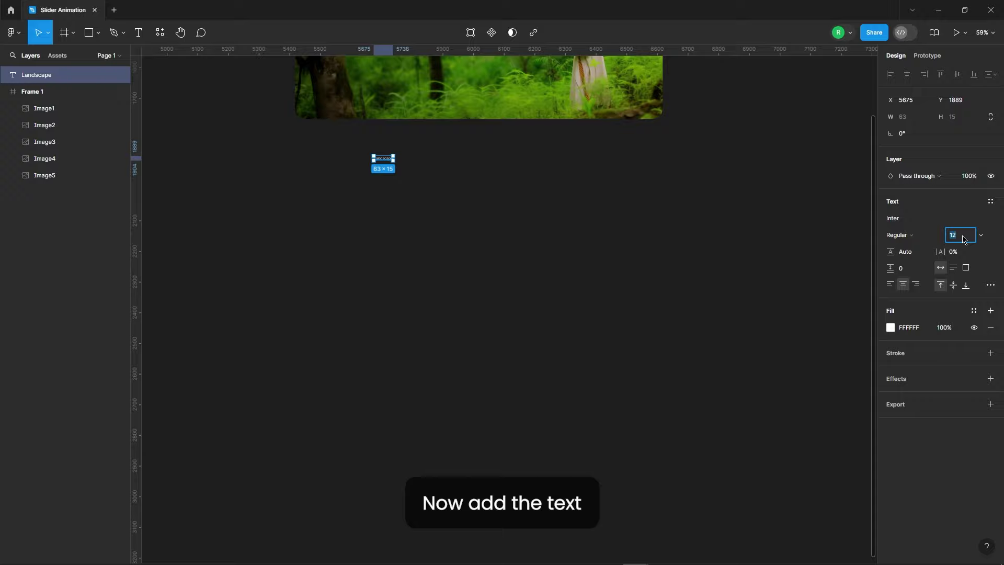
text(100)
key(Return)
- Set the Landscape title's font to Denton Test Bold
click(900, 219)
text(de)
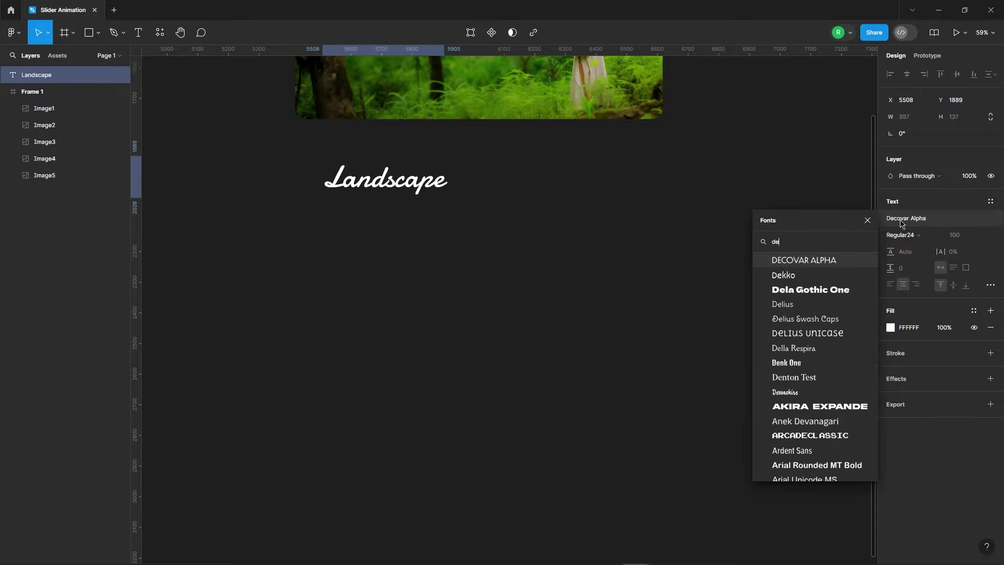
text(nt)
click(805, 260)
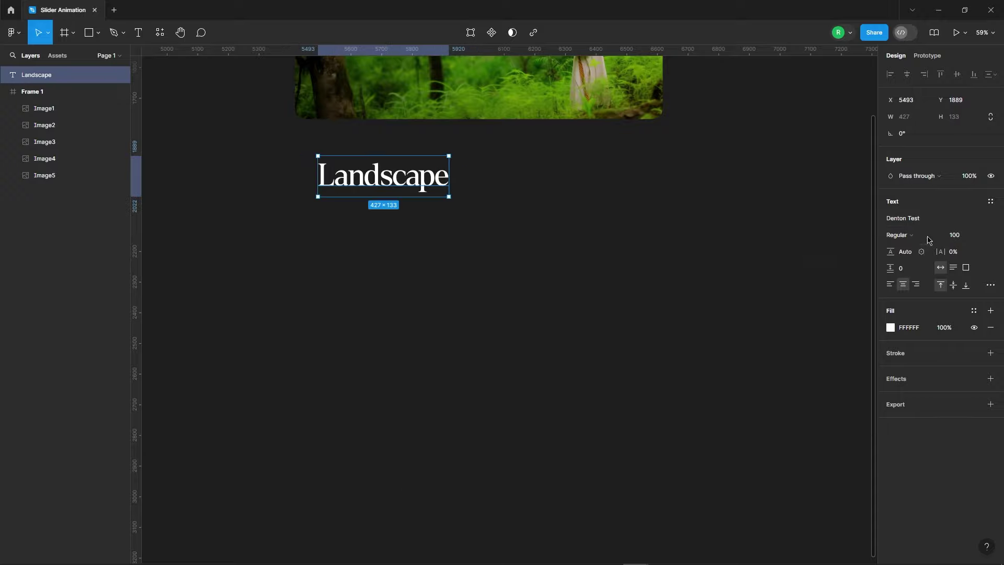
click(912, 236)
click(910, 263)
ctrl+scroll(408, 145, up, 3)
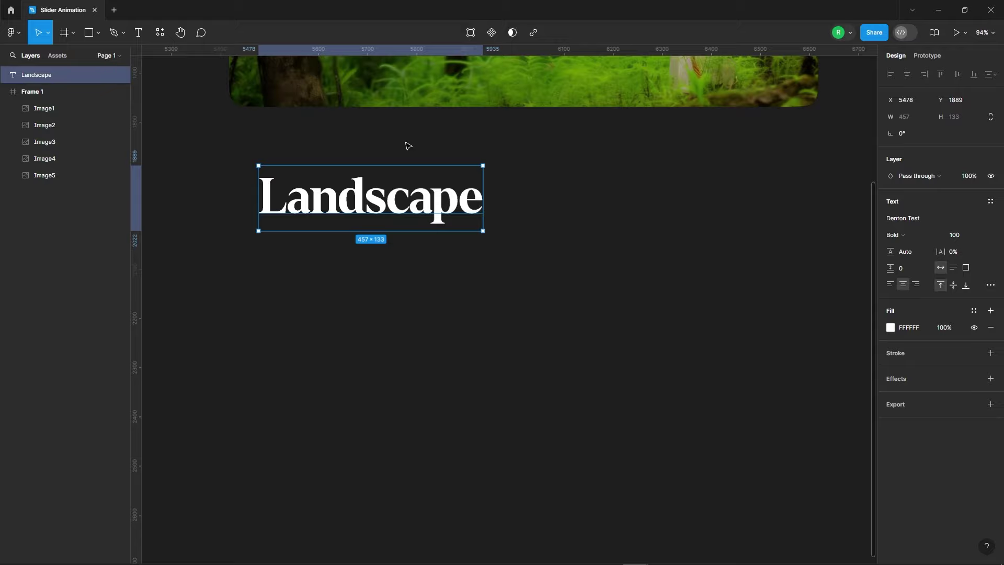
- Duplicate the Landscape title into five stacked copies
click(563, 187)
ctrl+scroll(562, 187, down, 3)
click(433, 184)
alt+drag(433, 184, 437, 231)
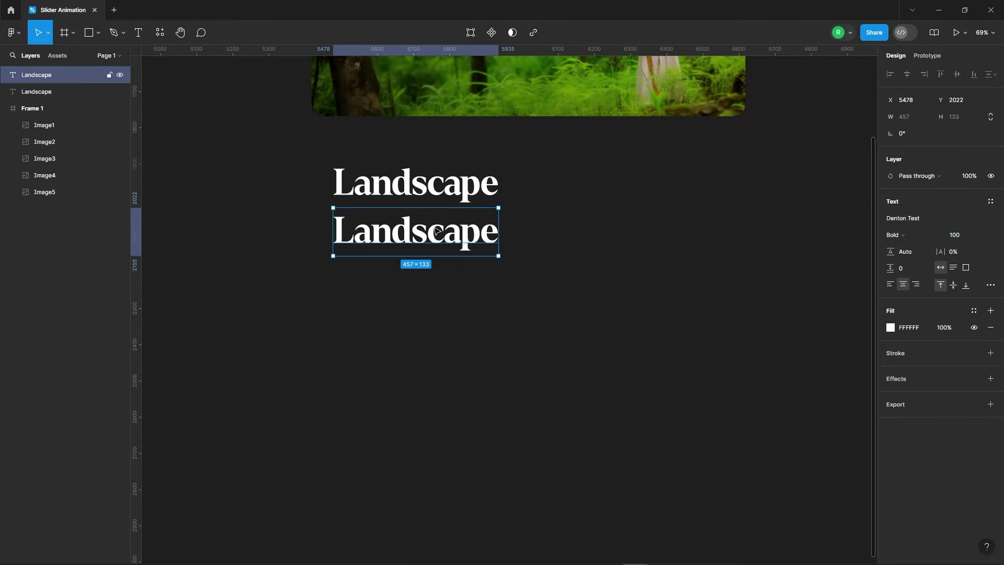
key(ctrl+d)
key(ctrl+d)
key(ctrl+d)
key(Escape)
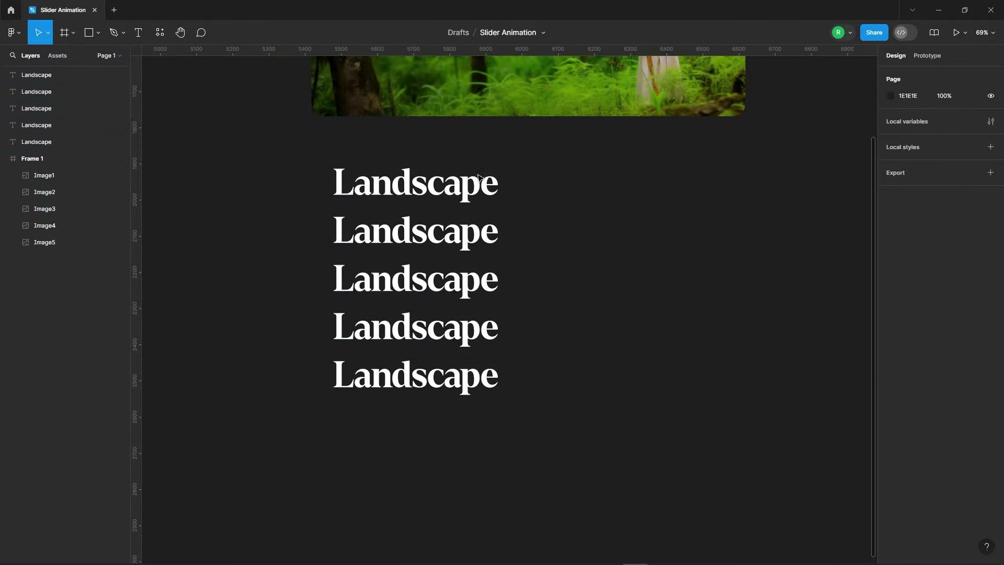
key(ctrl+a)
- Rename the copies to Portrait, Architecture, Abstract and Sports, then select all five titles
double_click(419, 230)
text(Portr)
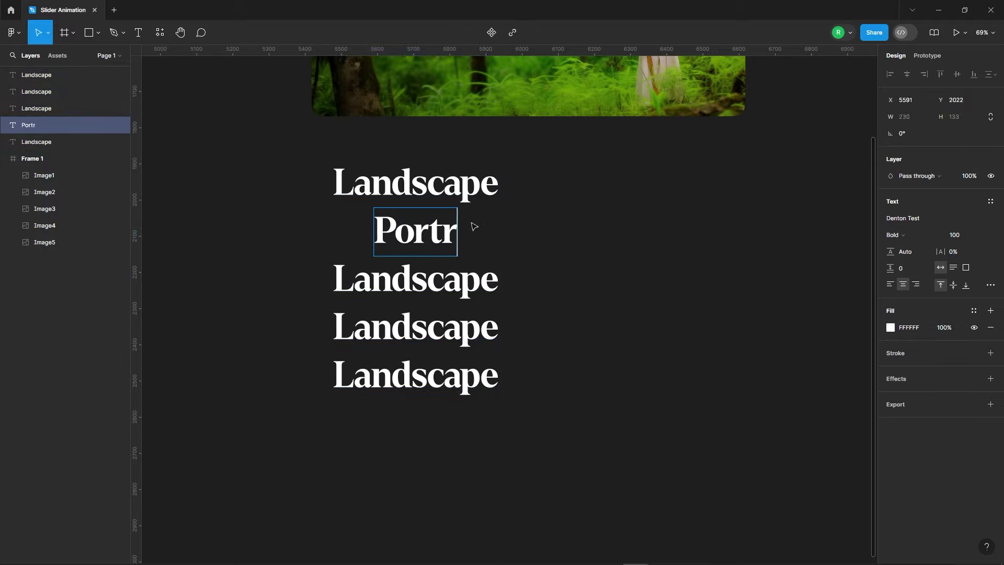
text(ait)
double_click(401, 294)
text(Architecture)
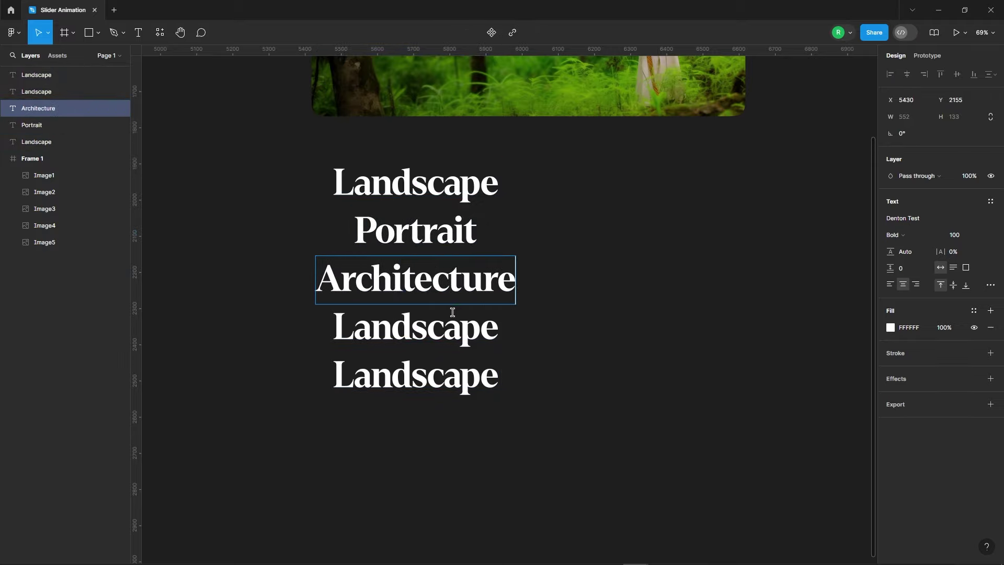
double_click(428, 330)
text(Abstract)
double_click(416, 377)
text(S)
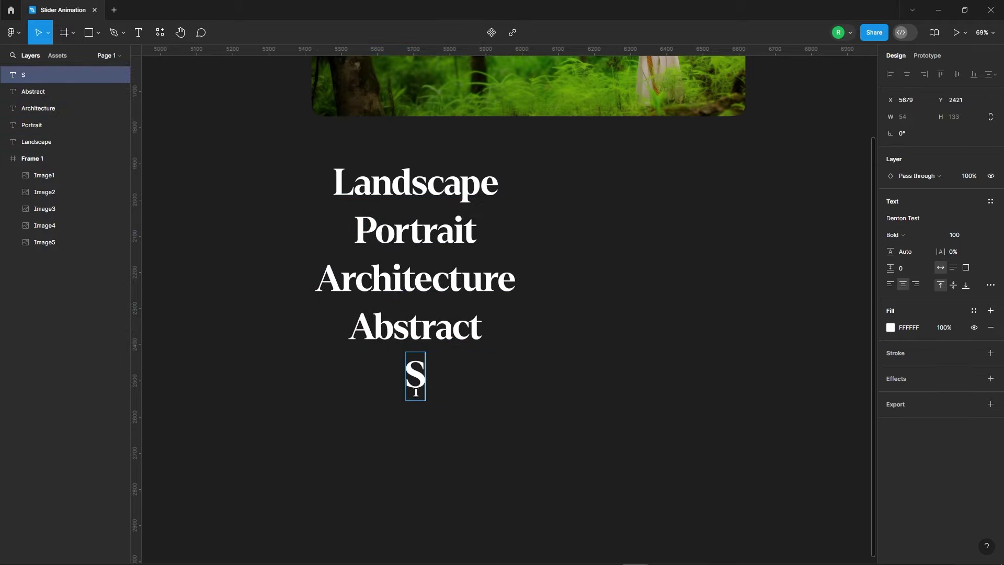
text(ports)
click(286, 146)
drag(286, 146, 569, 418)
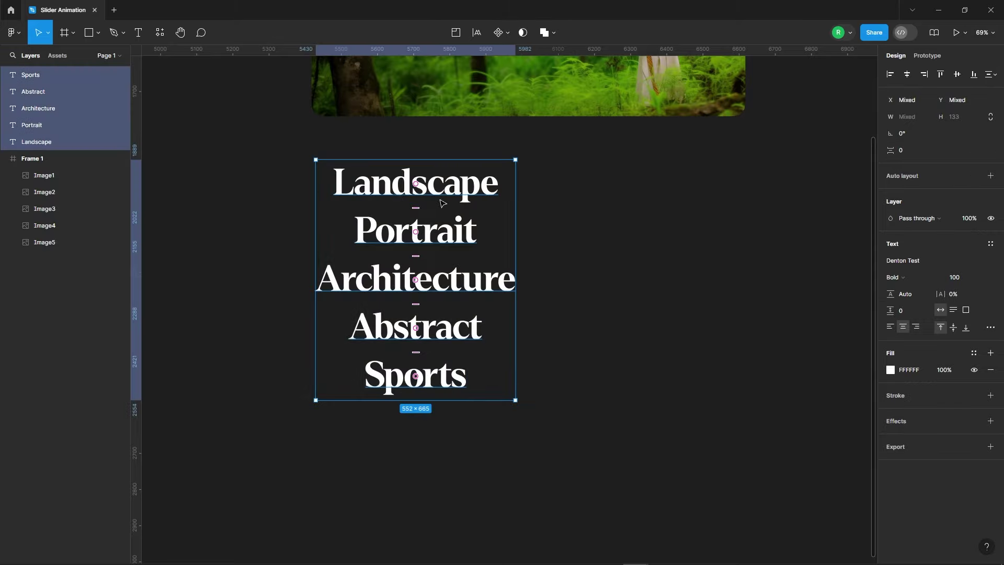
- Wrap the titles in Frame 2, shrink it to 133 high, and clip content
right_click(437, 232)
click(455, 348)
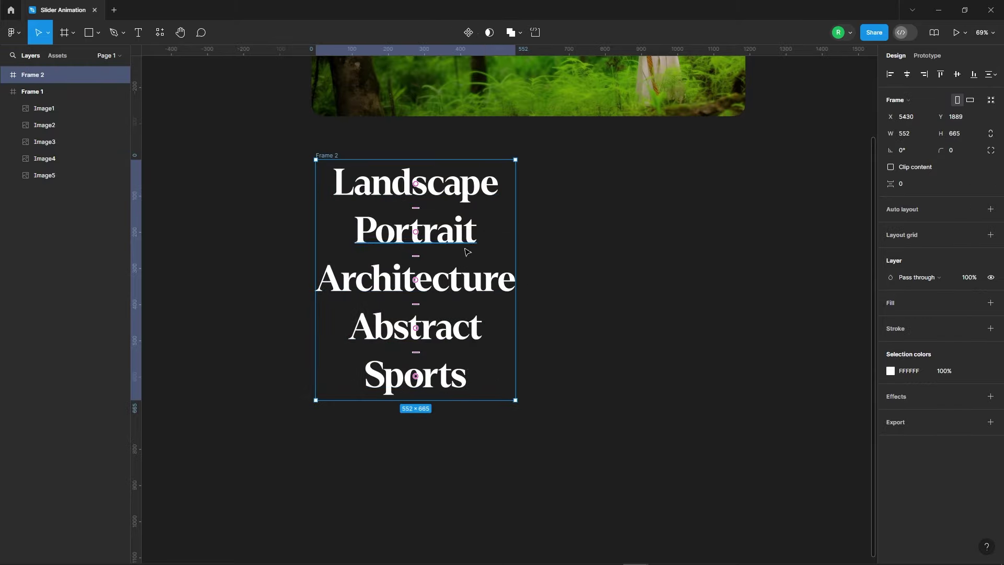
drag(478, 377, 496, 210)
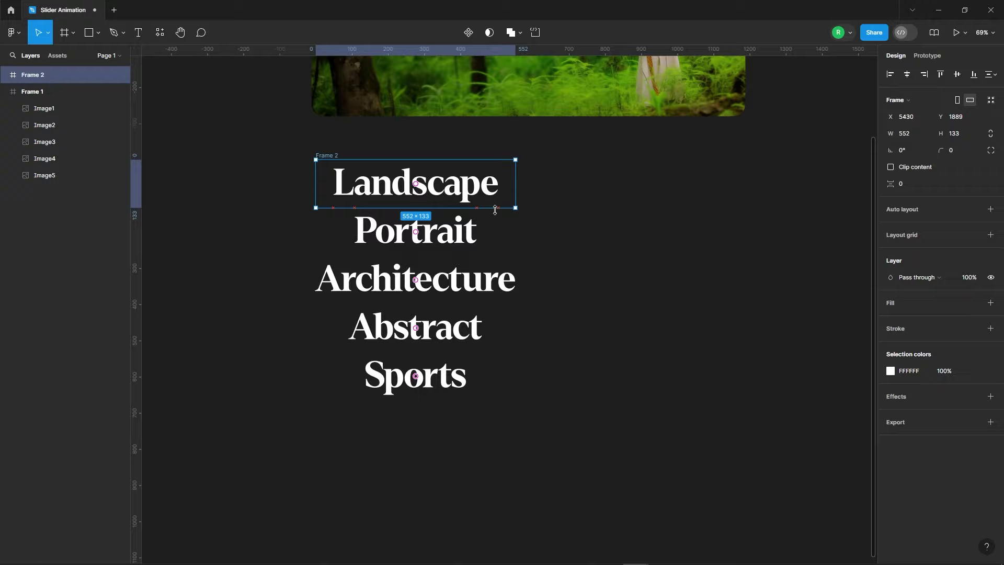
click(891, 167)
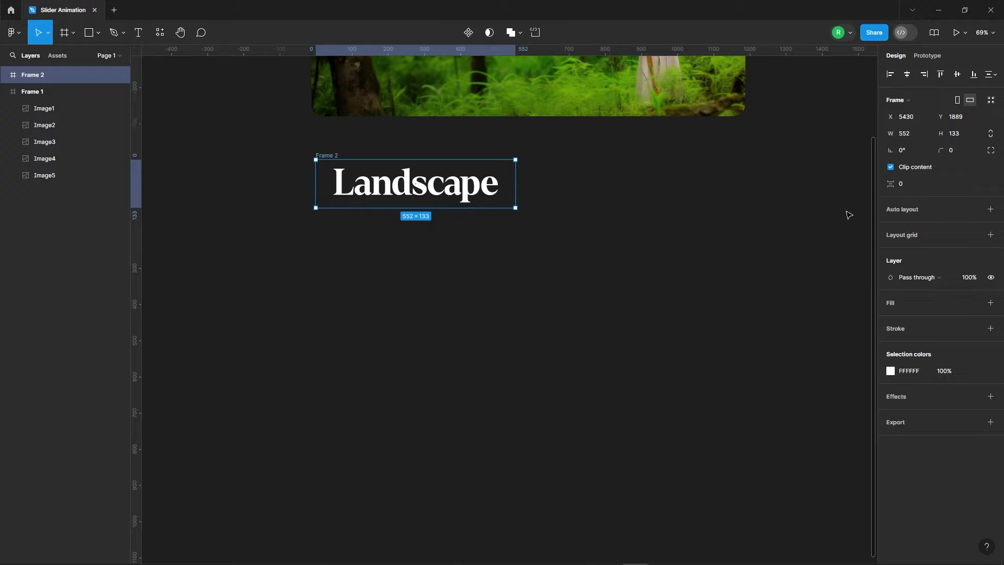
click(274, 406)
scroll(294, 299, down, 5)
- Move Frame 2 into Frame 1 and centre it horizontally and vertically
drag(310, 293, 372, 233)
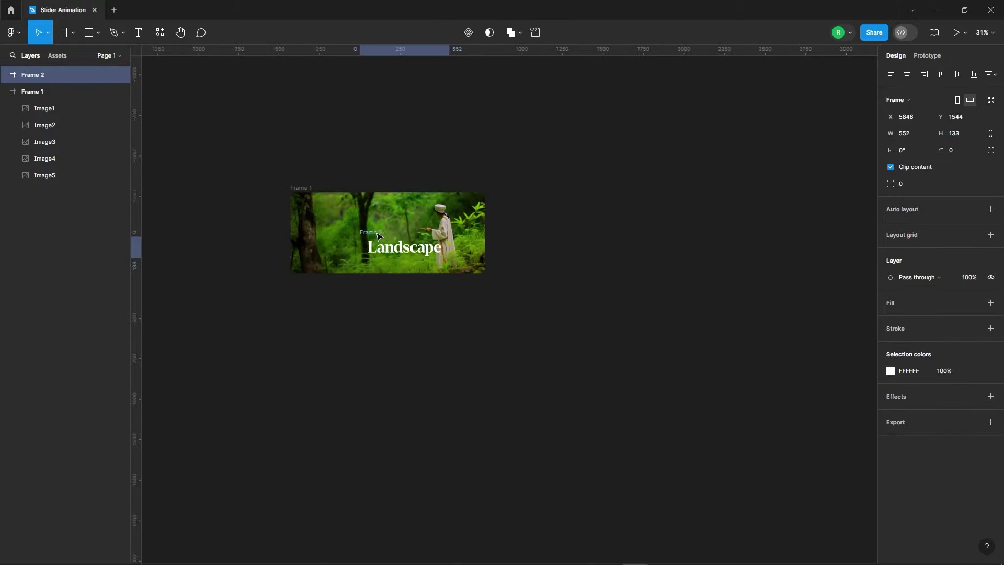
click(301, 187)
scroll(312, 210, up, 5)
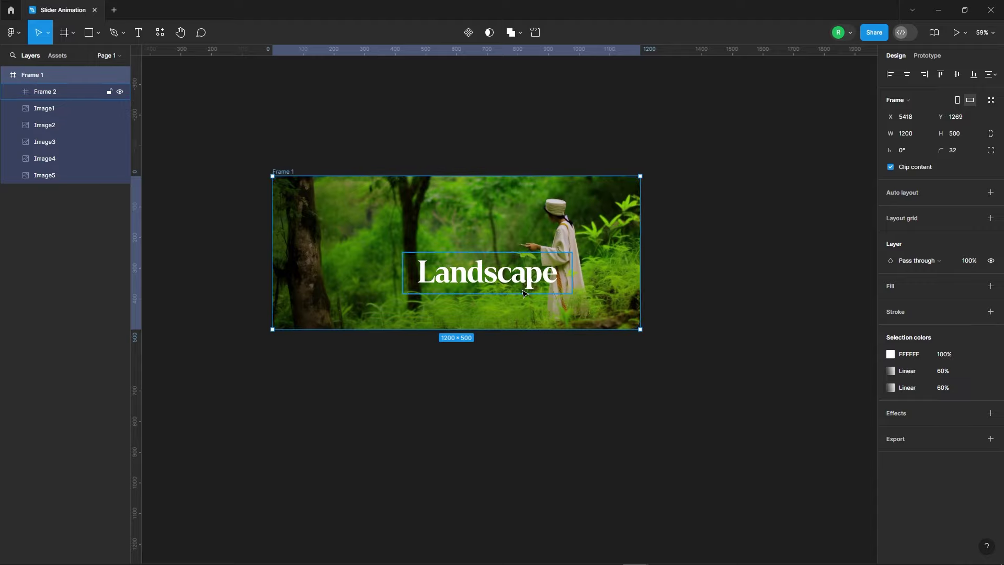
click(544, 264)
click(908, 76)
click(957, 74)
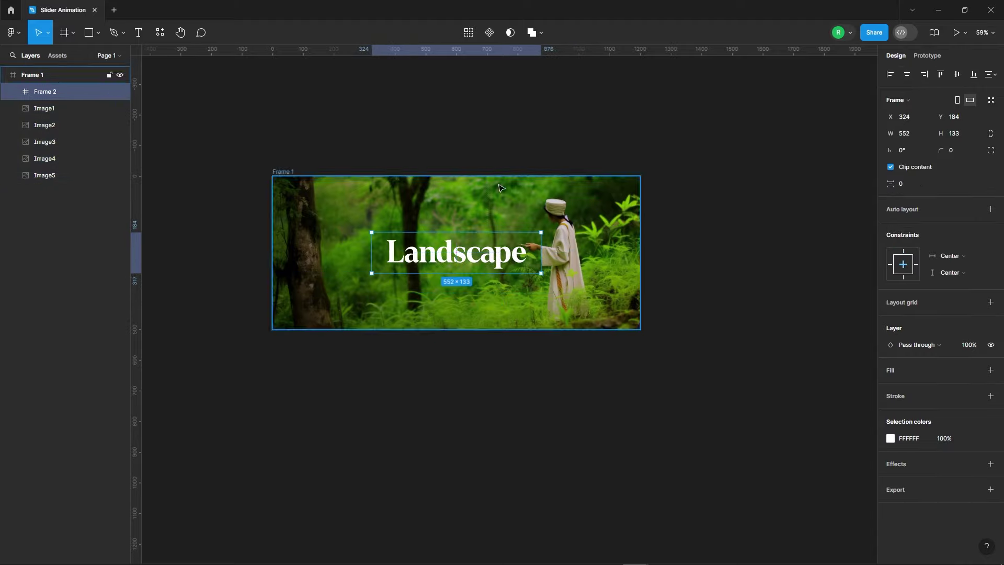
click(544, 150)
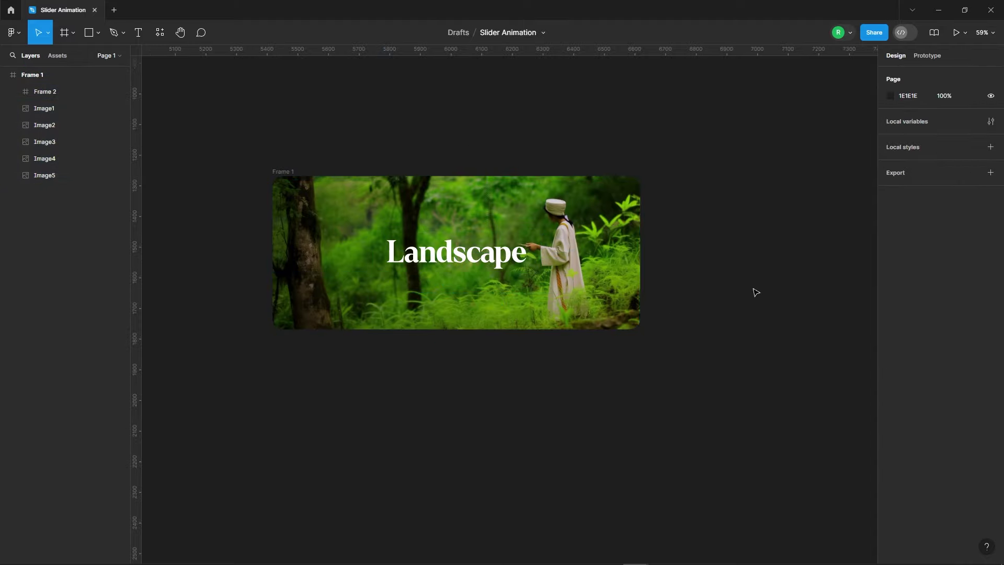
- Draw a 54 × 54 rounded square beside the image
click(92, 41)
scroll(620, 208, right, 5)
scroll(620, 209, up, 3)
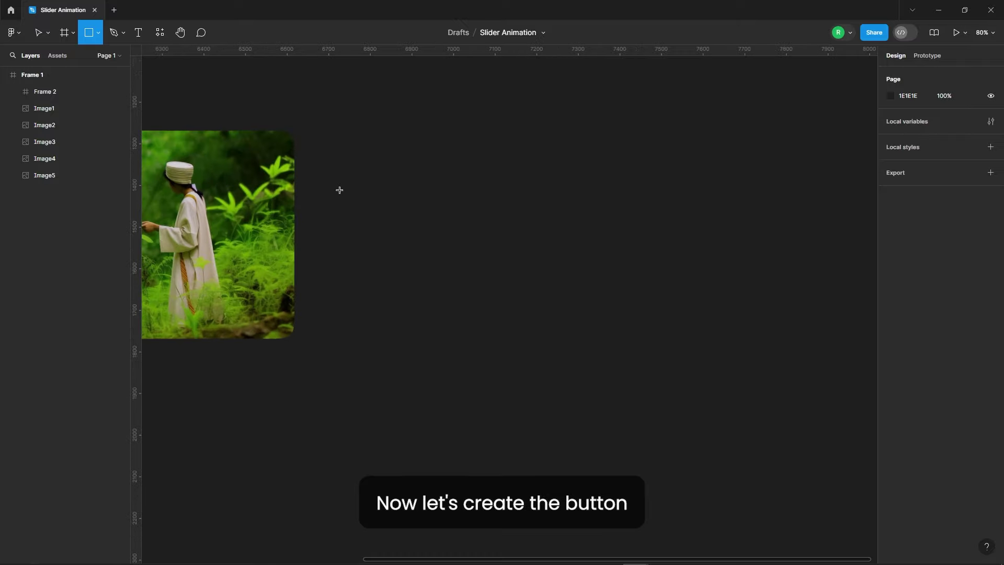
drag(381, 181, 411, 219)
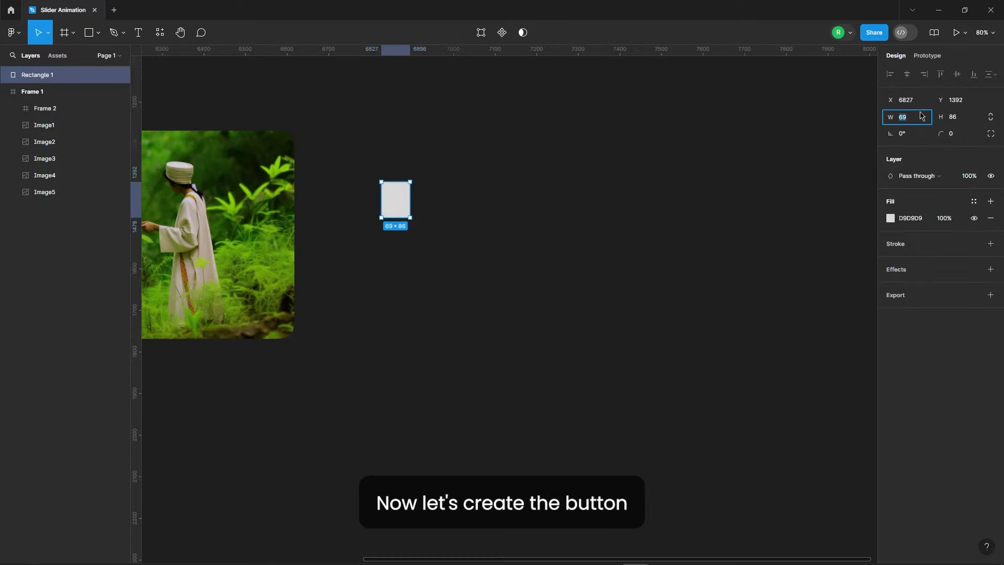
click(961, 120)
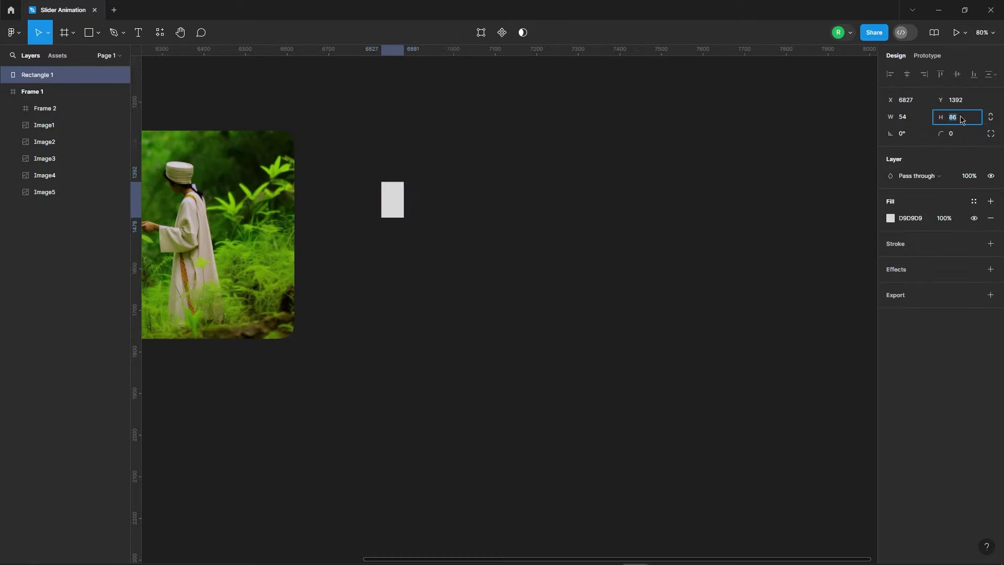
text(54)
key(Return)
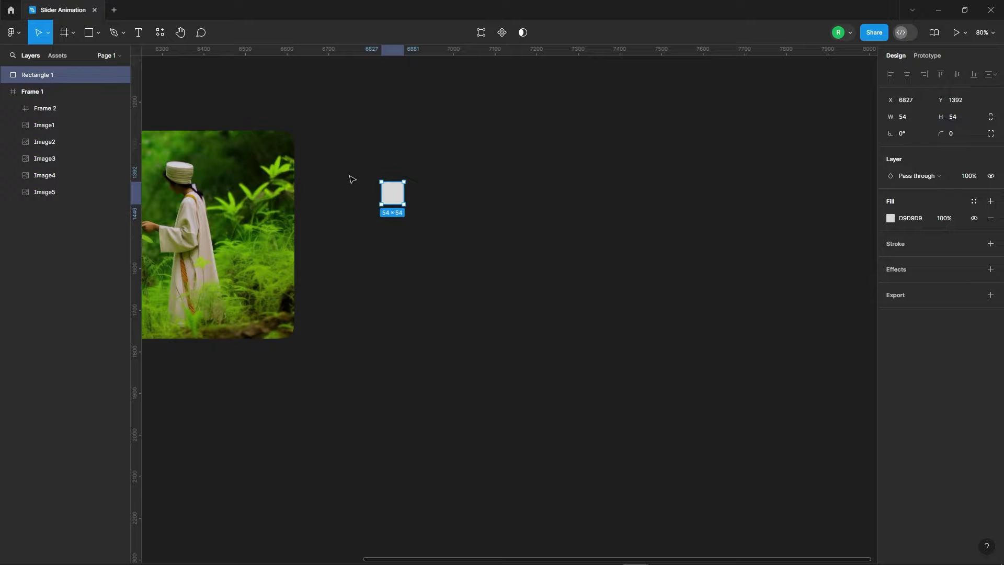
scroll(351, 180, up, 5)
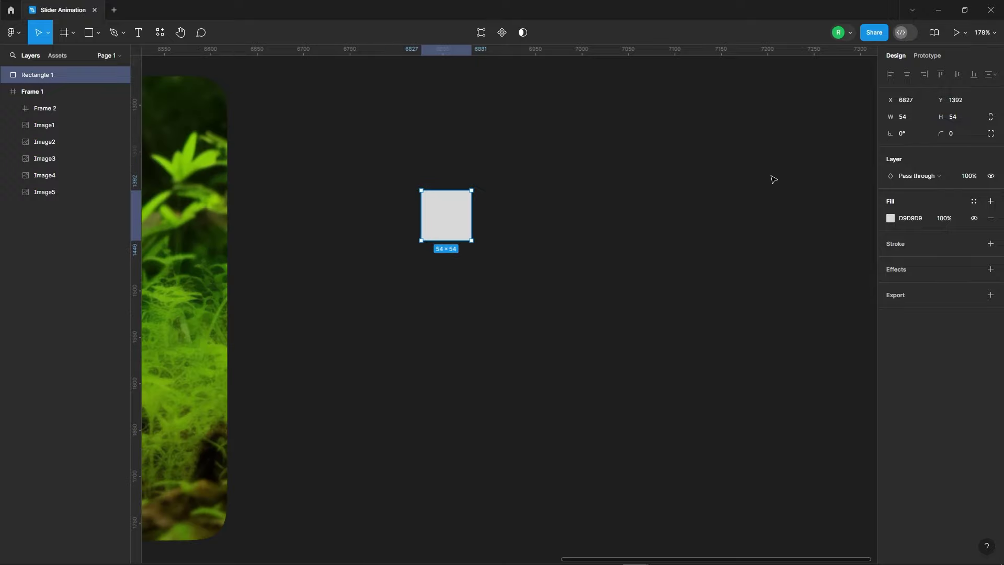
click(992, 135)
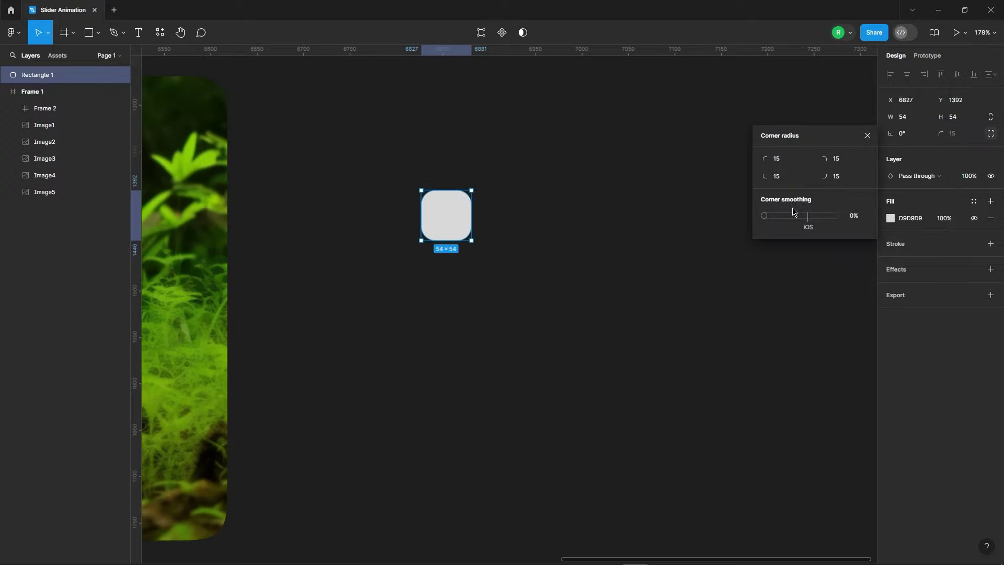
click(867, 137)
- Remove the square's fill and give it a white outside stroke
click(990, 243)
click(991, 218)
click(891, 244)
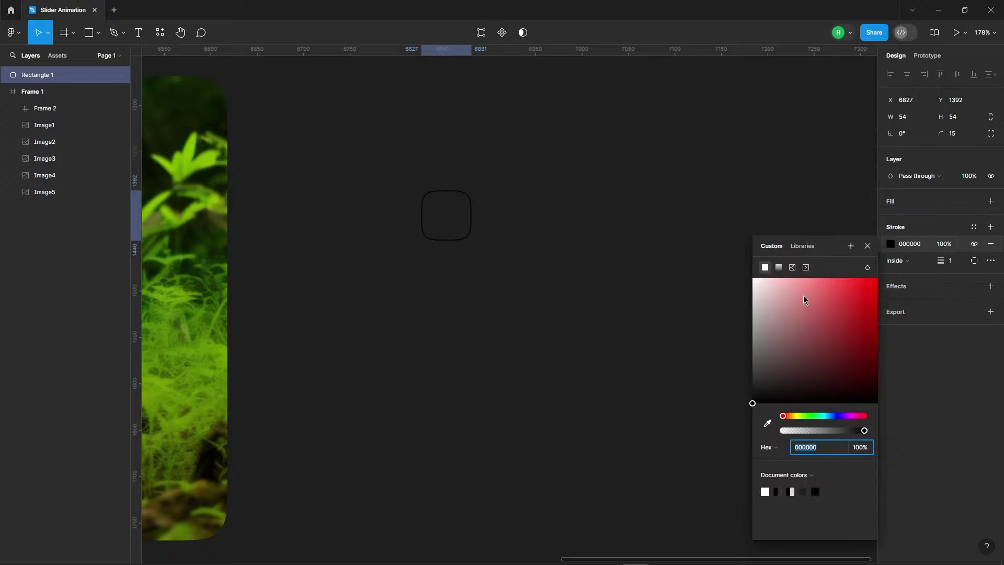
drag(803, 299, 684, 229)
click(867, 246)
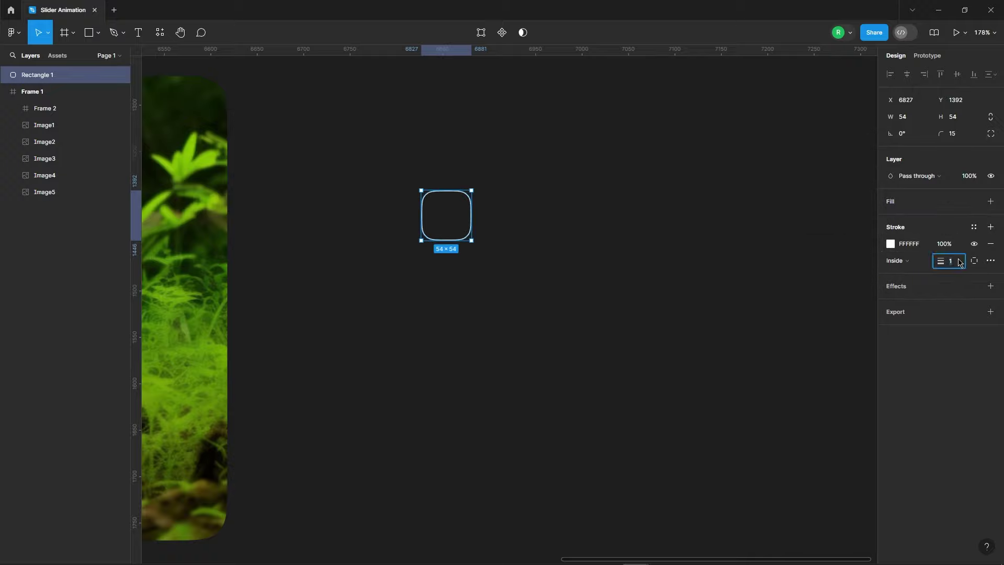
click(949, 261)
text(2.6)
click(895, 260)
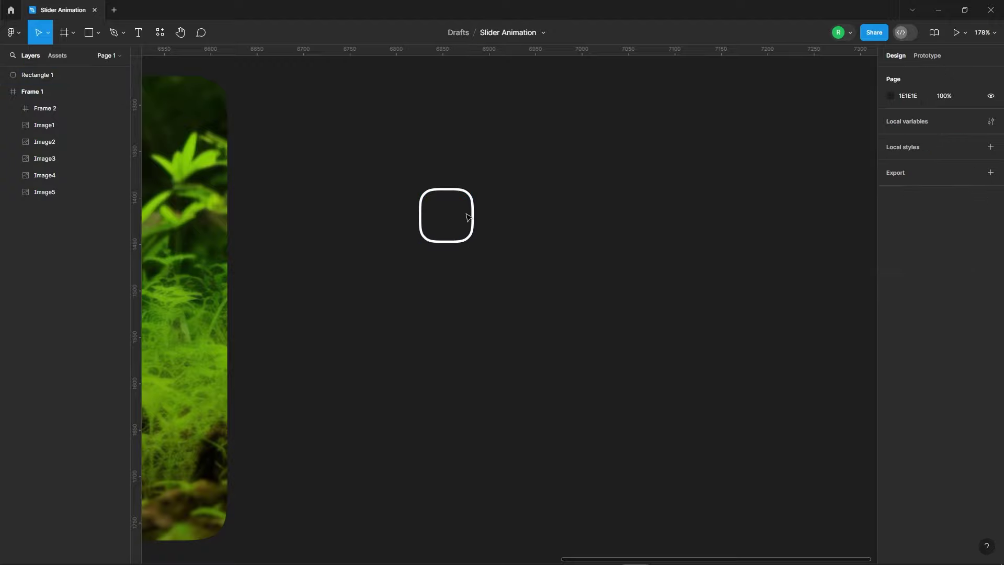
- Draw a chevron arrow path inside the square with the Pen tool
ctrl+scroll(502, 230, up, 5)
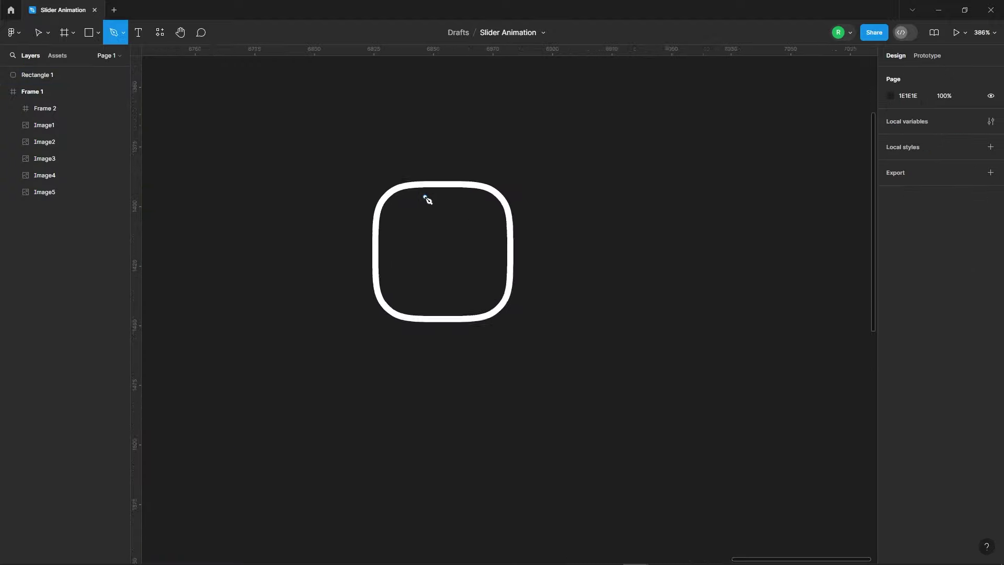
ctrl+scroll(426, 198, up, 2)
click(421, 265)
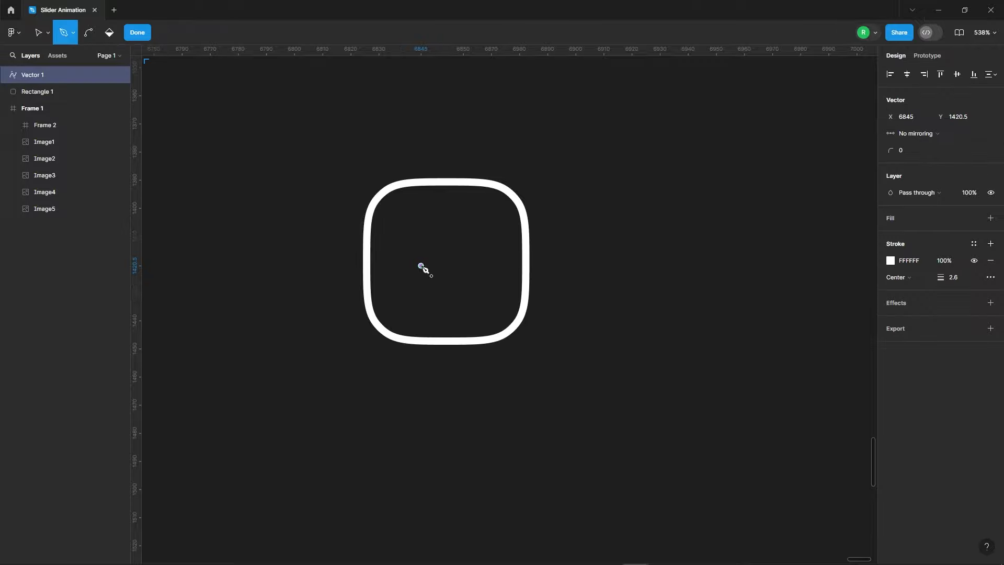
click(446, 240)
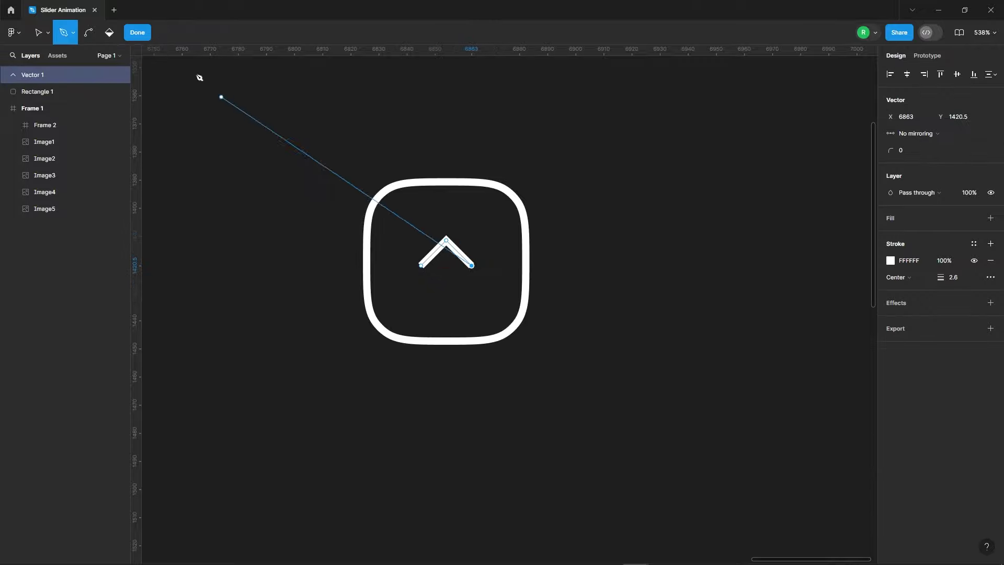
key(Escape)
- Centre the chevron in the square and select both shapes
click(493, 260)
click(468, 274)
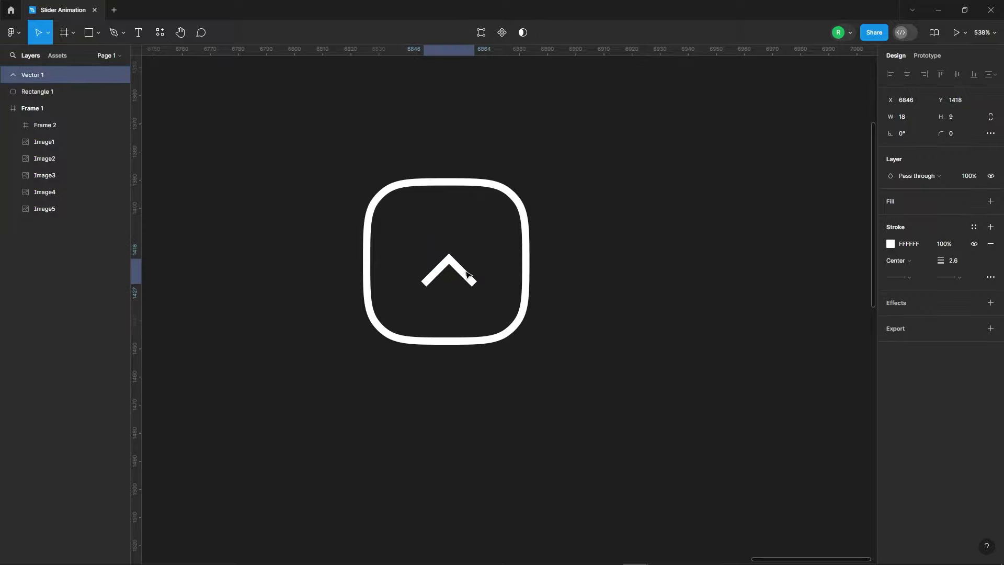
drag(467, 273, 466, 263)
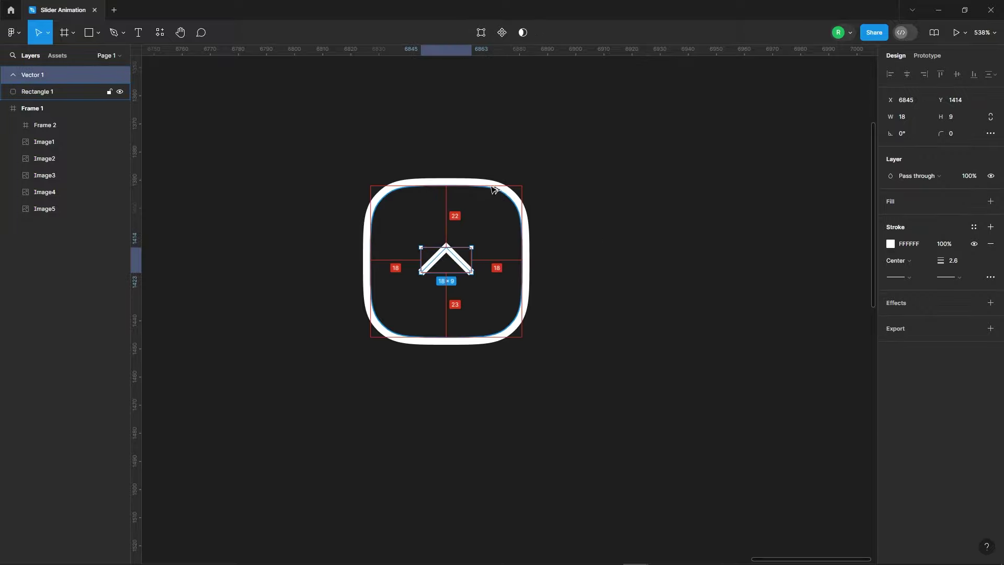
key(Up)
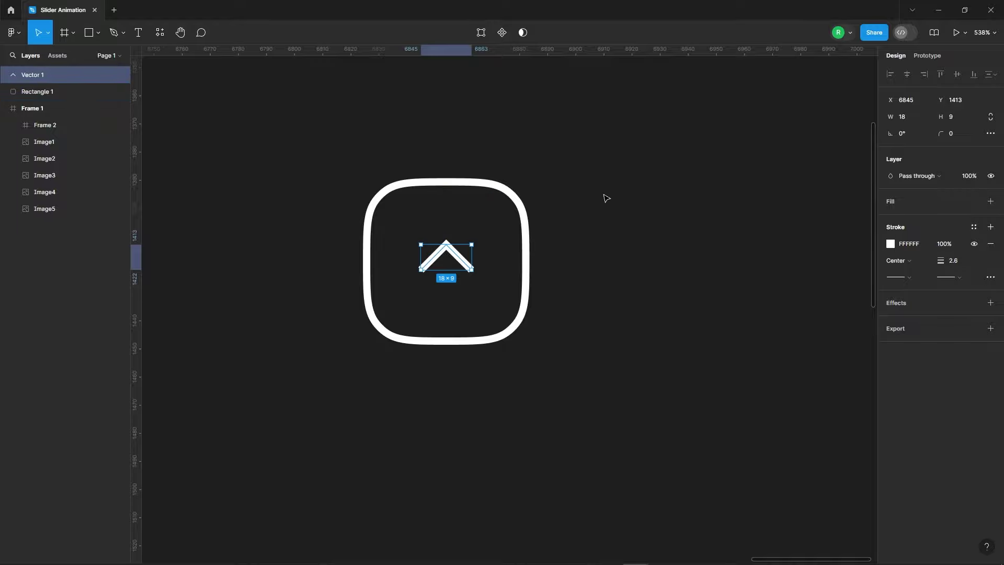
click(485, 104)
scroll(484, 104, down, 3)
drag(313, 78, 596, 335)
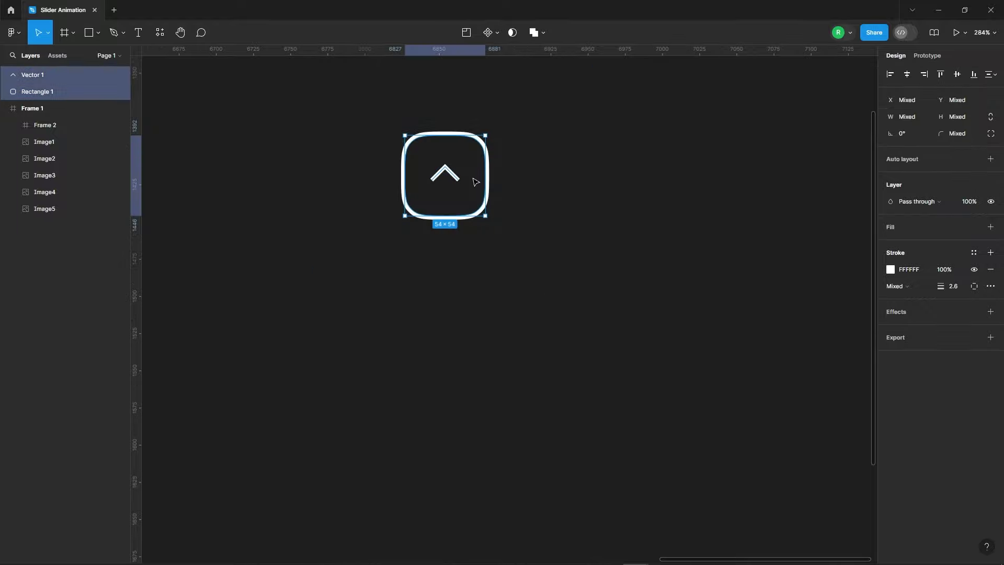
- Group the chevron with the square and set the group to 50% opacity
right_click(472, 179)
click(524, 285)
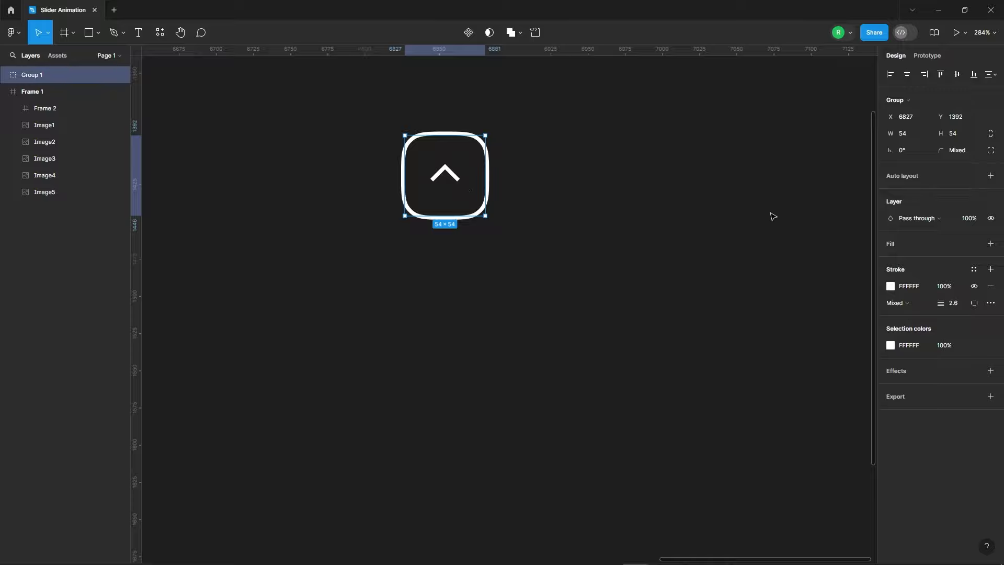
text(5)
key(Return)
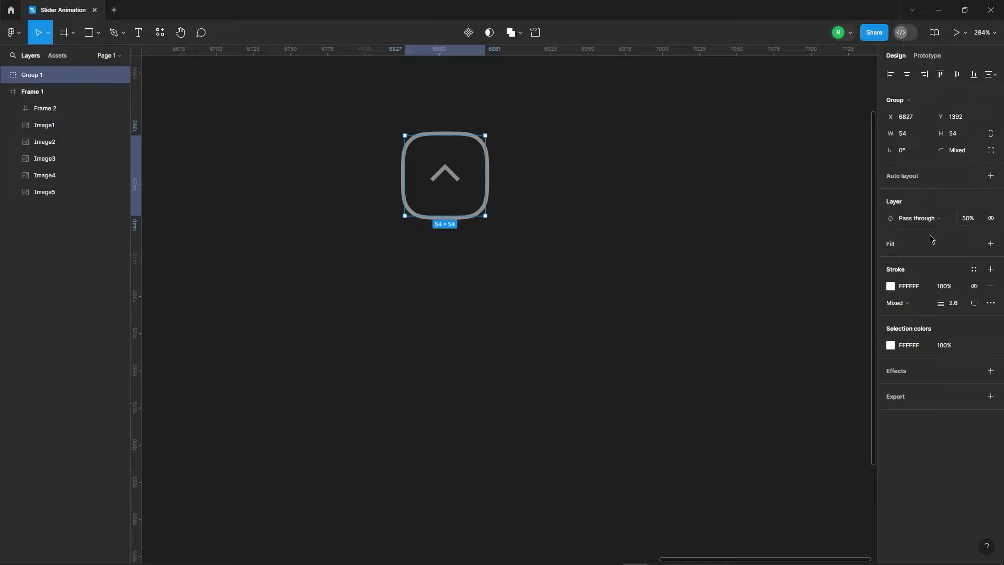
click(543, 174)
- Wrap the button group in a frame and place a copy to its right
click(461, 180)
scroll(342, 273, down, 3)
right_click(400, 218)
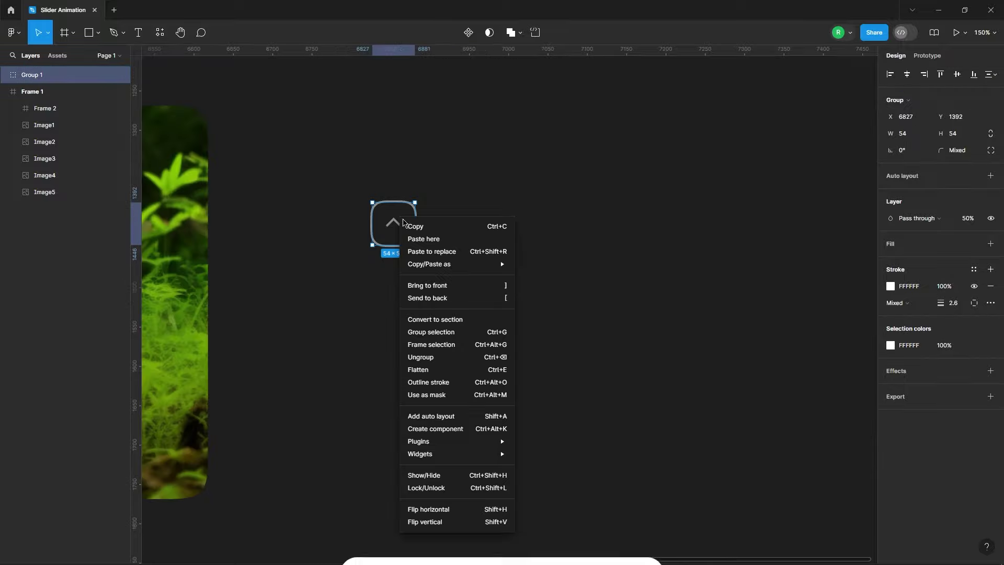
click(428, 344)
scroll(406, 192, up, 3)
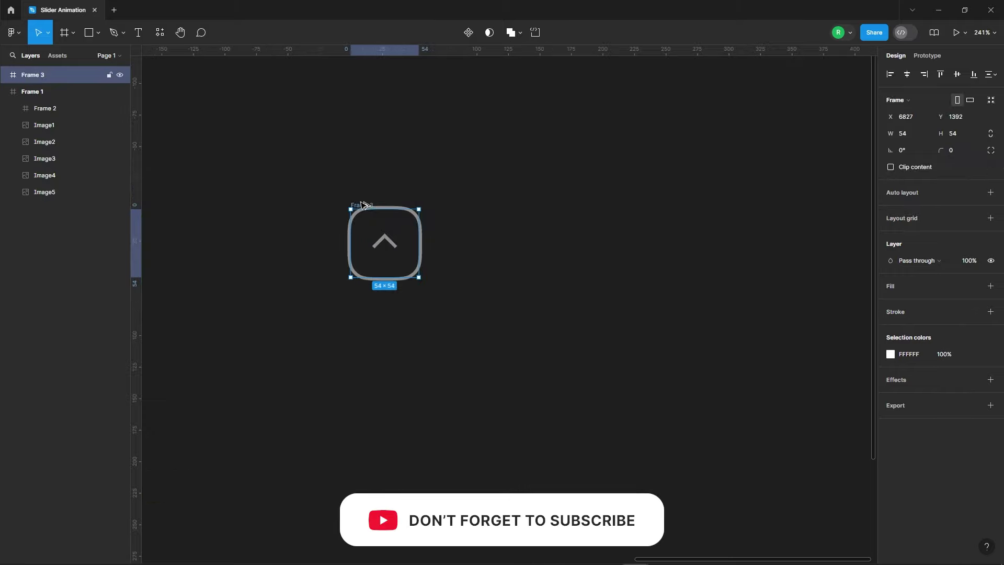
drag(386, 242, 513, 241)
click(625, 233)
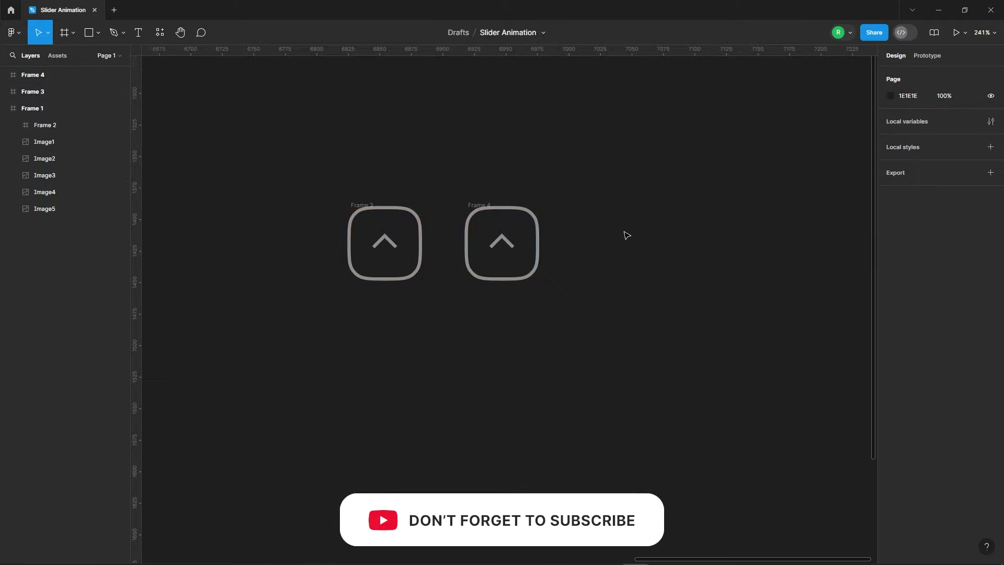
- Combine both button frames into a component set
click(519, 211)
click(5, 74)
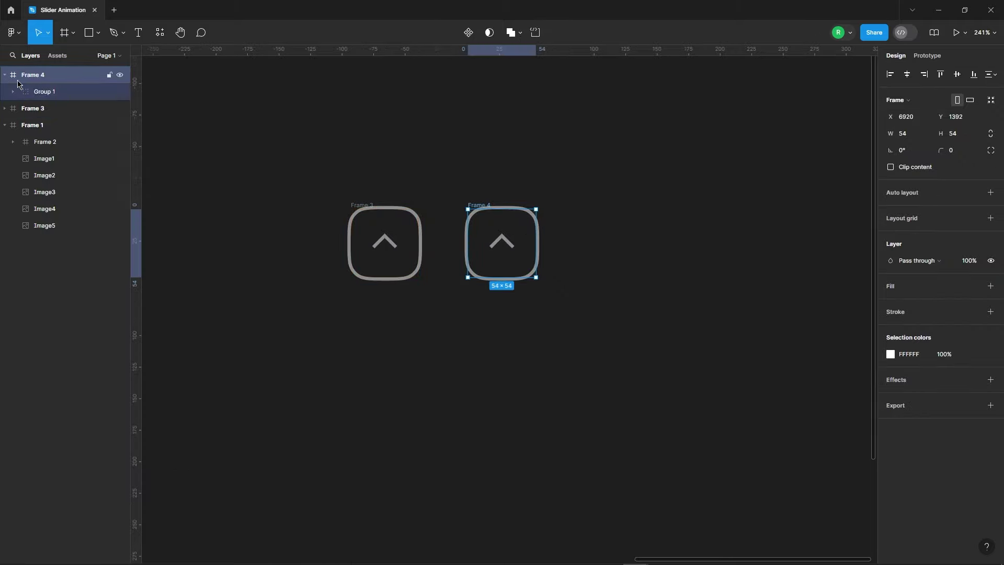
click(37, 93)
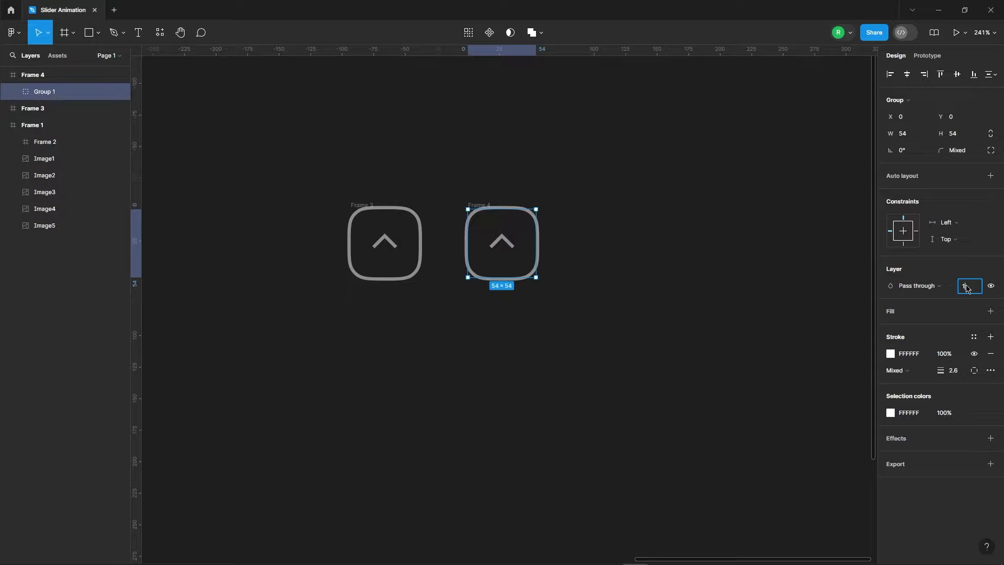
click(568, 194)
drag(306, 165, 663, 386)
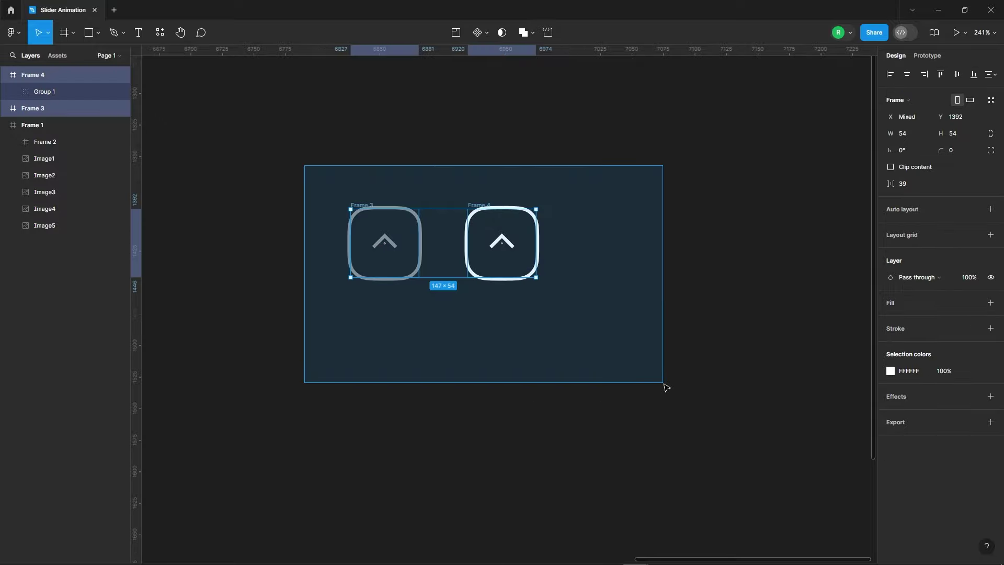
click(487, 35)
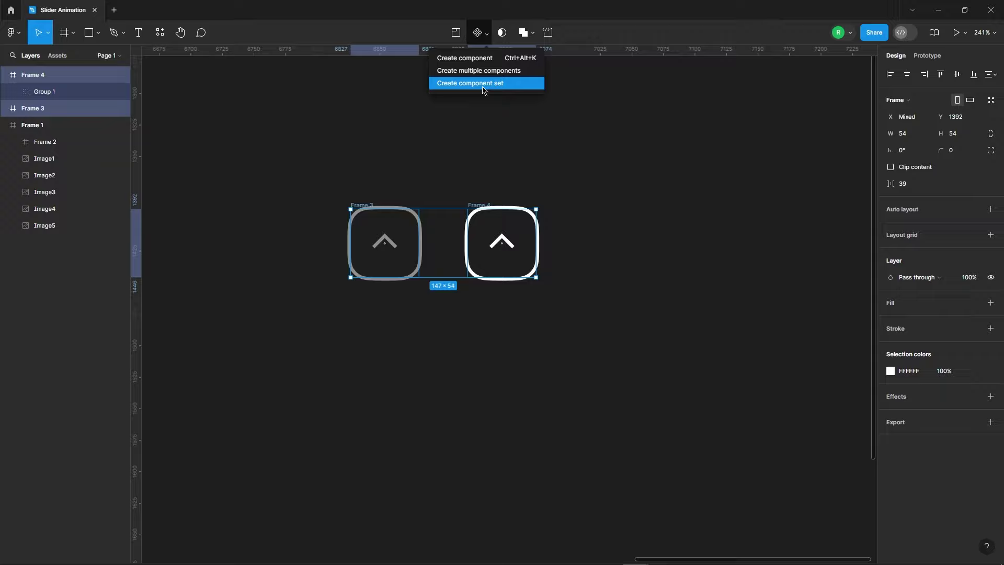
click(483, 90)
- Prototype the dim variant to change to Frame 4 while hovering with Smart animate
click(924, 55)
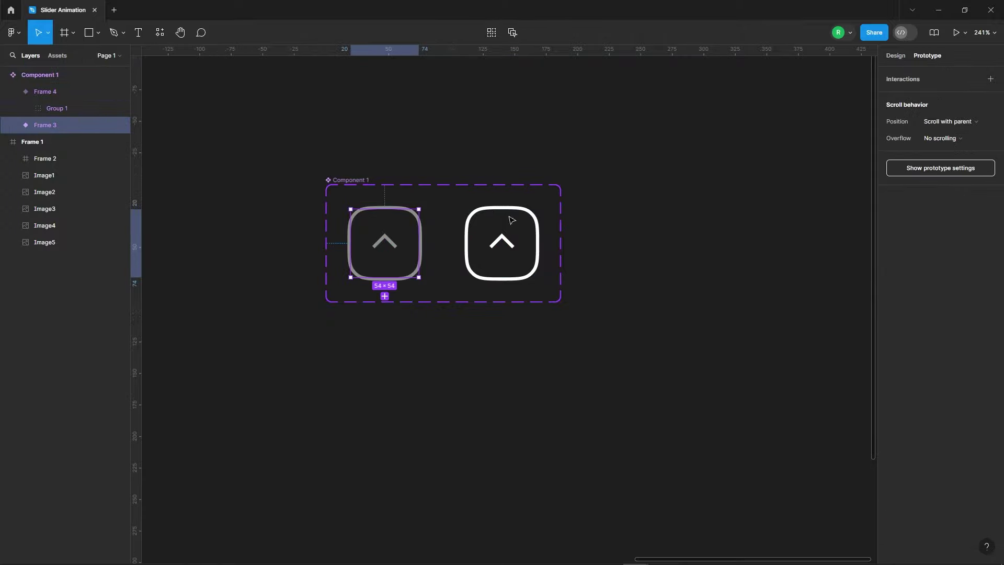
drag(482, 245, 482, 245)
click(423, 269)
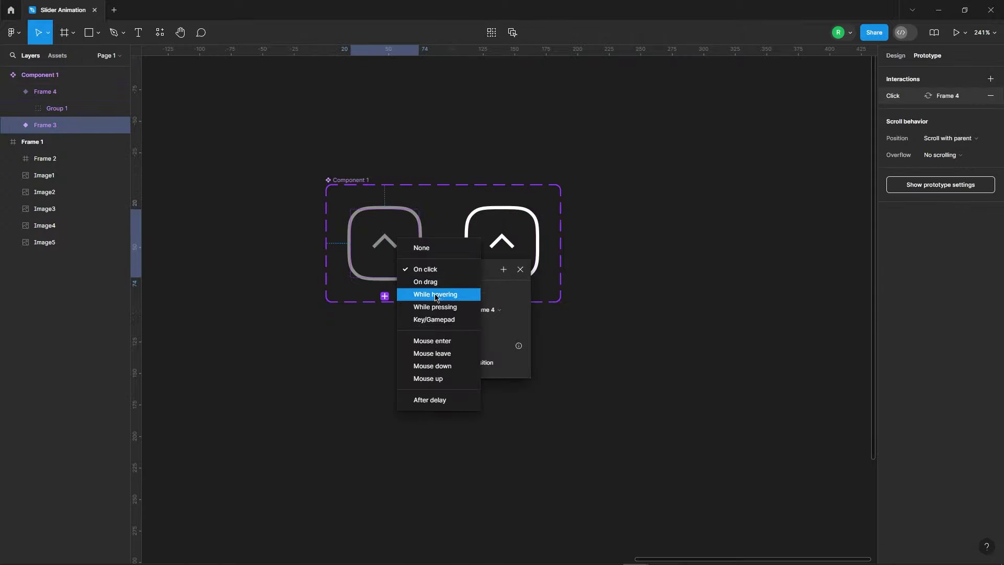
click(442, 291)
click(460, 327)
click(456, 351)
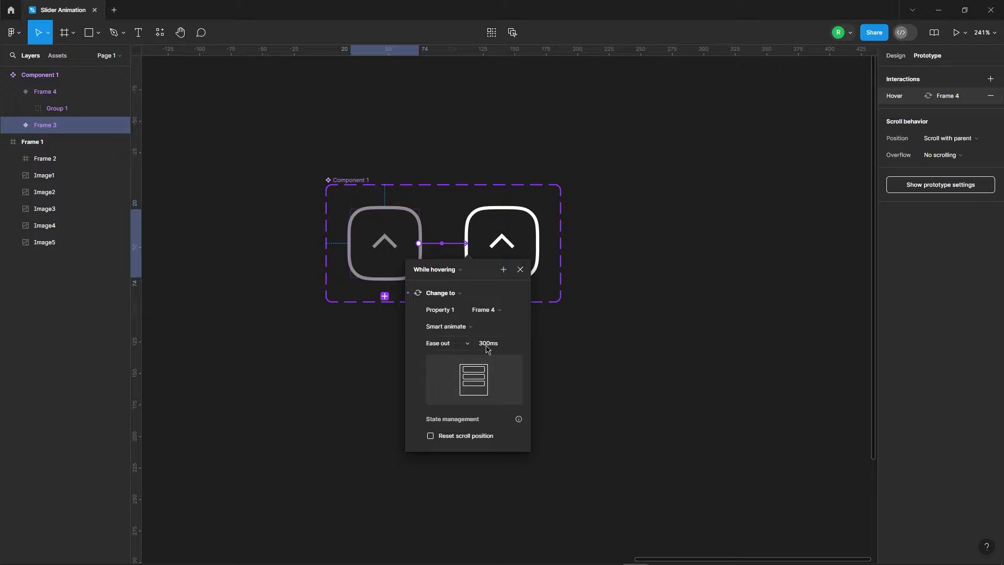
click(525, 271)
click(627, 246)
scroll(639, 185, down, 5)
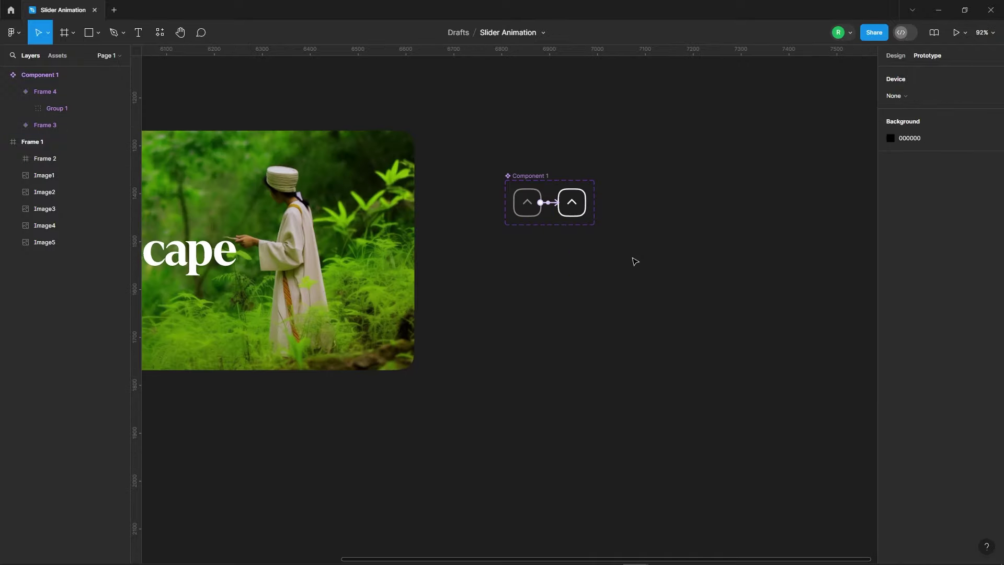
- Add a Desktop-sized frame and move the Landscape slider frame into it
click(58, 55)
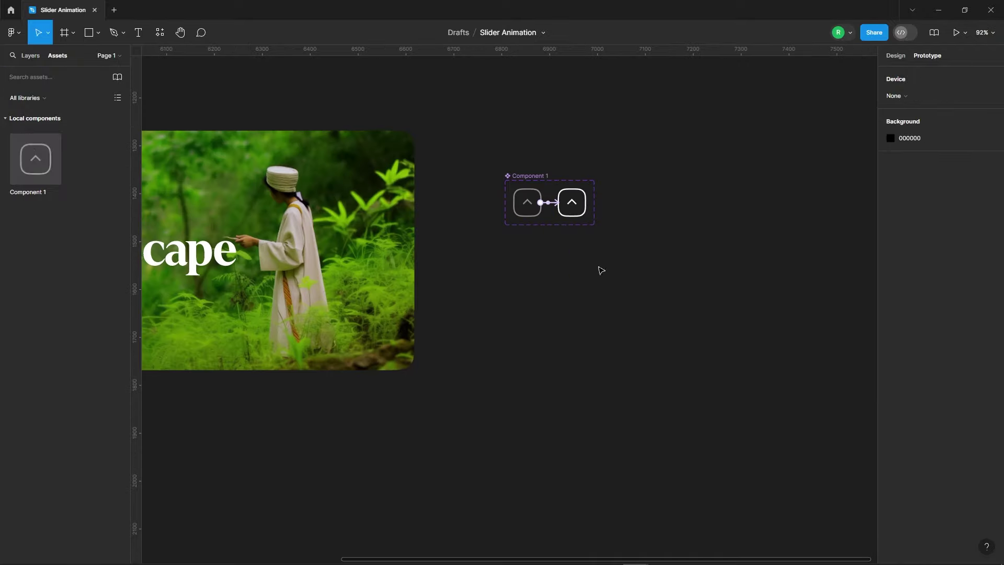
scroll(561, 256, down, 3)
click(65, 33)
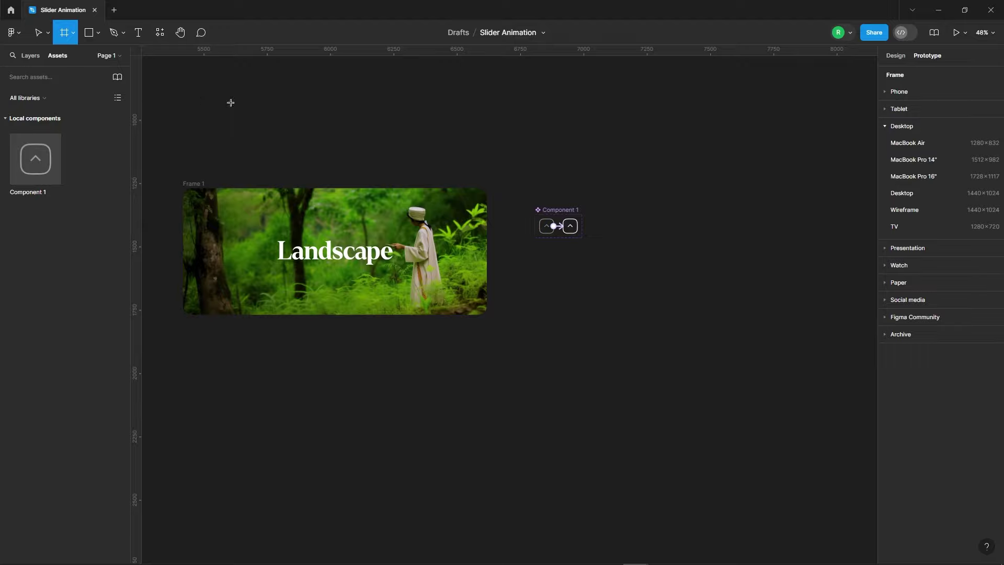
scroll(228, 101, down, 2)
click(916, 191)
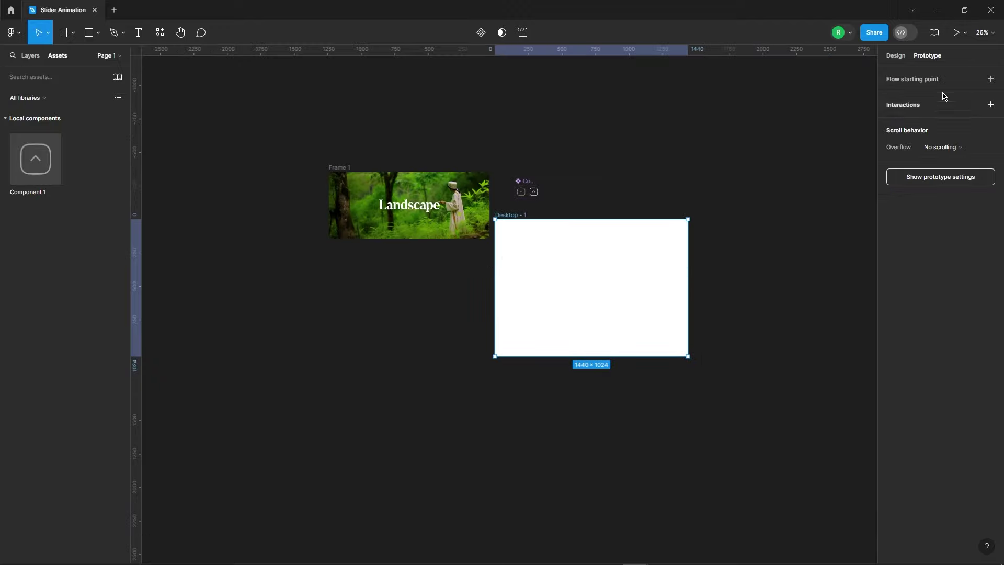
click(895, 55)
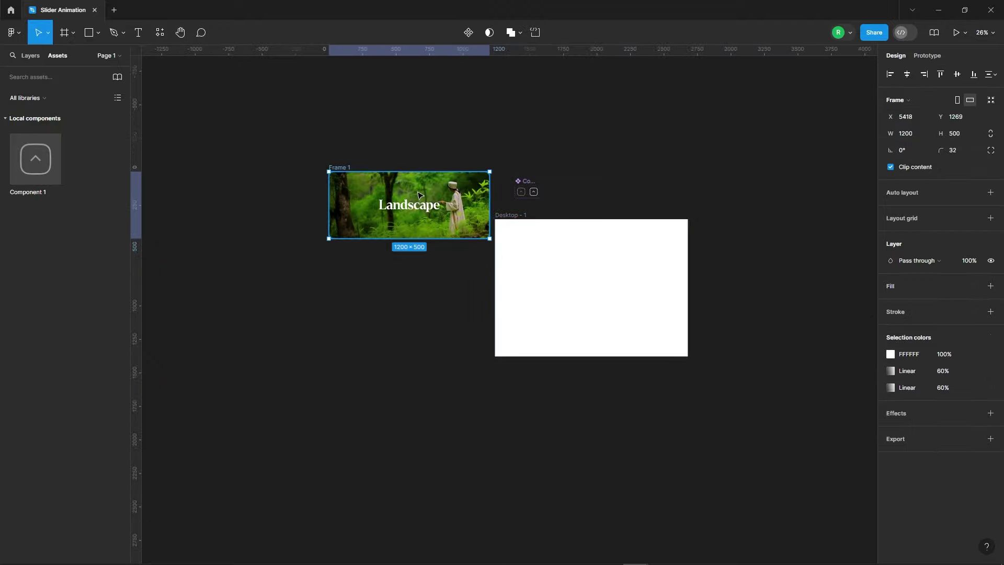
drag(419, 195, 597, 276)
scroll(654, 282, up, 5)
key(Escape)
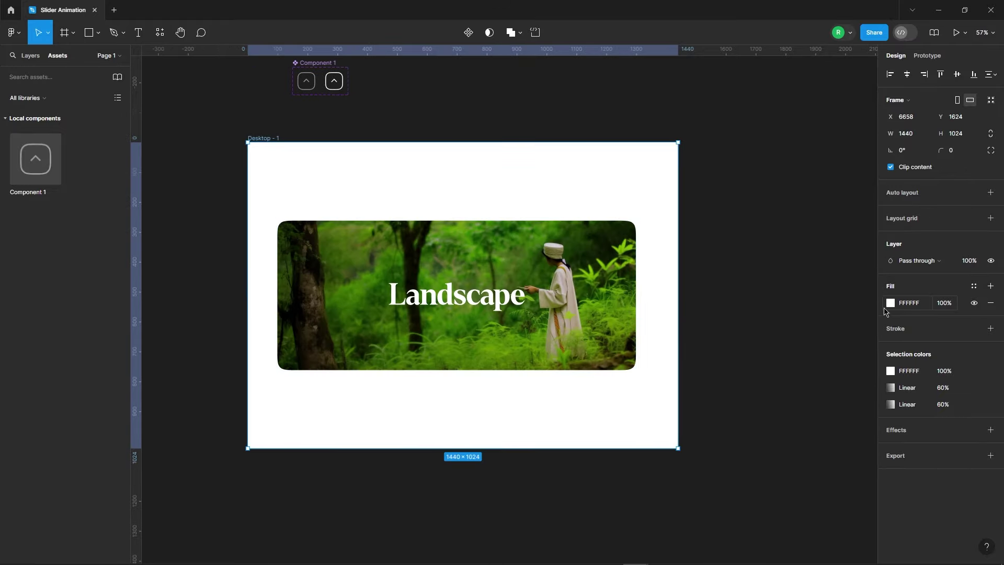
- Fill Desktop - 1 with a dark green sampled from the landscape photo, darkened to 11150C
click(890, 303)
click(766, 438)
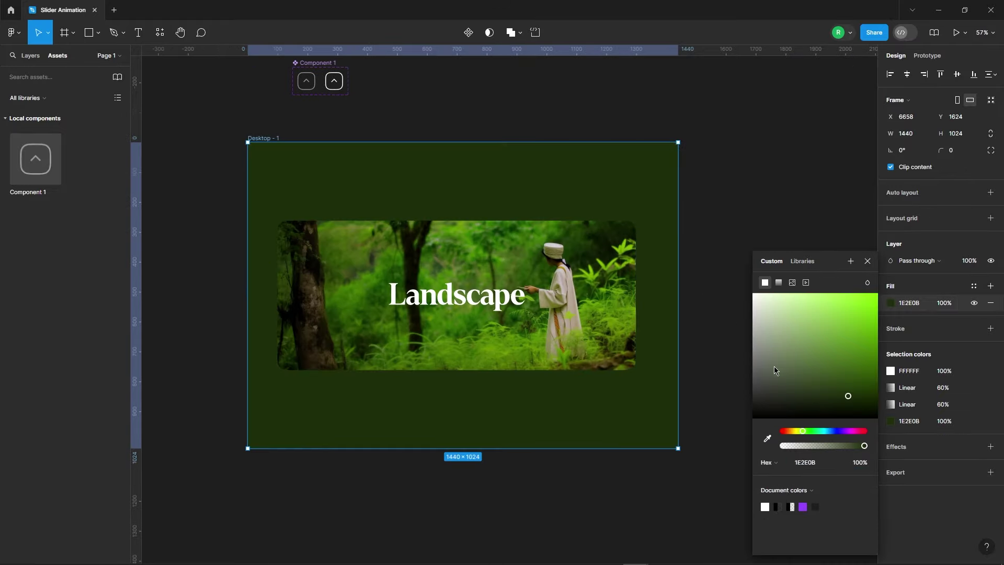
click(793, 404)
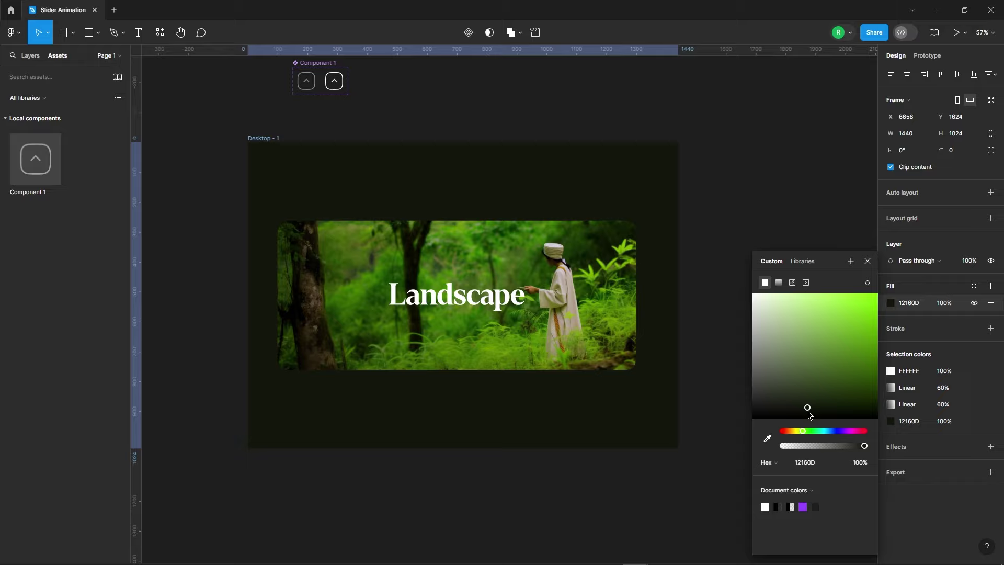
click(808, 408)
click(868, 263)
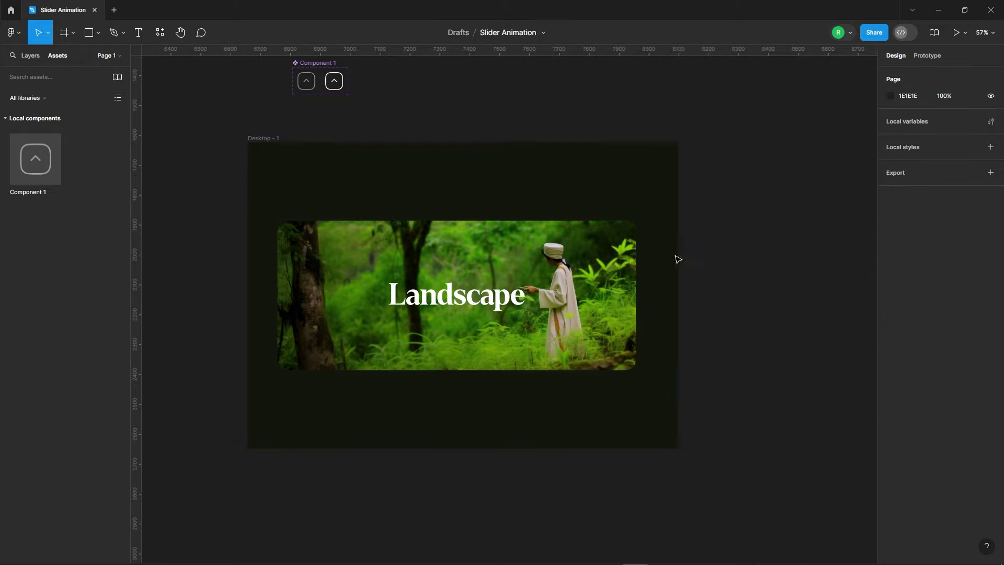
click(543, 288)
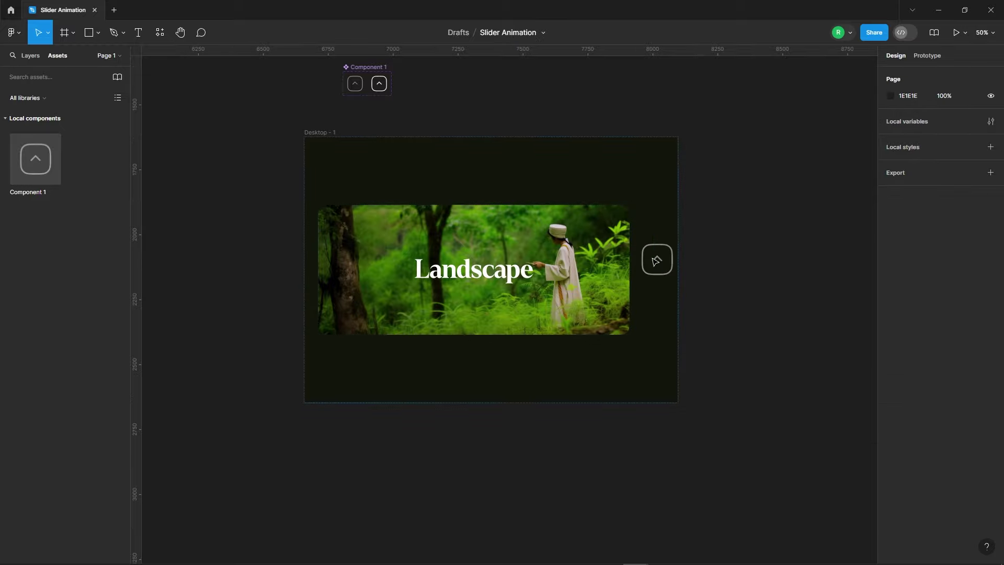
- Place an up arrow beside the image, add a flipped down-arrow copy, and stack both in auto layout
drag(574, 273, 675, 264)
scroll(680, 266, up, 5)
mouse_move(551, 282)
mouse_down()
mouse_move(541, 221)
mouse_move(542, 294)
mouse_up()
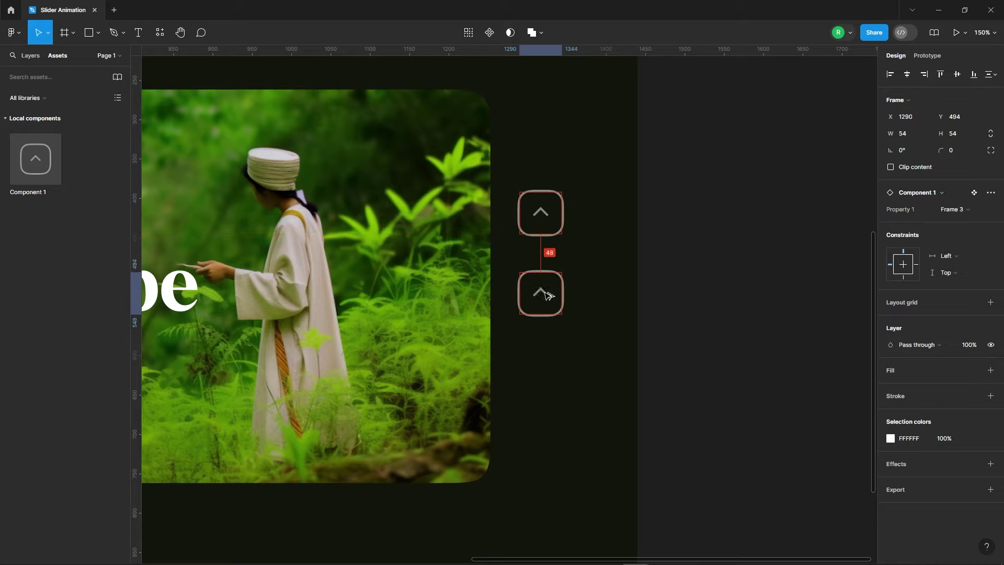
right_click(540, 290)
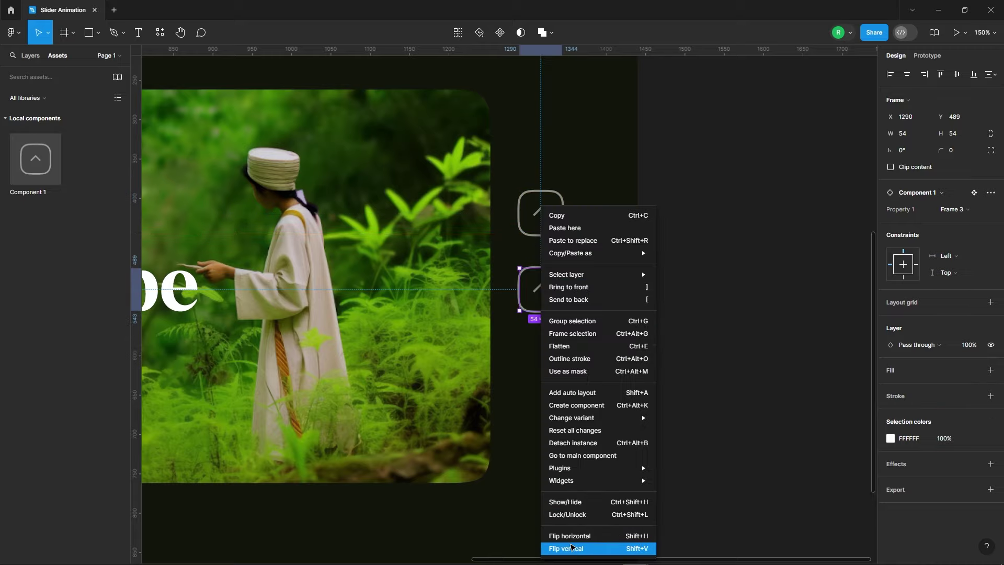
click(568, 548)
drag(576, 157, 547, 341)
right_click(549, 208)
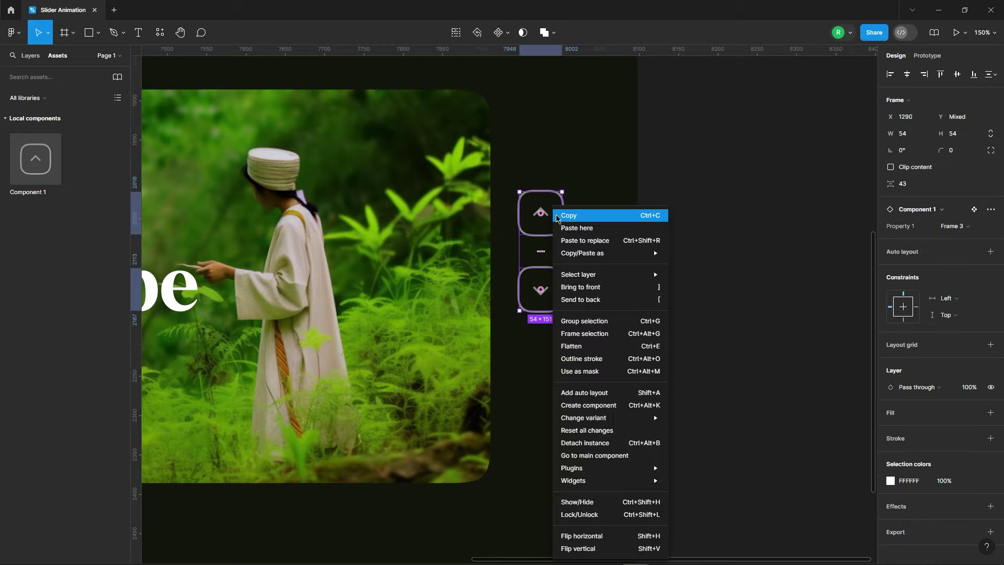
click(568, 390)
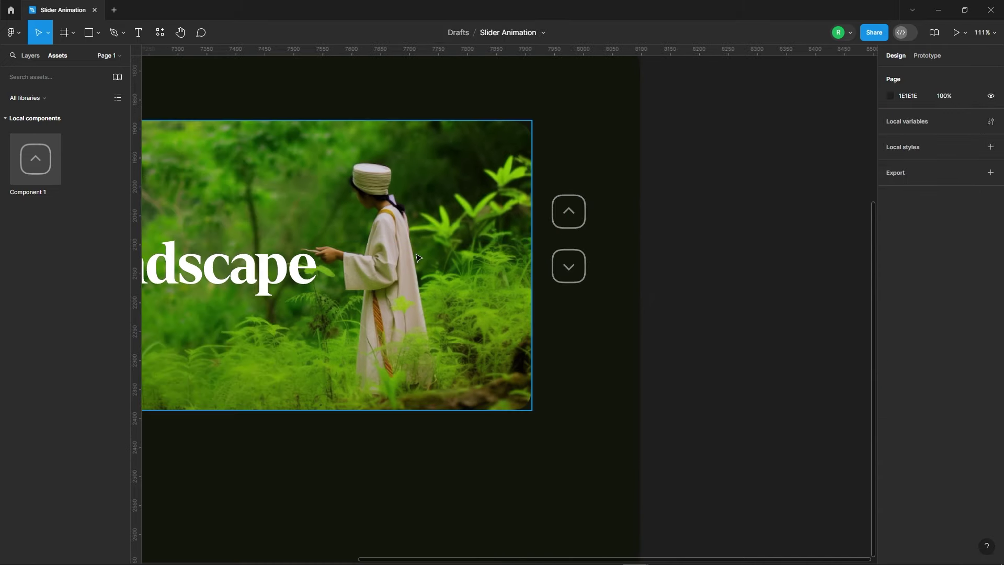
- Centre the button stack vertically on the image card and move it closer
click(957, 74)
click(678, 264)
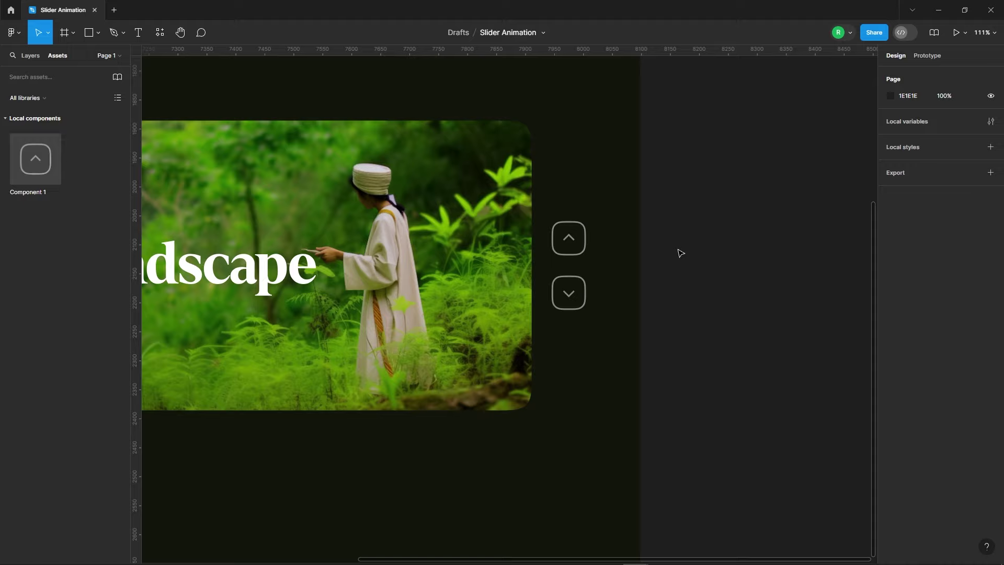
drag(575, 254, 577, 254)
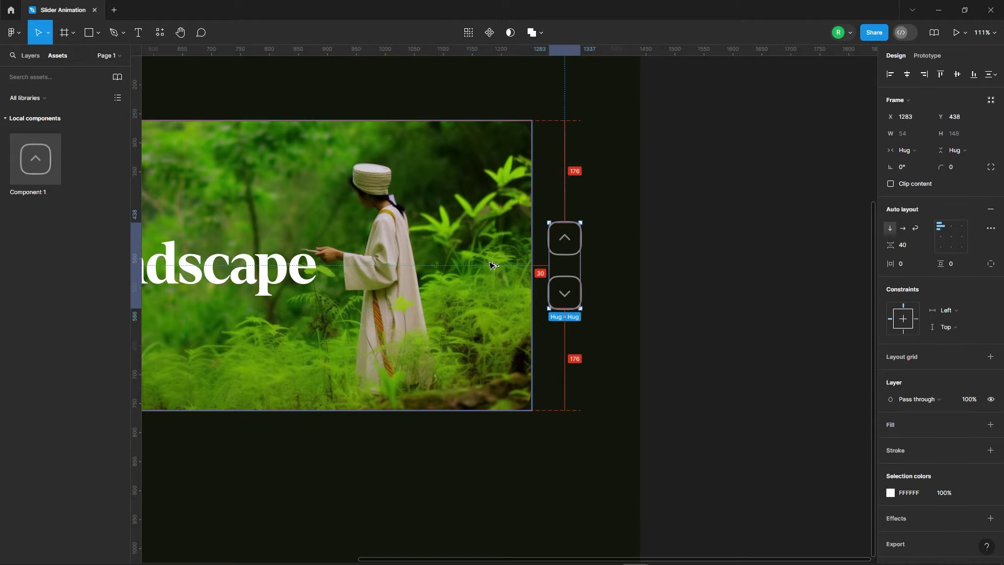
click(694, 208)
key(shift+1)
- Centre the image and button stack horizontally within Desktop - 1
drag(210, 130, 639, 361)
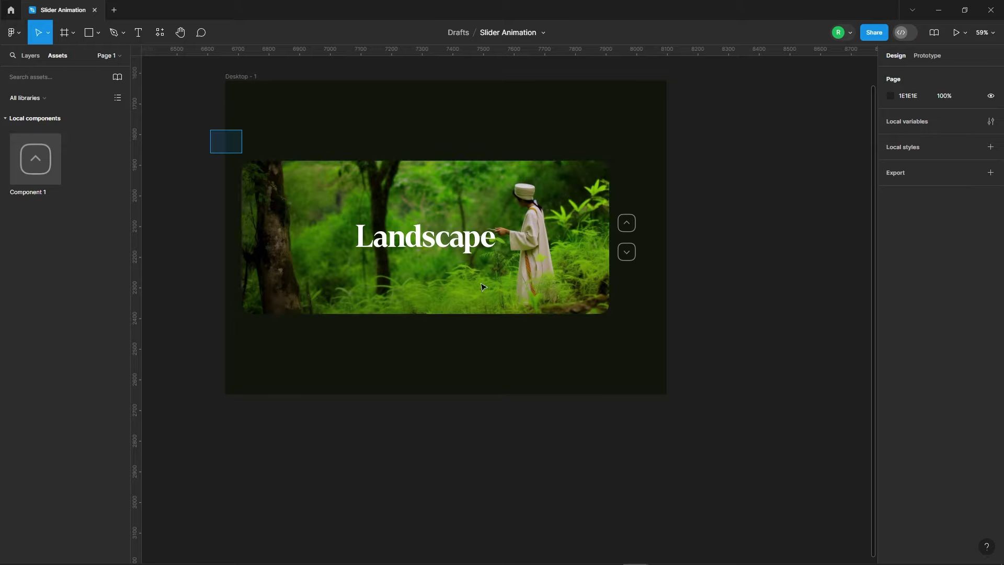
key(shift+Right)
key(shift+Right)
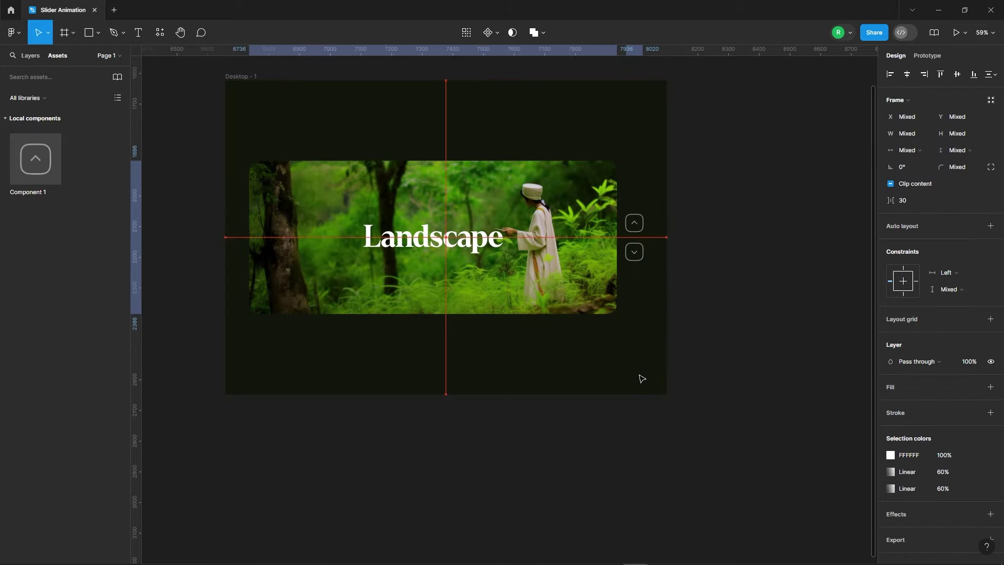
key(Right)
key(Right)
key(Right)
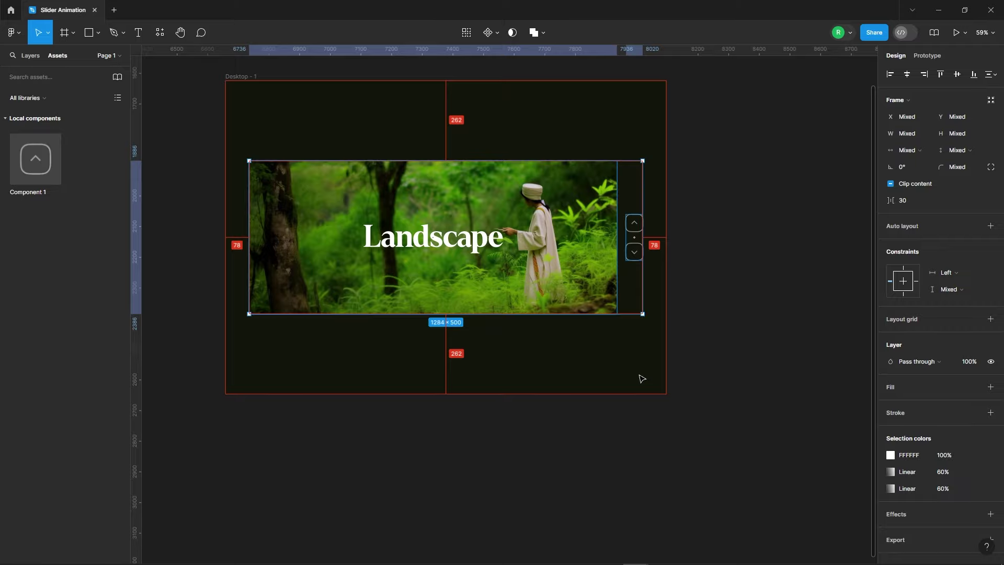
click(737, 343)
scroll(680, 209, down, 3)
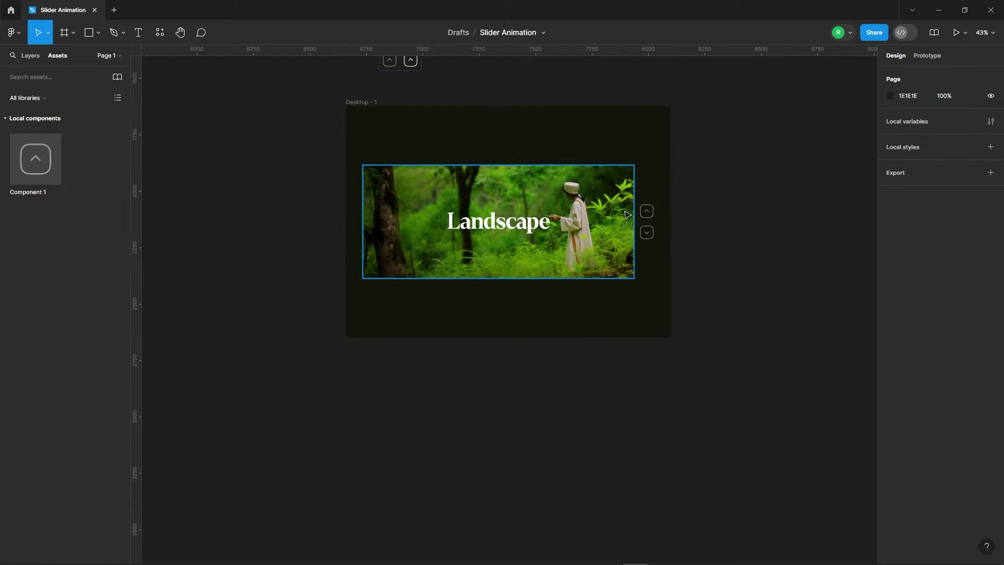
click(647, 212)
click(502, 284)
scroll(575, 193, down, 3)
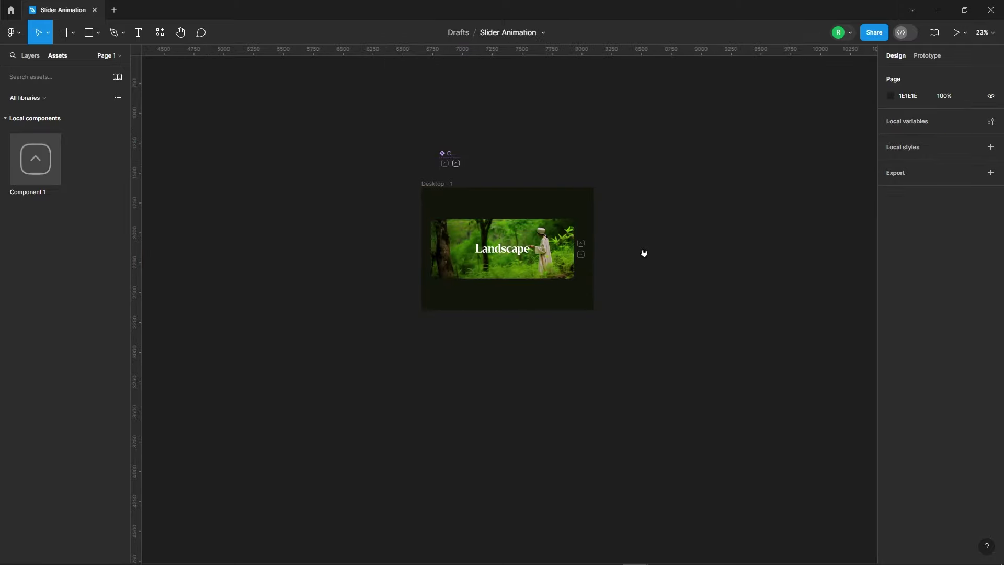
drag(644, 253, 506, 261)
- Duplicate Desktop - 1 to its right as Desktop - 2
click(296, 198)
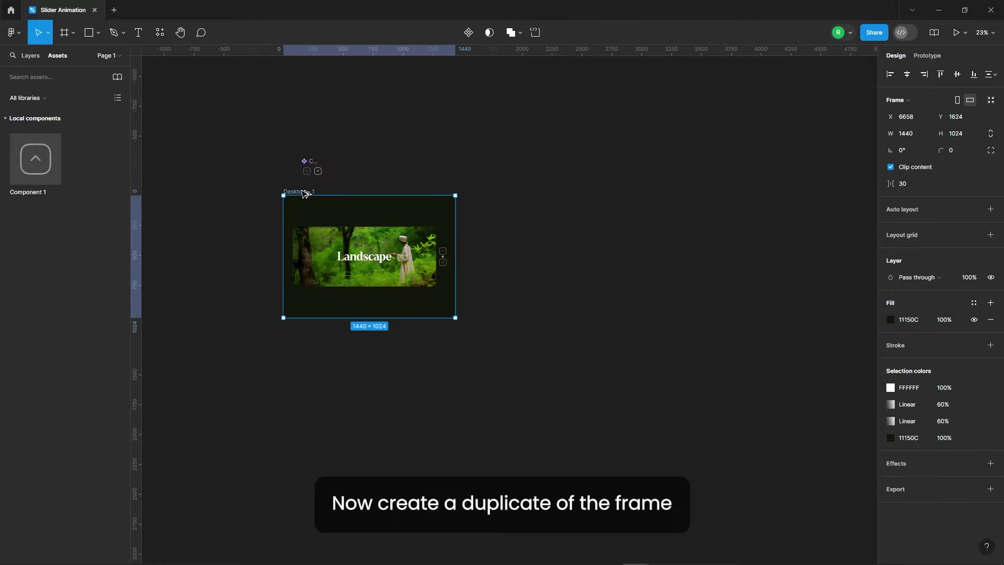
drag(296, 198, 518, 197)
click(507, 177)
scroll(630, 285, up, 3)
- In Desktop - 2, shift Image1 and Image2 up so the Portrait image fills the card
click(630, 285)
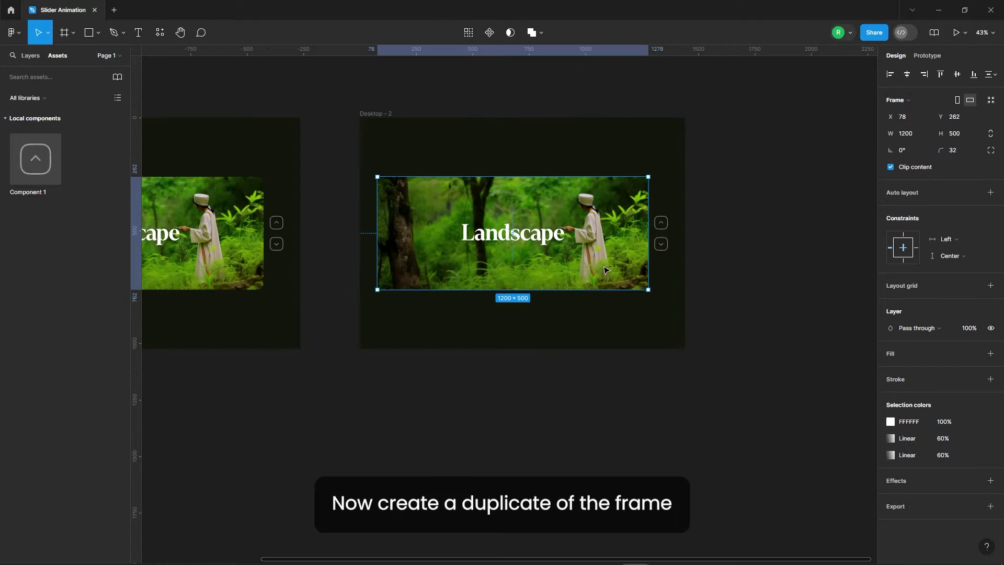
click(31, 55)
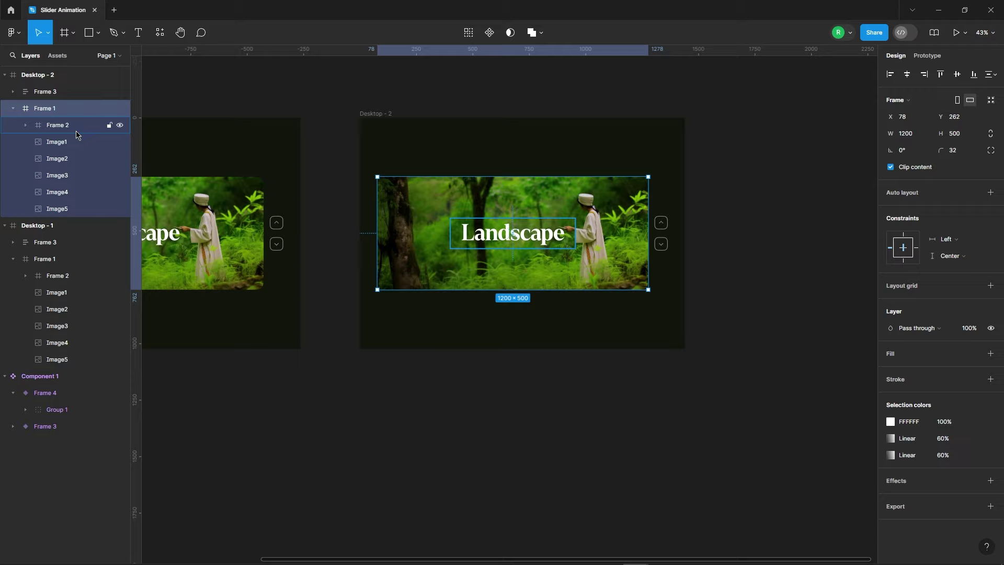
click(62, 143)
shift+click(63, 159)
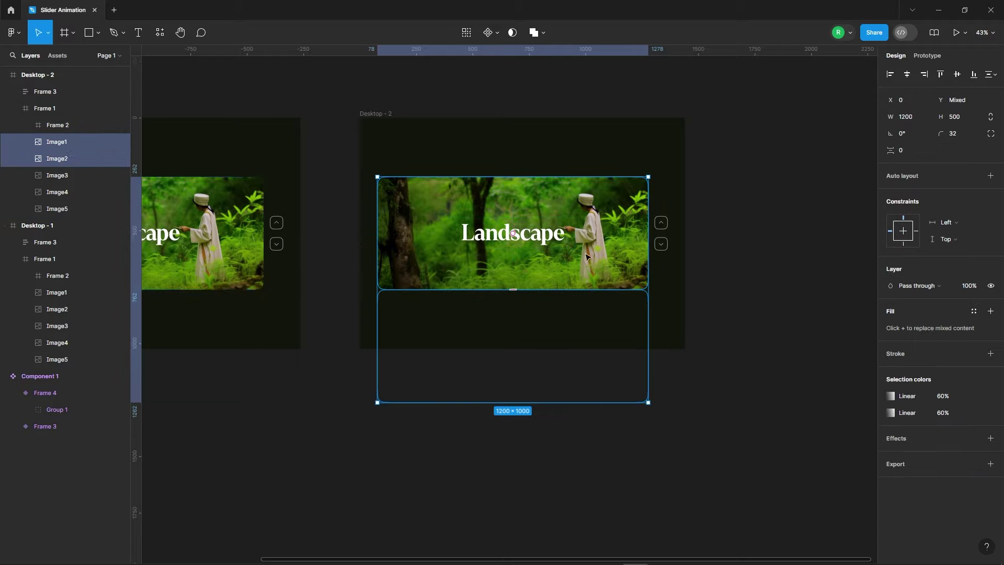
key(shift+Up)
key(shift+Up)
key(shift+Up)
key(shift+Up)
key(shift+Up)
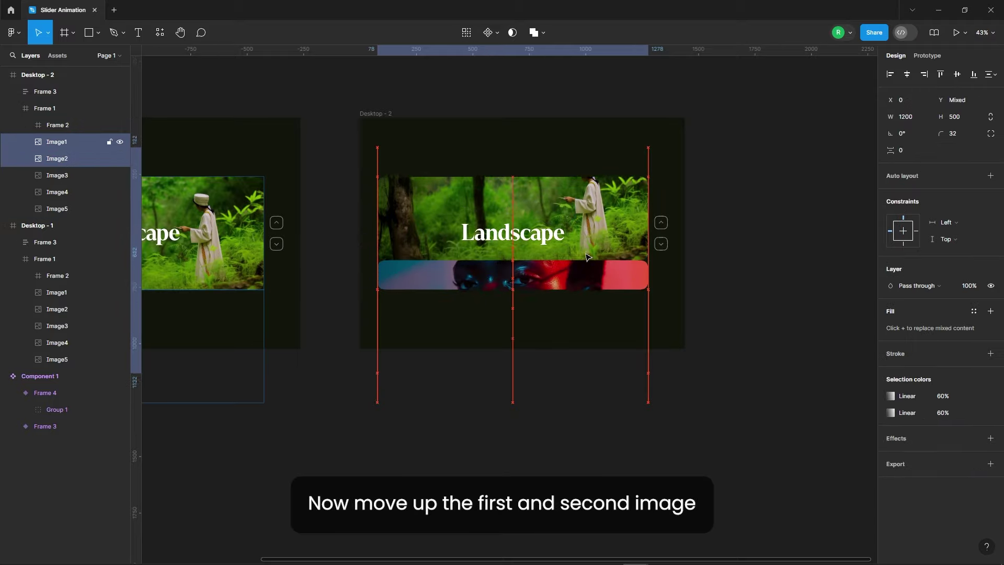
key(shift+Up)
key(shift+Up)
key(shift+Up)
key(shift+Up)
key(shift+Up)
key(shift+Up)
key(shift+Up)
key(shift+Up)
key(shift+Up)
key(shift+Up)
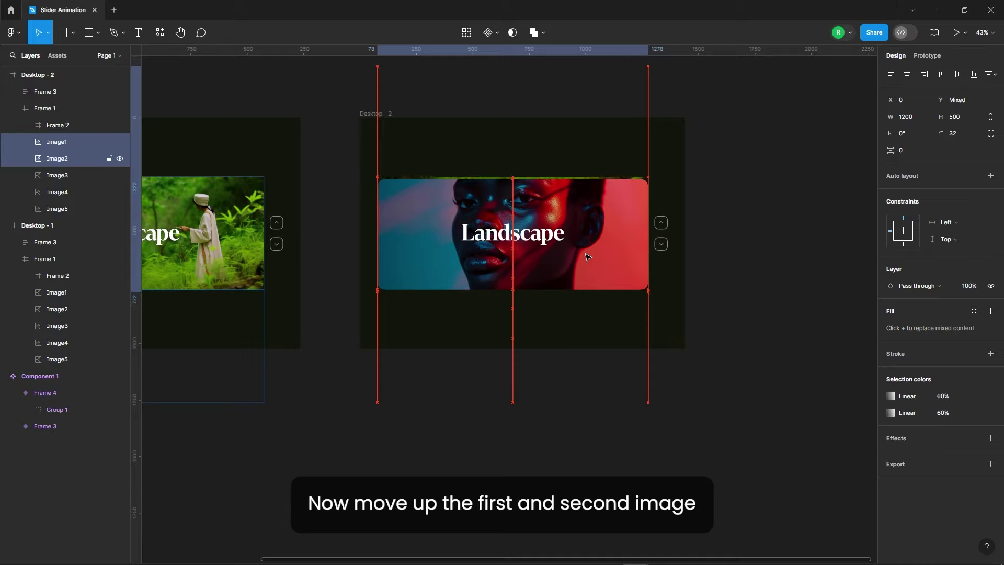
key(shift+Up)
key(shift+Up)
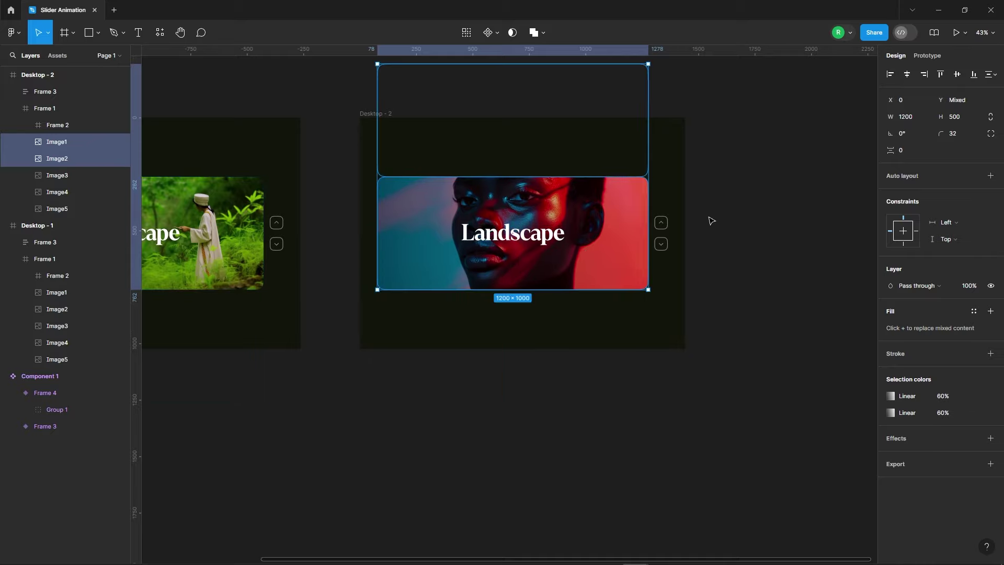
click(710, 220)
- Shift all five title layers up so the Portrait title shows
click(58, 125)
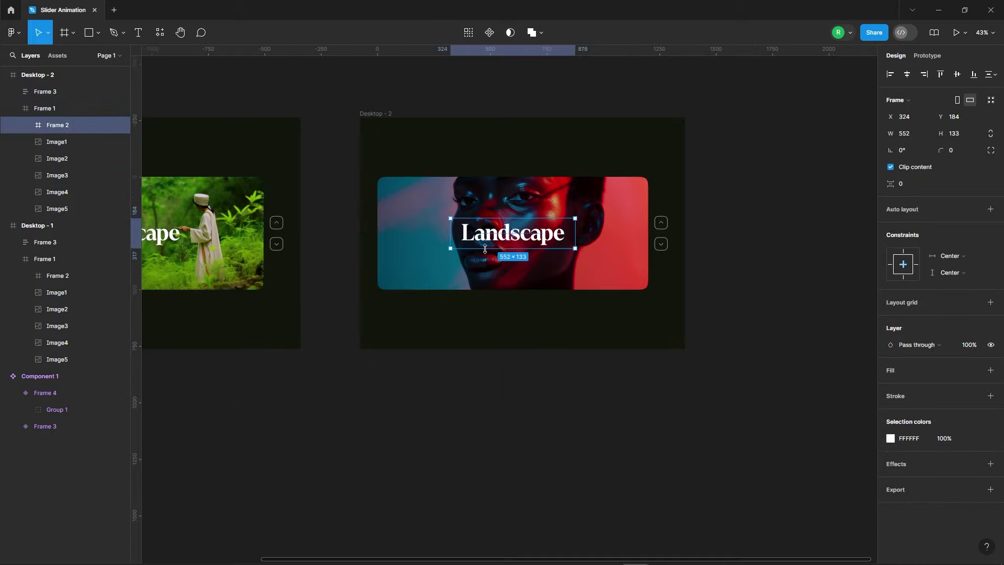
click(25, 125)
click(76, 145)
shift+click(84, 210)
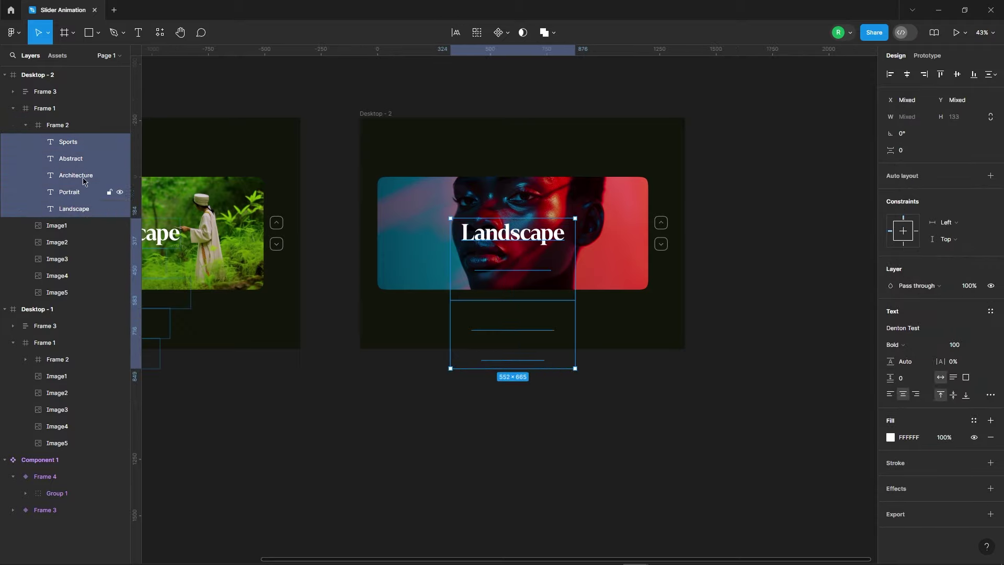
key(shift+Up)
key(shift+Up)
key(shift+Up)
key(shift+Up)
key(shift+Up)
key(shift+Up)
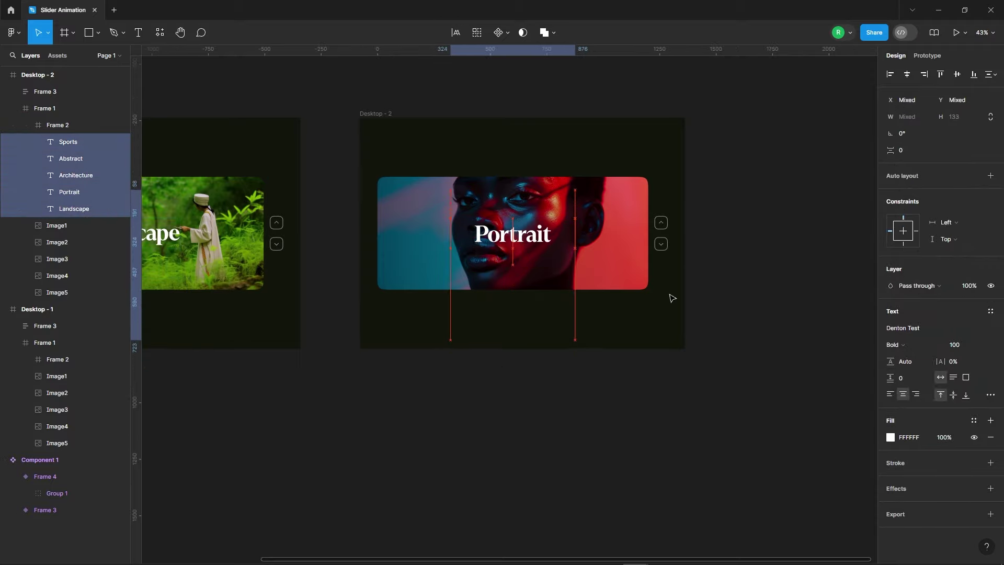
key(shift+2)
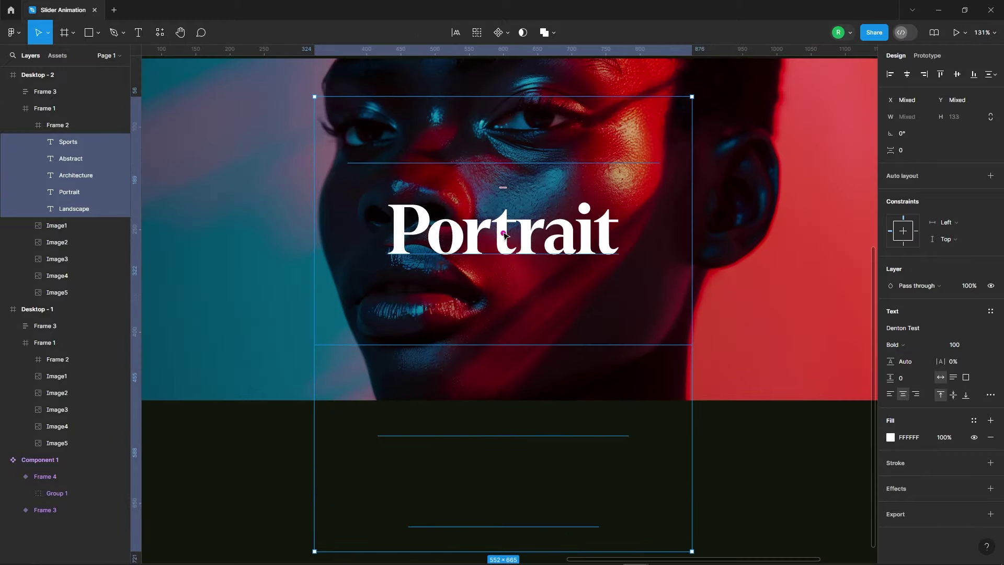
scroll(457, 221, down, 5)
click(755, 217)
- Fill Desktop - 2's background with dark red 1A1010 sampled from the portrait
click(599, 260)
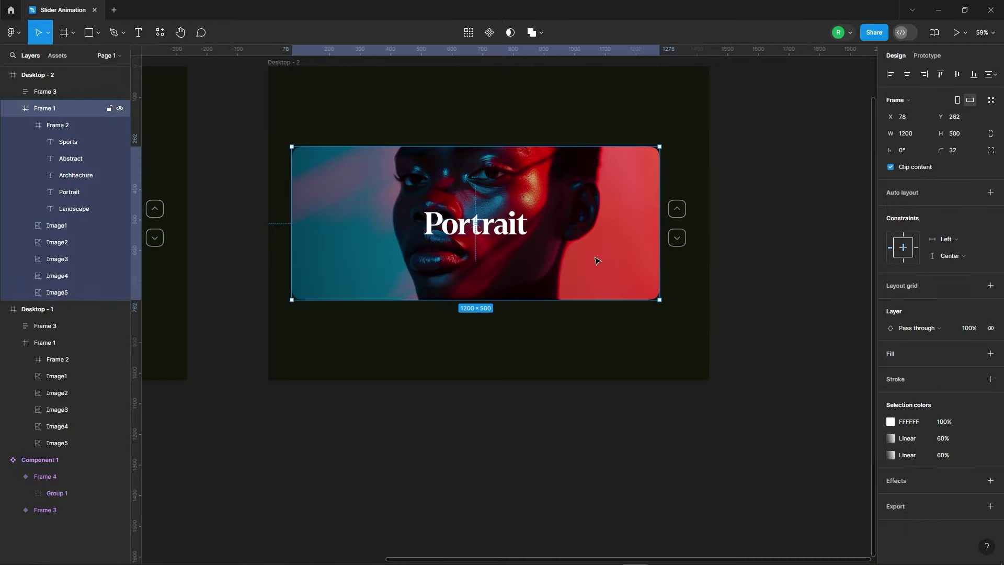
scroll(309, 287, down, 2)
scroll(298, 251, down, 3)
click(286, 226)
key(shift+2)
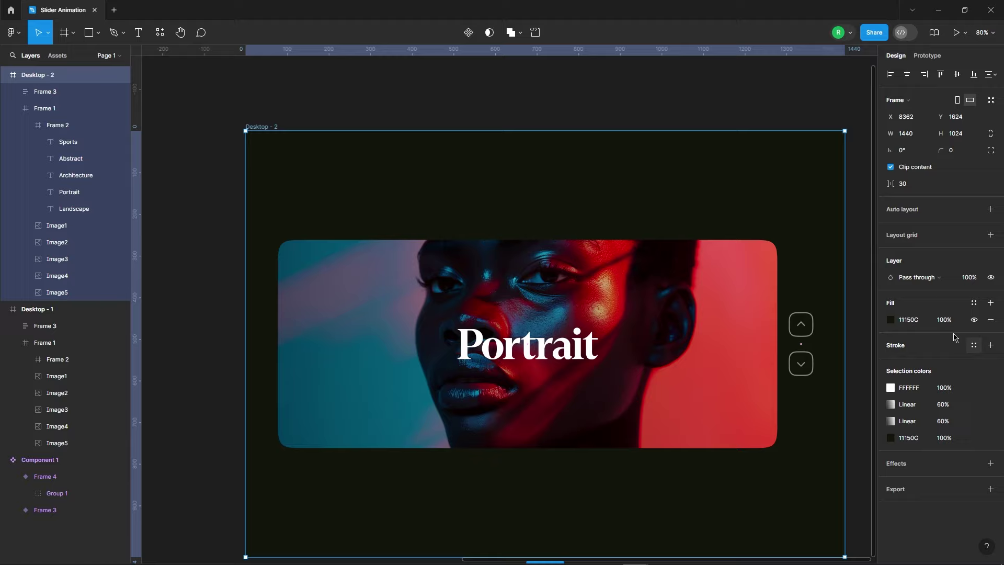
click(890, 319)
click(768, 439)
click(627, 246)
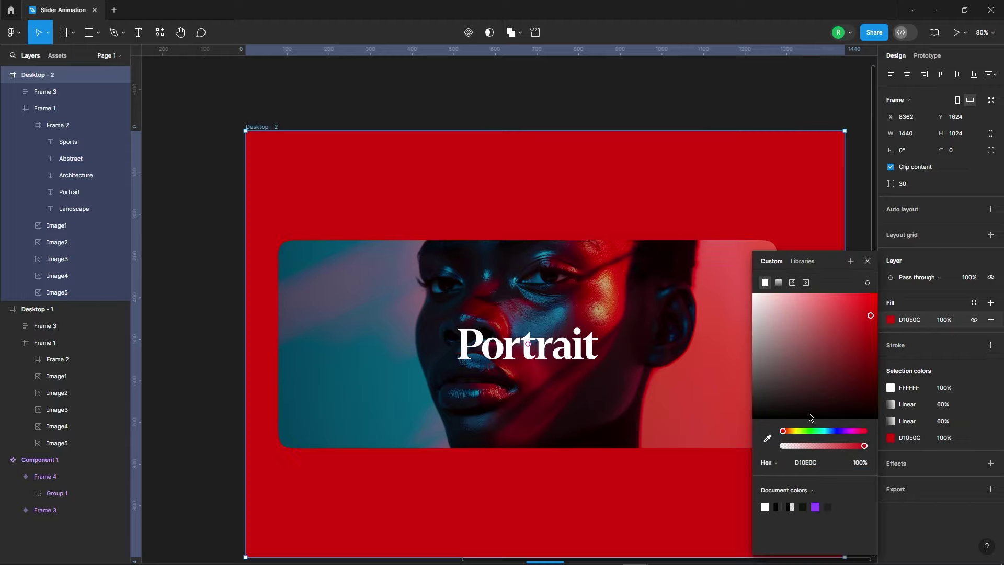
click(794, 407)
ctrl+scroll(328, 176, down, 3)
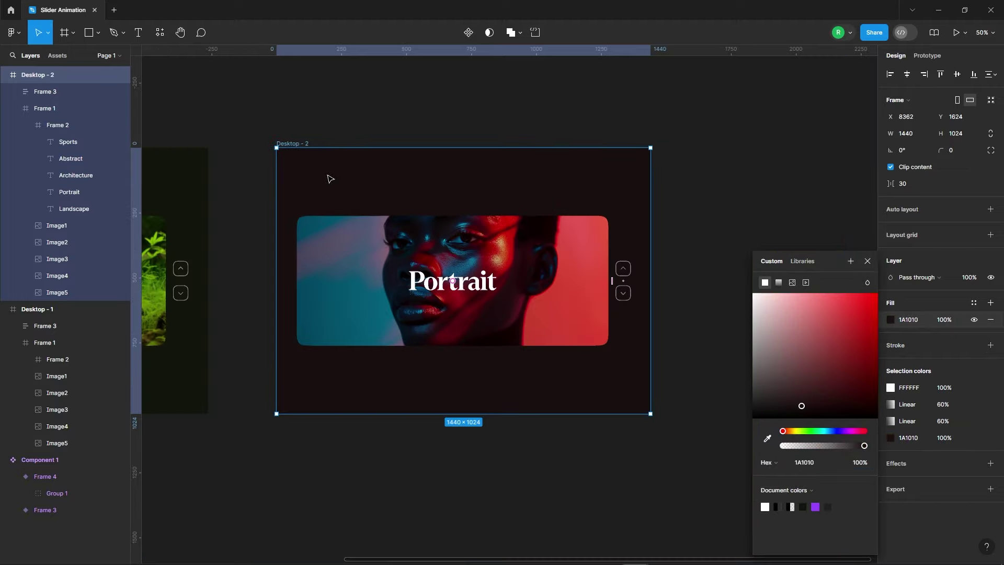
click(868, 260)
key(Escape)
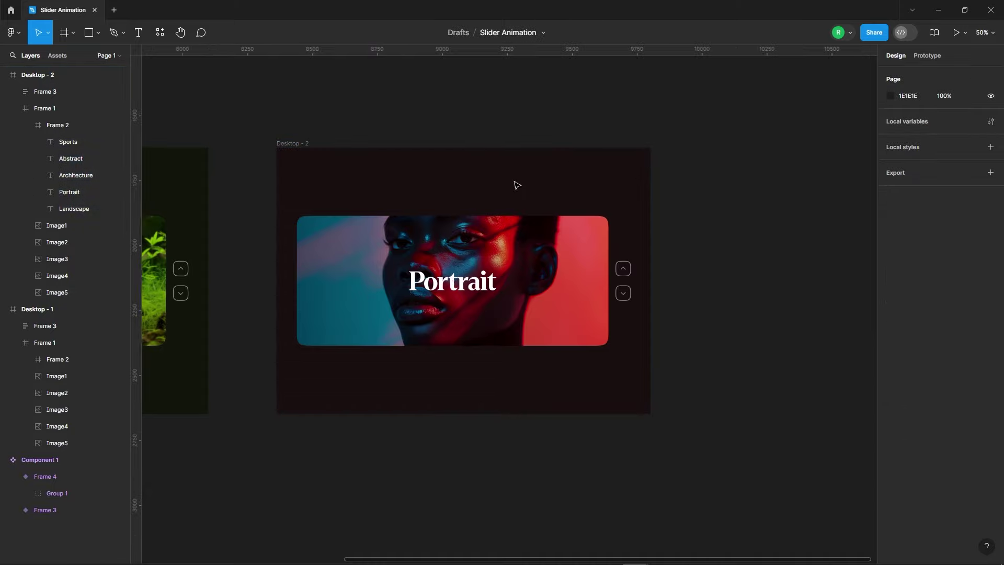
click(291, 143)
- Duplicate Desktop - 2 as Desktop - 3 and shift Image2/Image3 so the green image fills the card
ctrl+scroll(302, 152, down, 4)
alt+drag(301, 151, 489, 152)
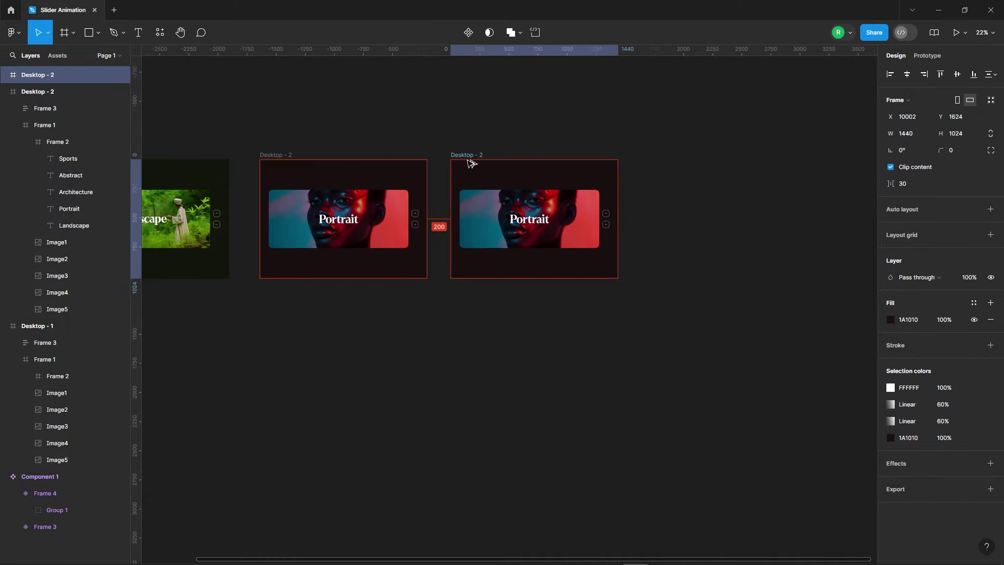
ctrl+scroll(522, 162, up, 3)
click(575, 276)
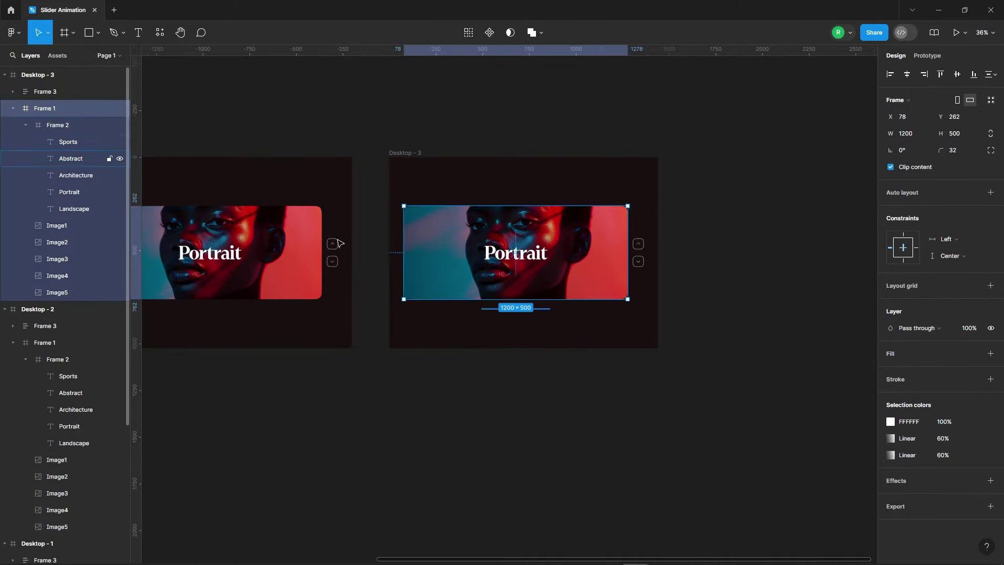
click(72, 246)
shift+click(73, 260)
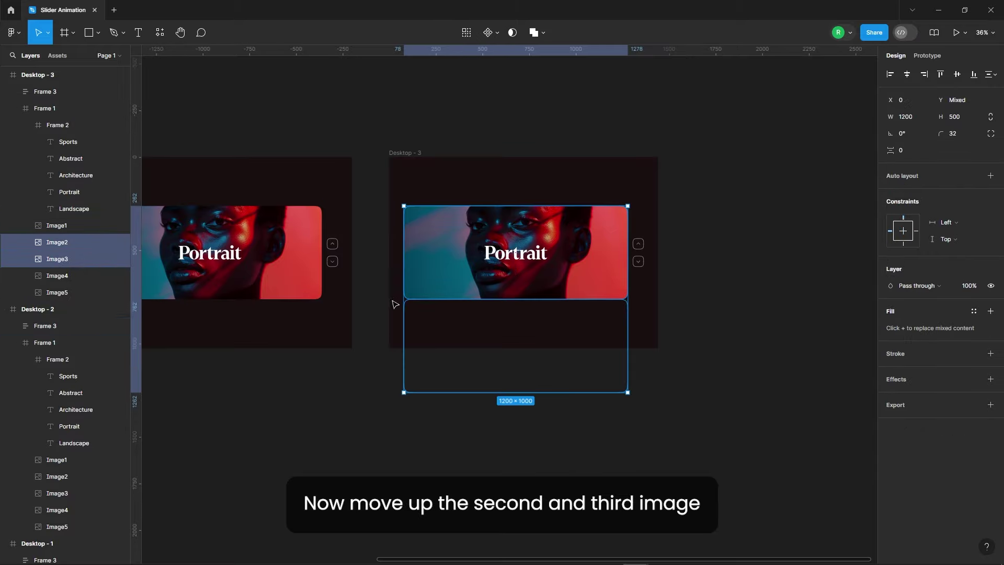
key(shift+Up)
key(shift+Up)
key(shift+Up)
key(shift+Up)
key(shift+Up)
key(shift+Up)
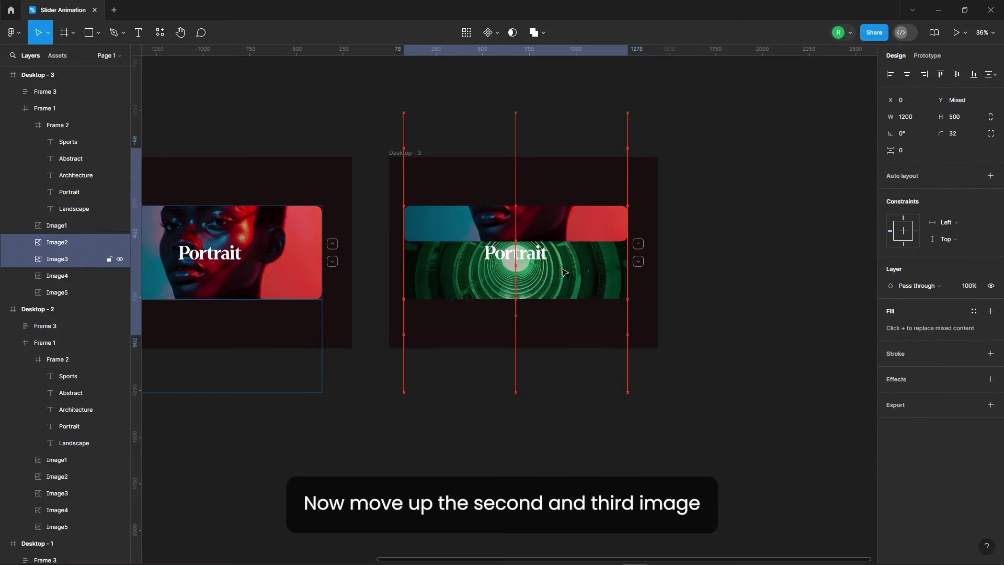
key(shift+Up)
key(shift+Up)
key(shift+Up)
key(shift+Down)
key(shift+Down)
key(shift+Down)
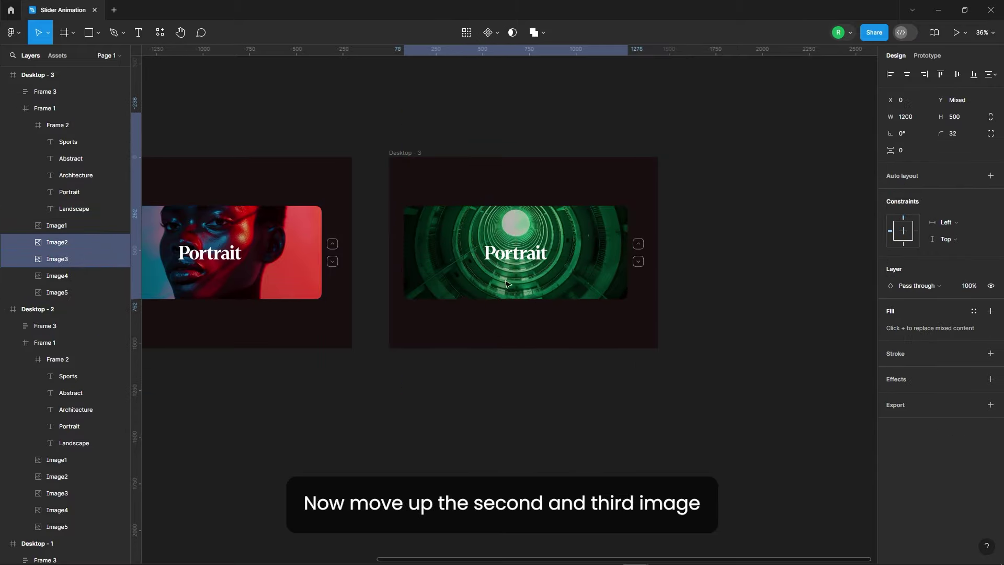
- Shift the five title layers up so the Architecture title shows
click(58, 125)
click(69, 192)
click(68, 142)
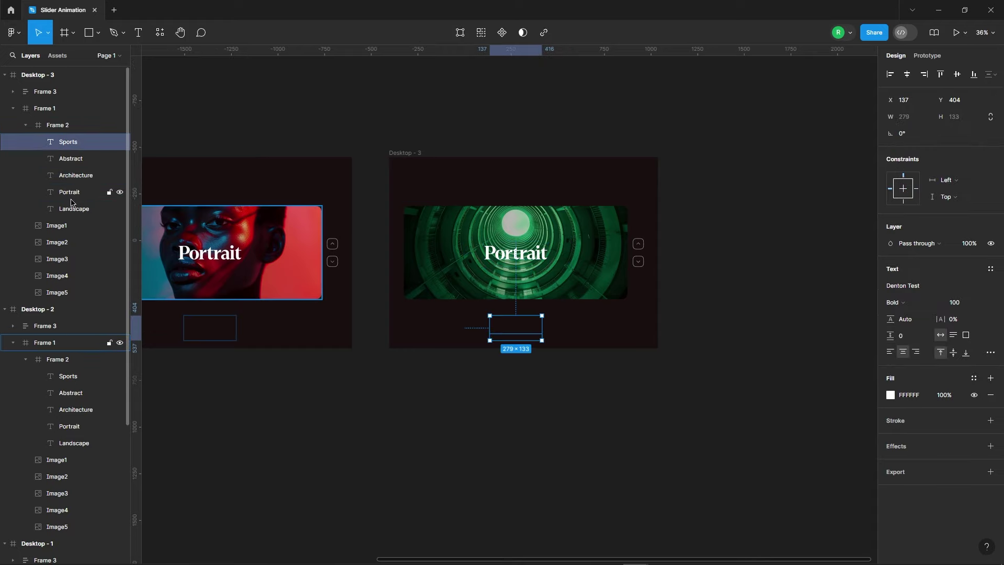
shift+click(72, 205)
scroll(574, 266, up, 3)
key(shift+Up)
key(shift+Up)
key(shift+Up)
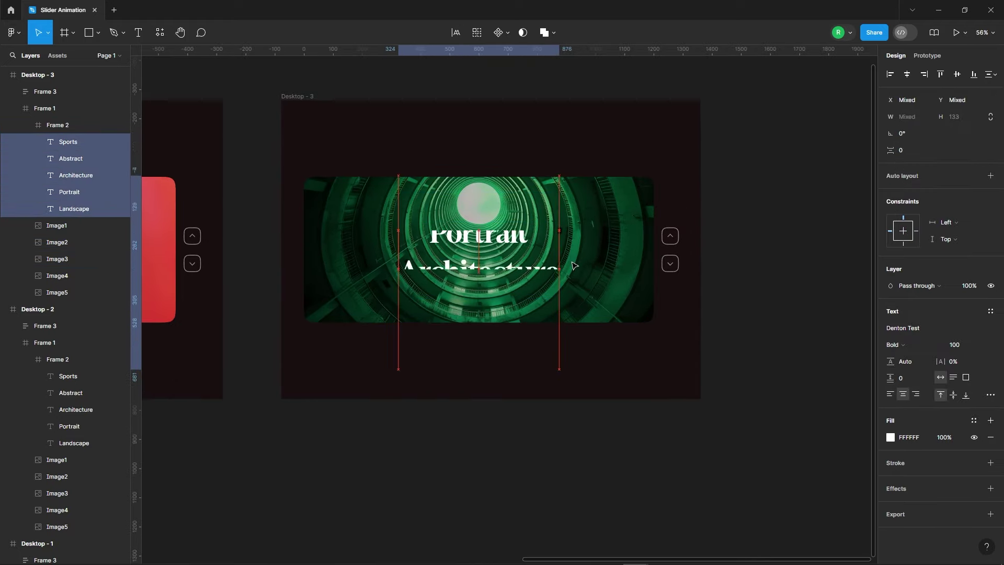
key(shift+Up)
key(shift+Up)
key(shift+Up)
key(shift+Up)
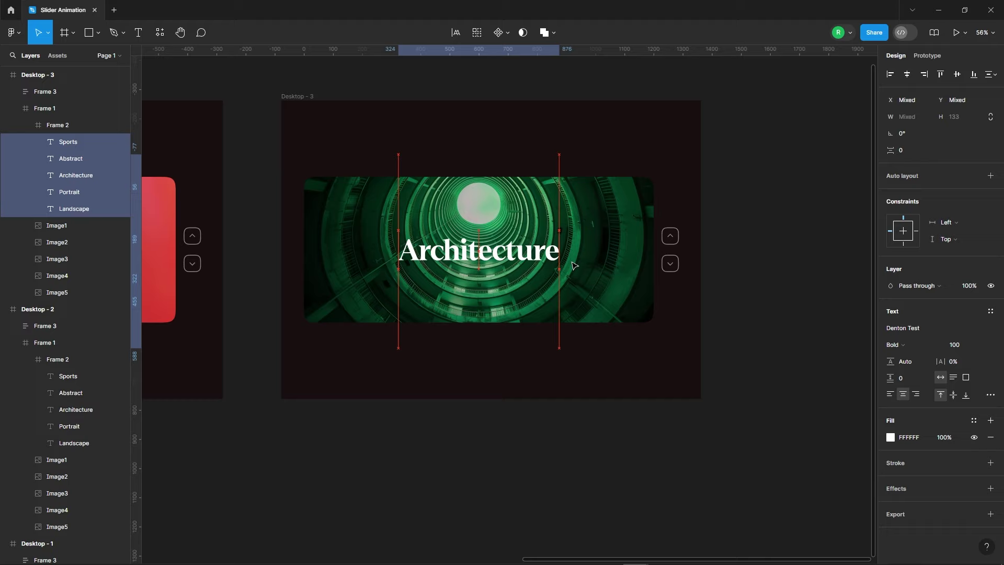
click(780, 283)
- Tint Desktop - 3's background dark green sampled from the green image
click(686, 267)
scroll(712, 332, up, 3)
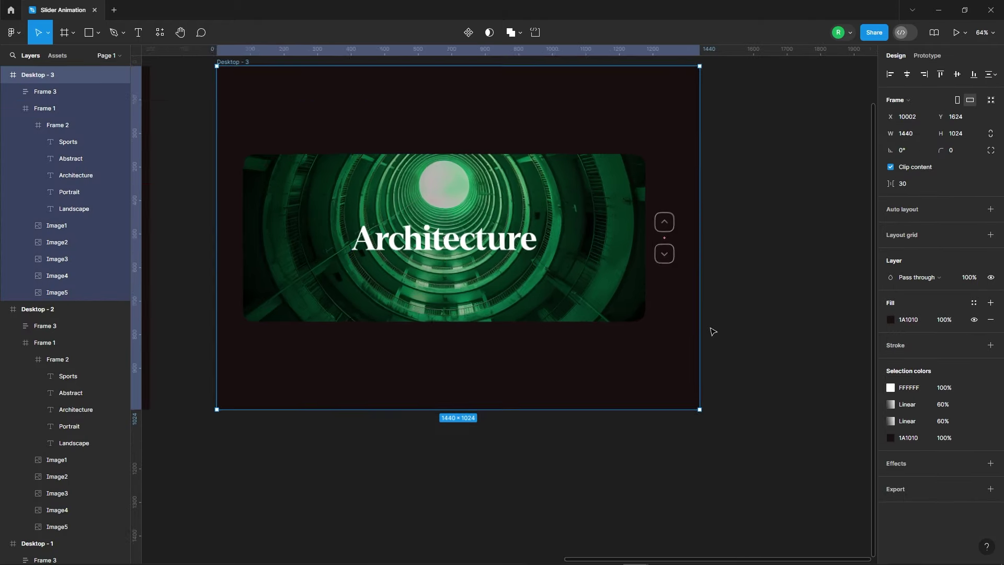
click(890, 320)
click(767, 438)
click(806, 422)
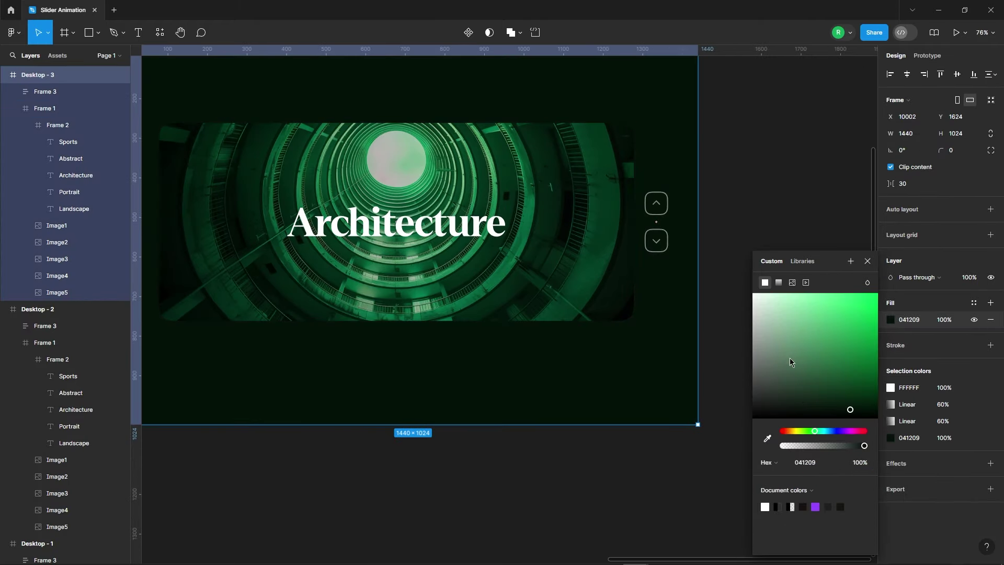
click(844, 409)
click(843, 410)
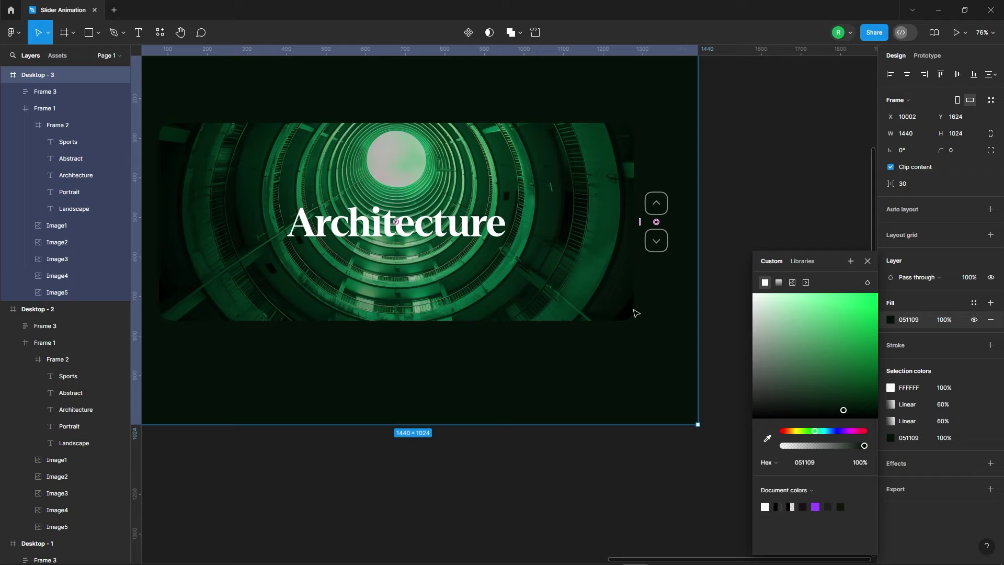
click(865, 261)
- Compare with Desktop - 2's red shade, then darken Desktop - 3's green to 051109
scroll(717, 294, down, 5)
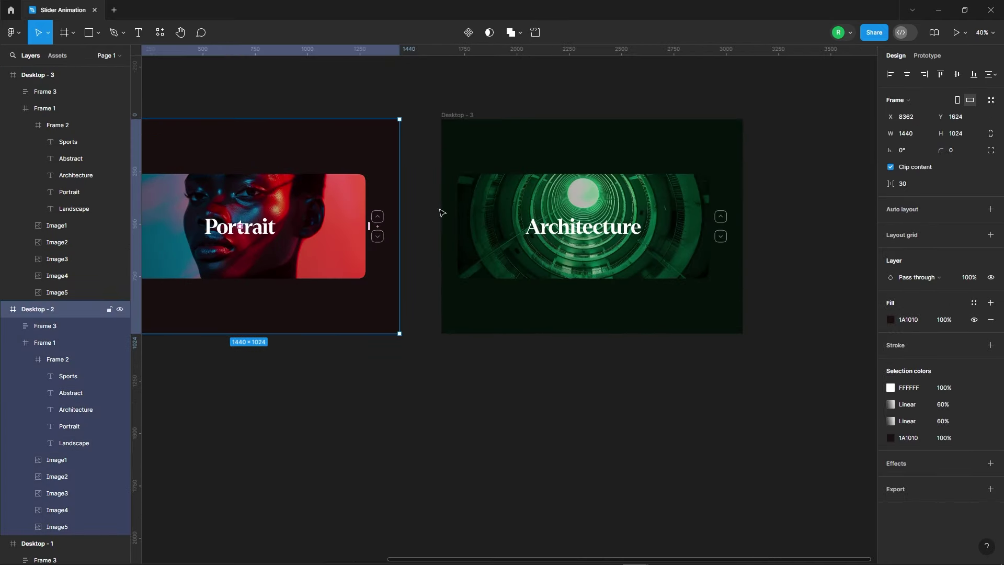
click(891, 319)
click(801, 404)
click(867, 261)
click(694, 159)
click(891, 320)
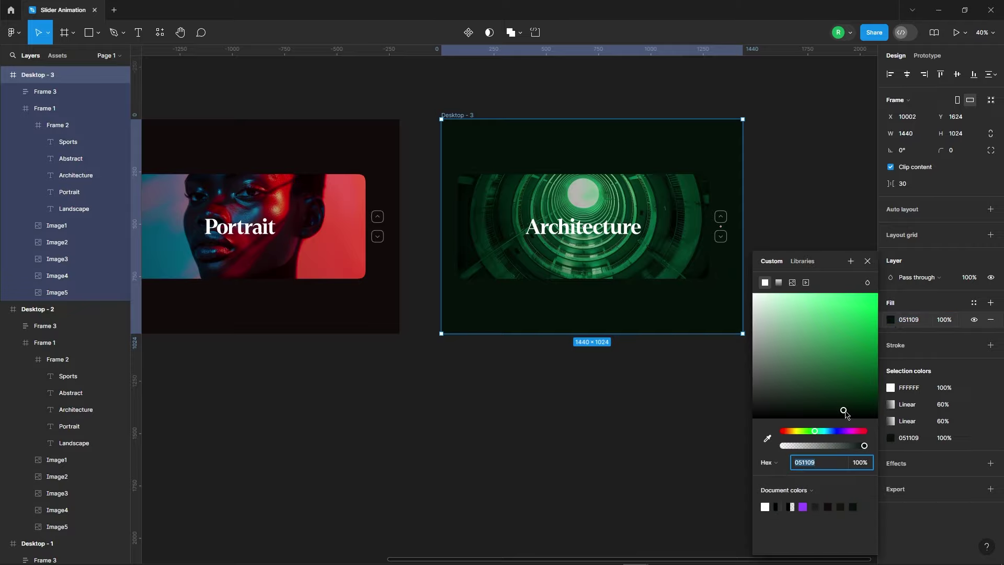
drag(845, 412, 847, 415)
click(868, 261)
click(833, 221)
scroll(575, 204, down, 3)
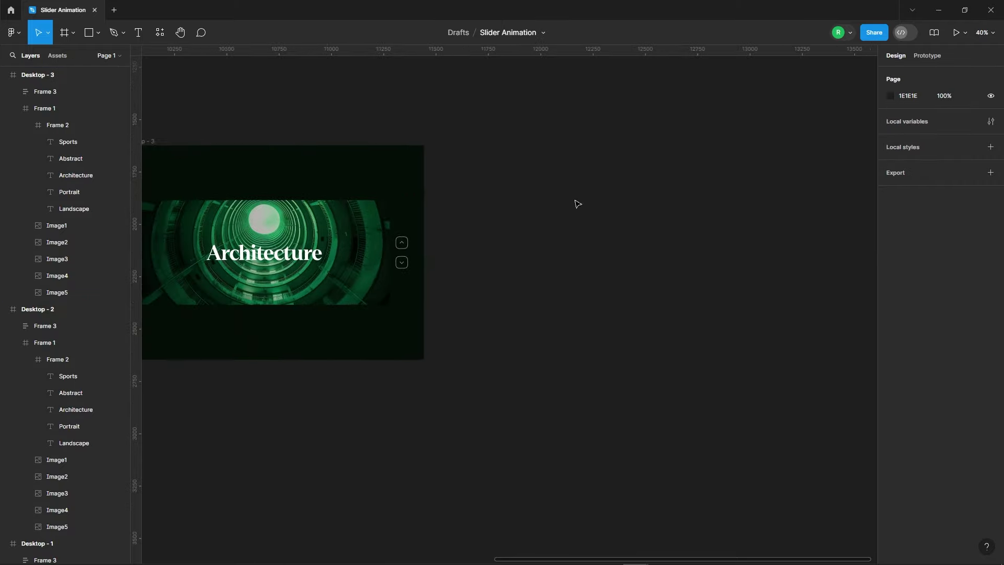
- Duplicate Desktop - 3 as Desktop - 4 and move Image3/Image4 up to show the orange image
click(269, 149)
drag(269, 149, 510, 161)
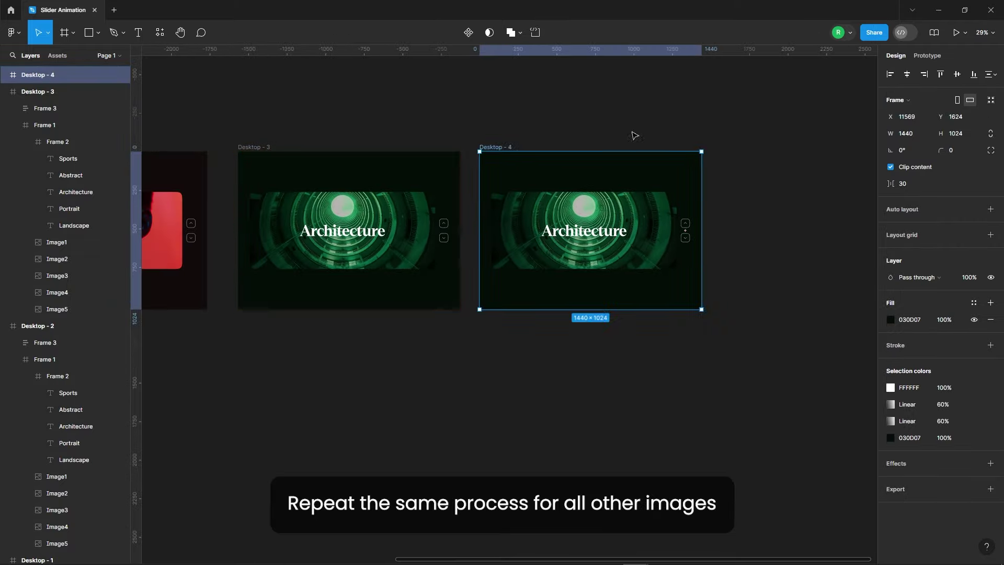
scroll(601, 136, up, 3)
click(599, 251)
click(56, 259)
shift+click(57, 275)
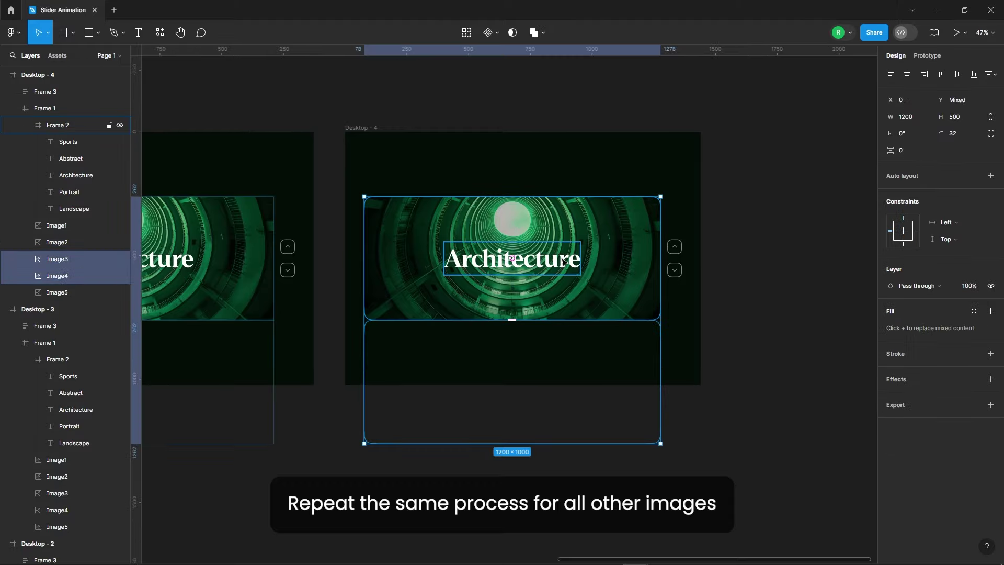
drag(564, 381, 564, 202)
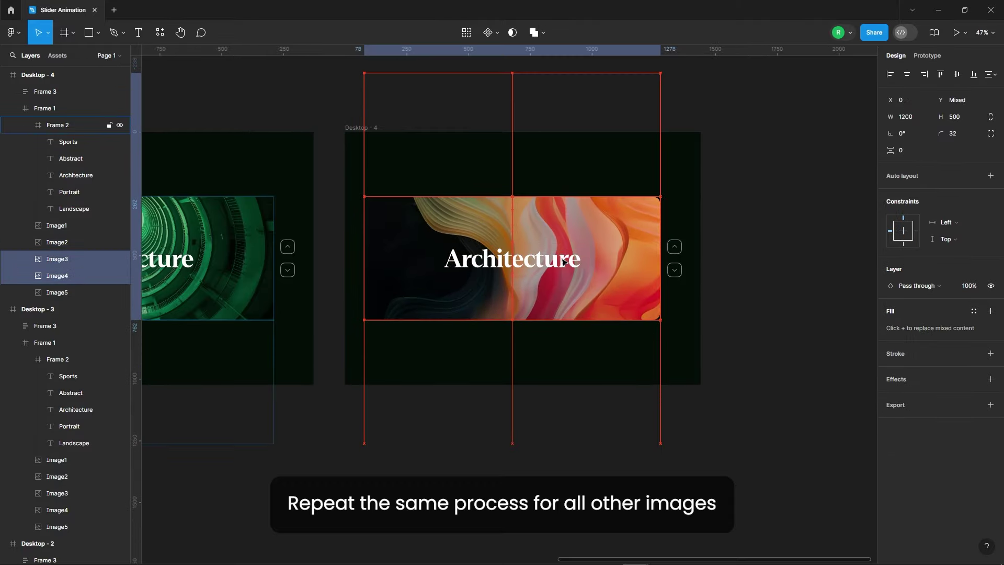
- Set Desktop - 4's background to dark brown 16110D sampled from the orange image
click(630, 184)
scroll(647, 195, up, 3)
click(891, 319)
click(767, 438)
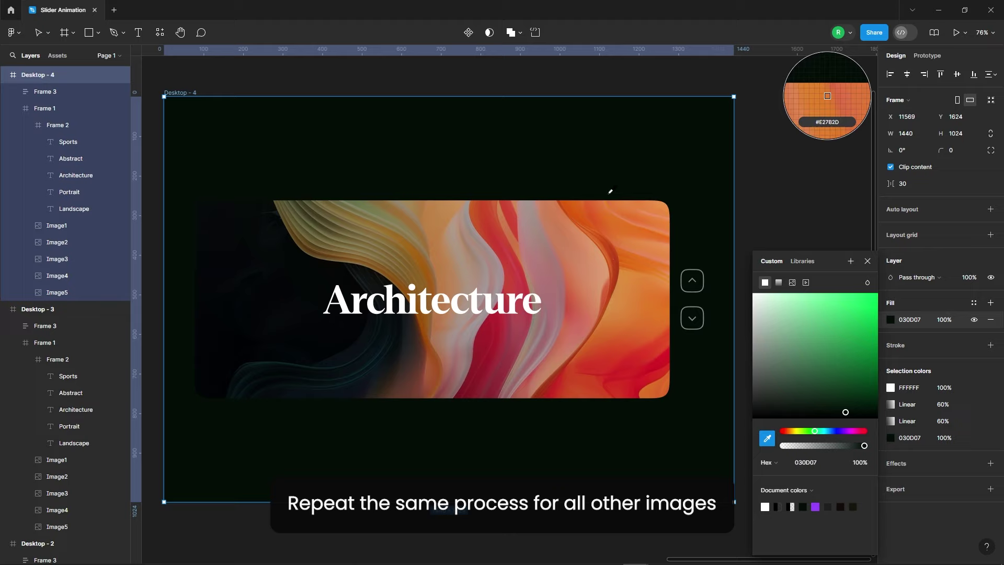
click(627, 235)
click(805, 407)
click(867, 261)
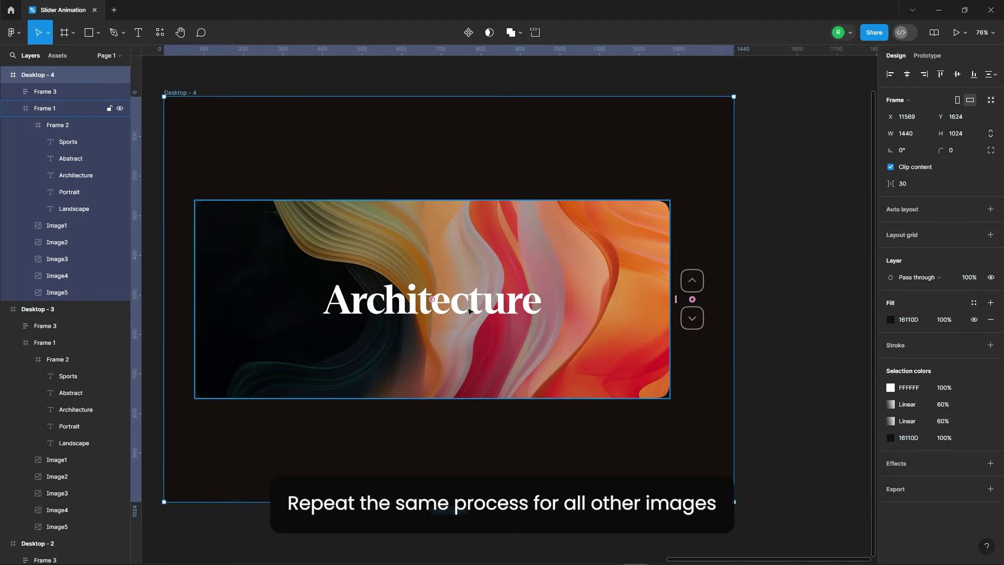
- Shift the title layers so Abstract shows, then duplicate Desktop - 4 as Desktop - 5
click(68, 142)
shift+click(74, 209)
key(alt+v)
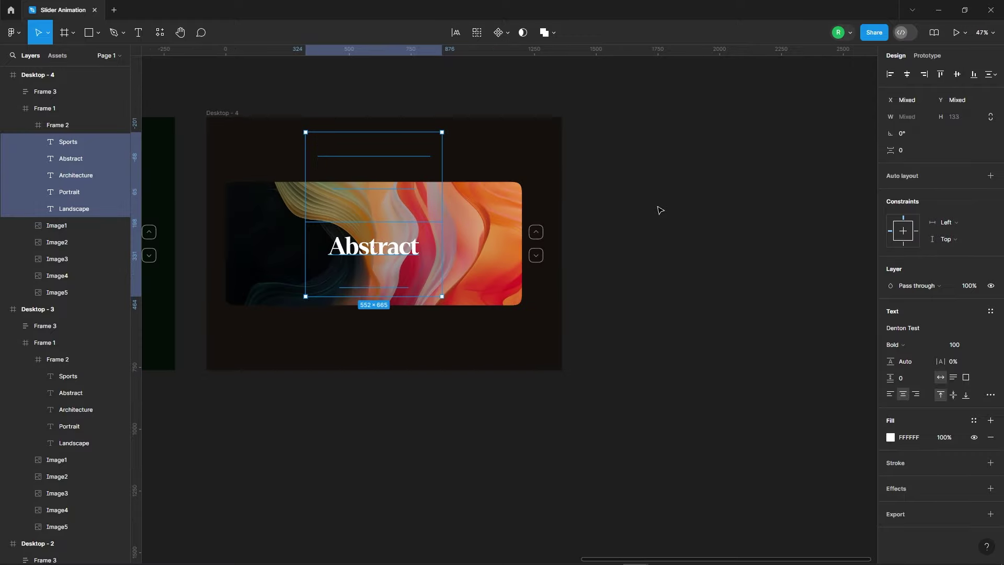
scroll(657, 208, down, 5)
key(ctrl+d)
- In Desktop - 5, shift Image4/Image5 and the titles so the hockey Sports card shows
key(shift+2)
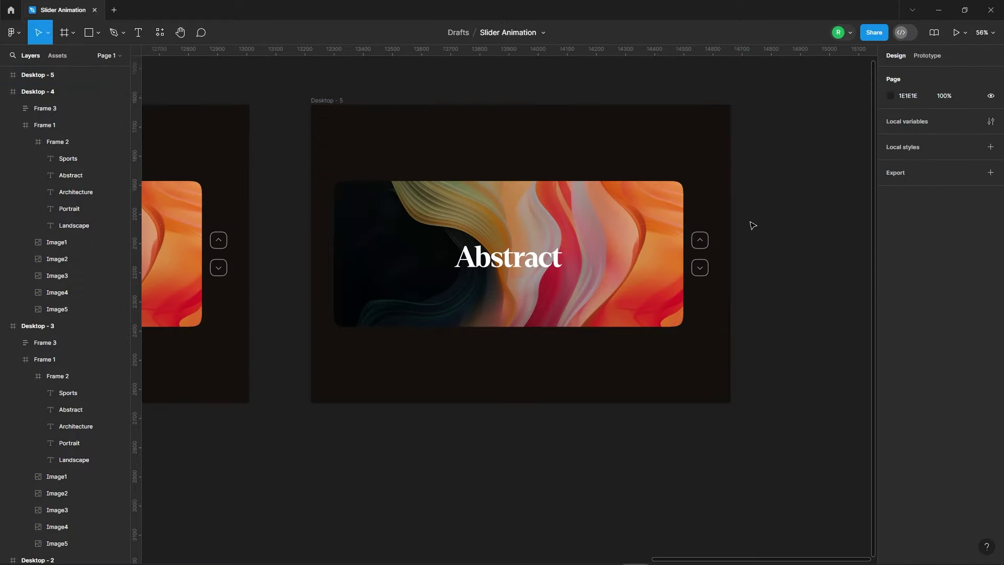
click(52, 108)
click(57, 275)
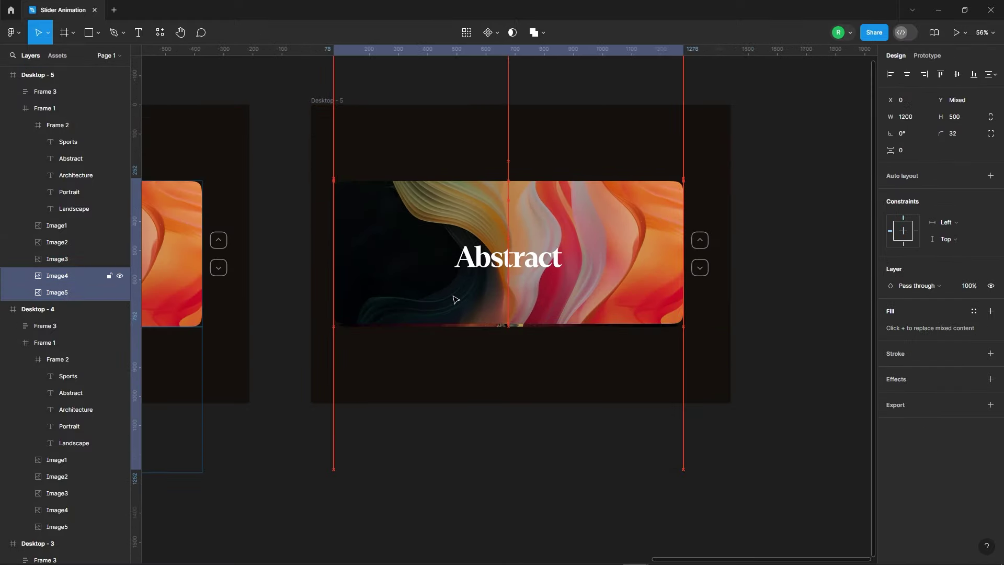
key(shift+Up)
key(shift+Up)
key(shift+Up)
key(shift+Up)
key(shift+Up)
key(shift+Up)
key(shift+Up)
key(shift+Up)
key(shift+Up)
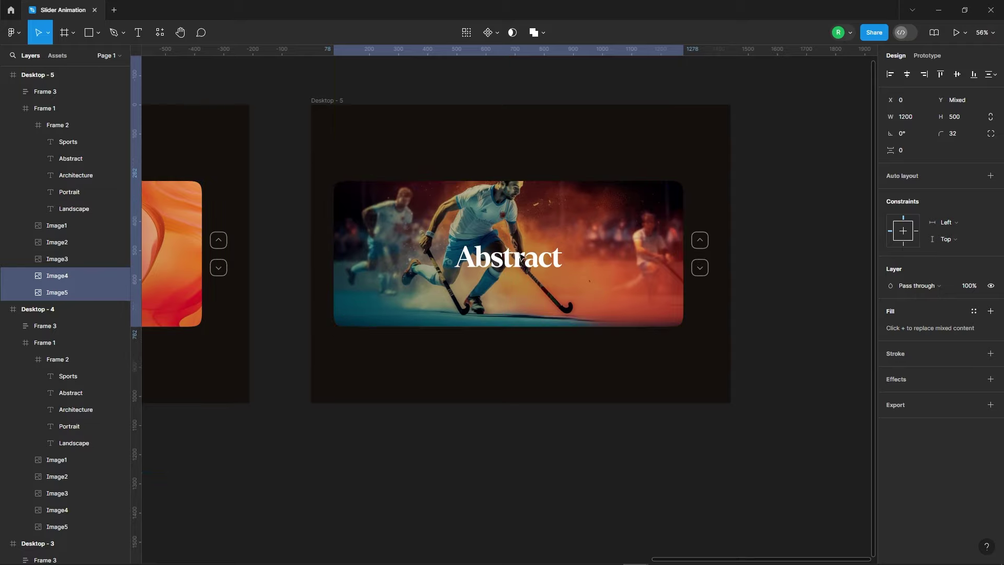
click(559, 266)
click(68, 142)
shift+click(74, 209)
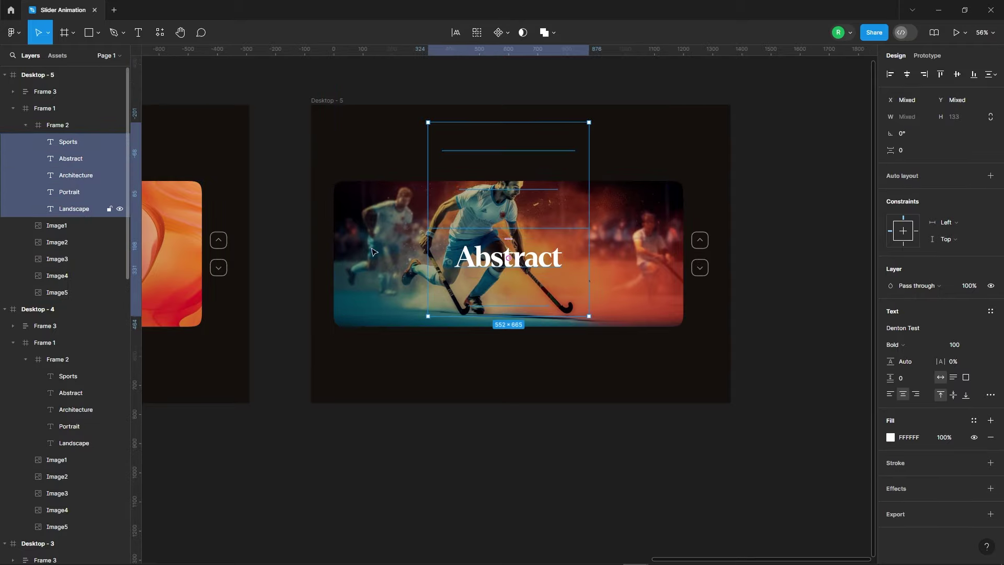
key(shift+Down)
key(shift+Down)
key(shift+Down)
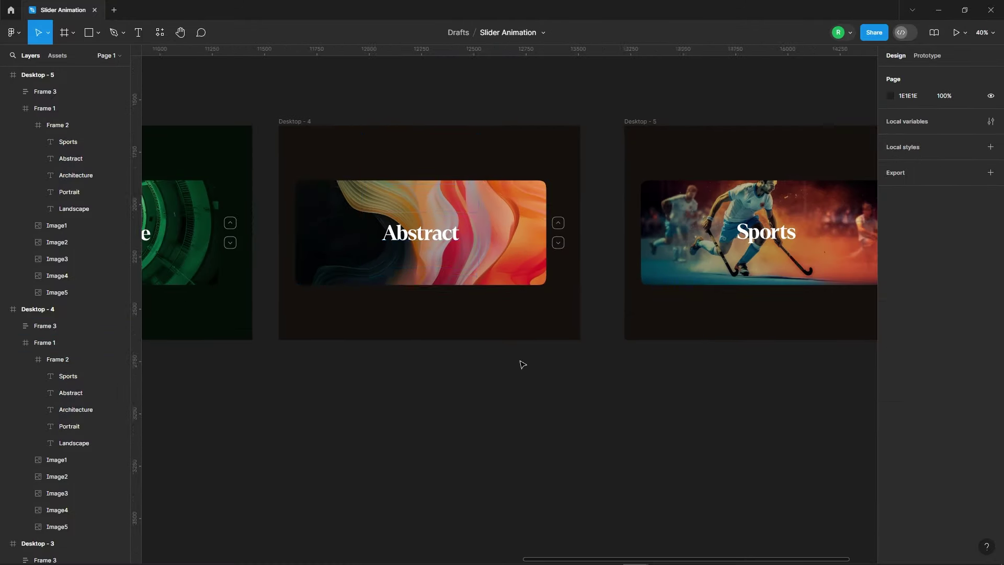
- Set Desktop - 5's background to dark maroon 12090A with the eyedropper
click(217, 95)
click(891, 319)
click(767, 438)
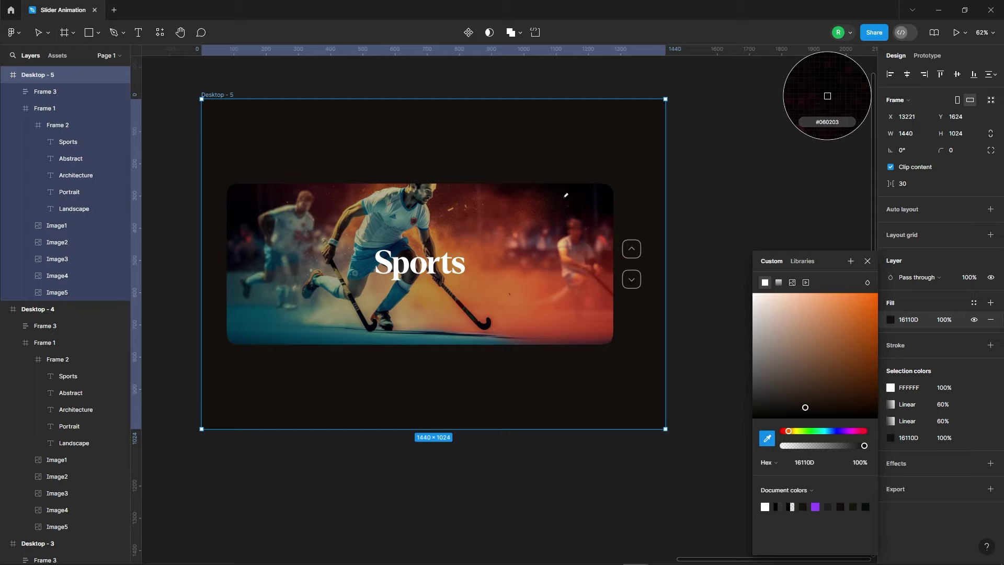
click(566, 195)
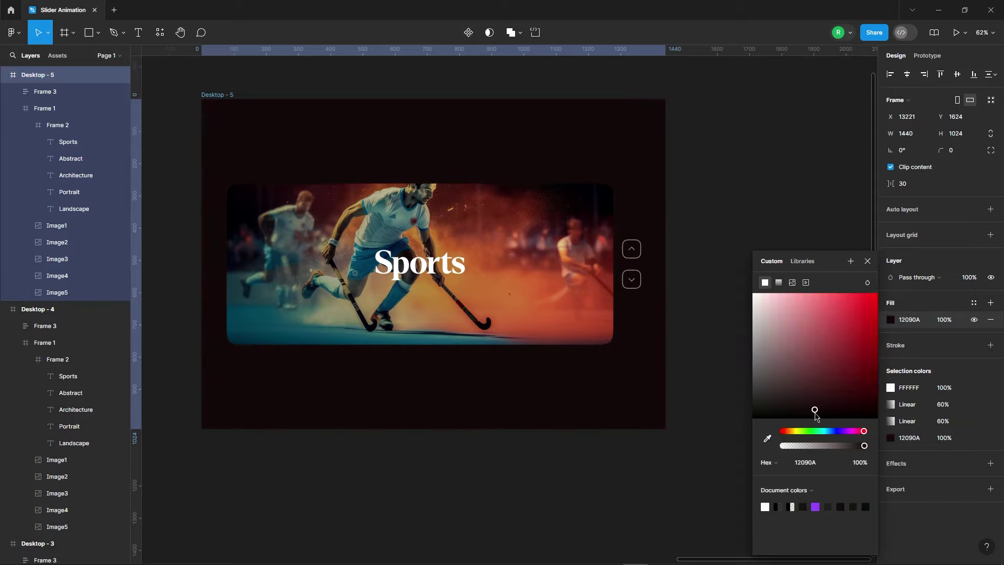
key(Escape)
key(Escape)
ctrl+scroll(780, 162, down, 5)
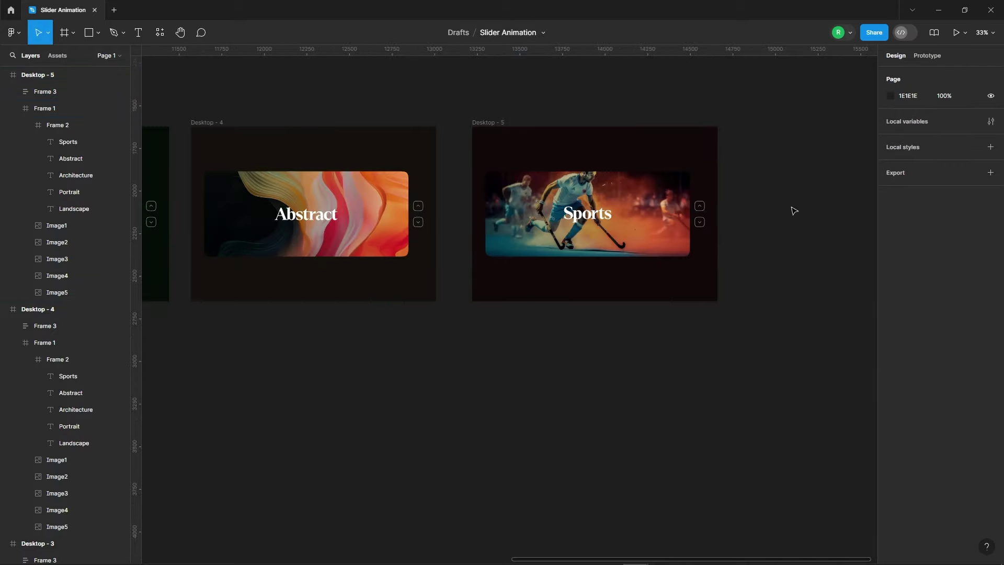
ctrl+scroll(769, 157, down, 4)
ctrl+scroll(769, 157, down, 3)
ctrl+scroll(316, 141, up, 5)
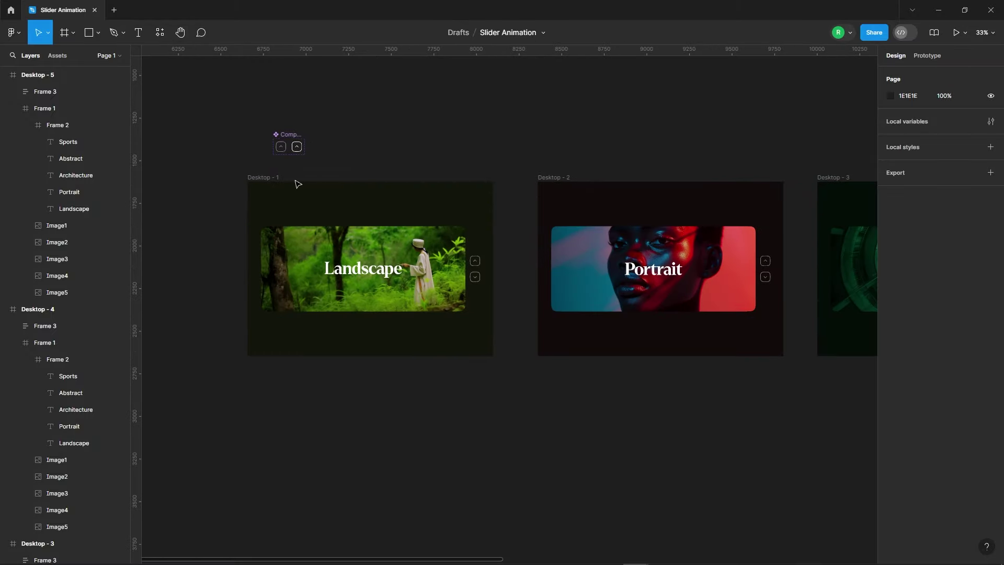
ctrl+scroll(475, 265, up, 3)
- Link Desktop - 1's up arrow to Desktop - 2 with smart animate and custom 0.82, 0.01, 0.17, 1 easing
double_click(453, 257)
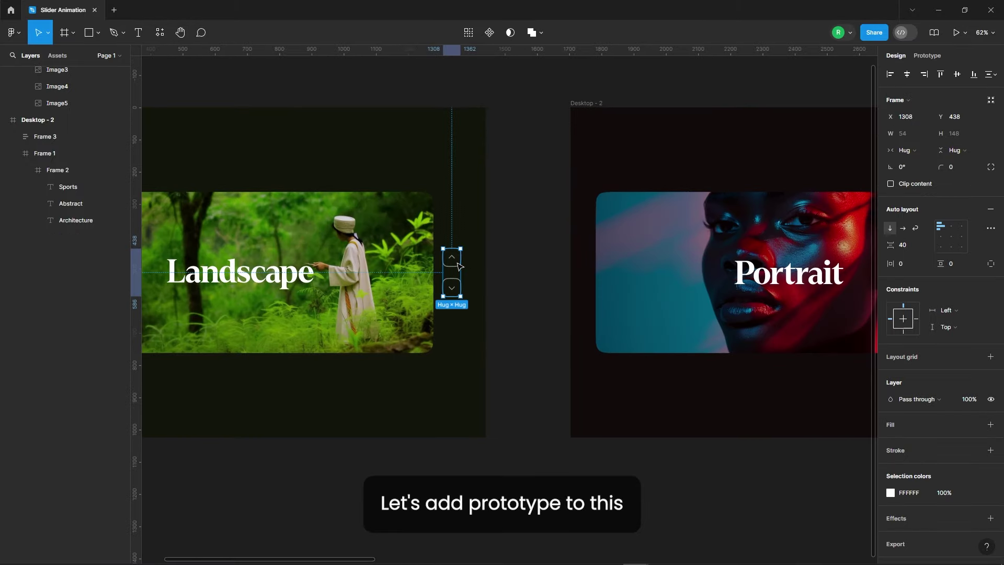
click(930, 55)
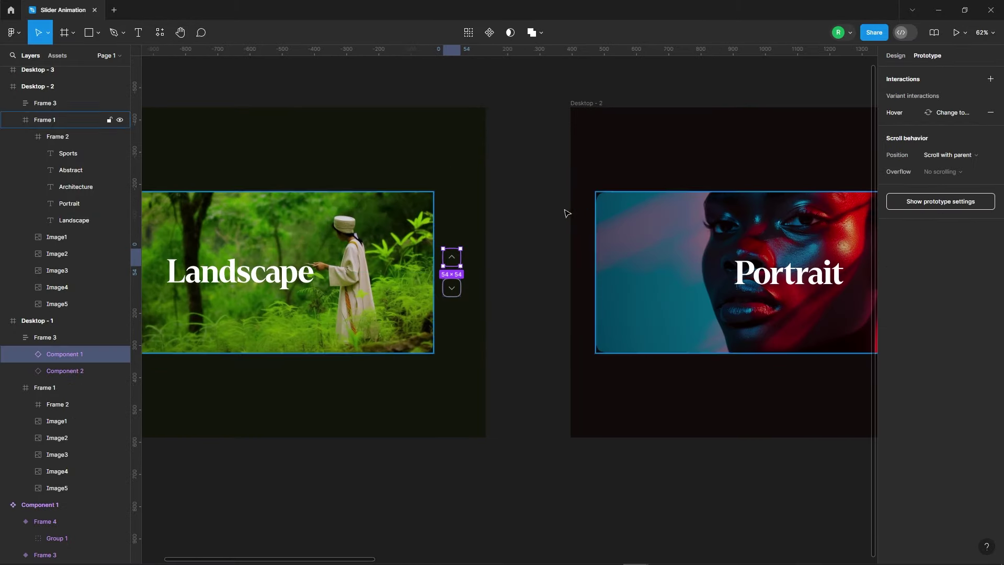
drag(461, 257, 639, 240)
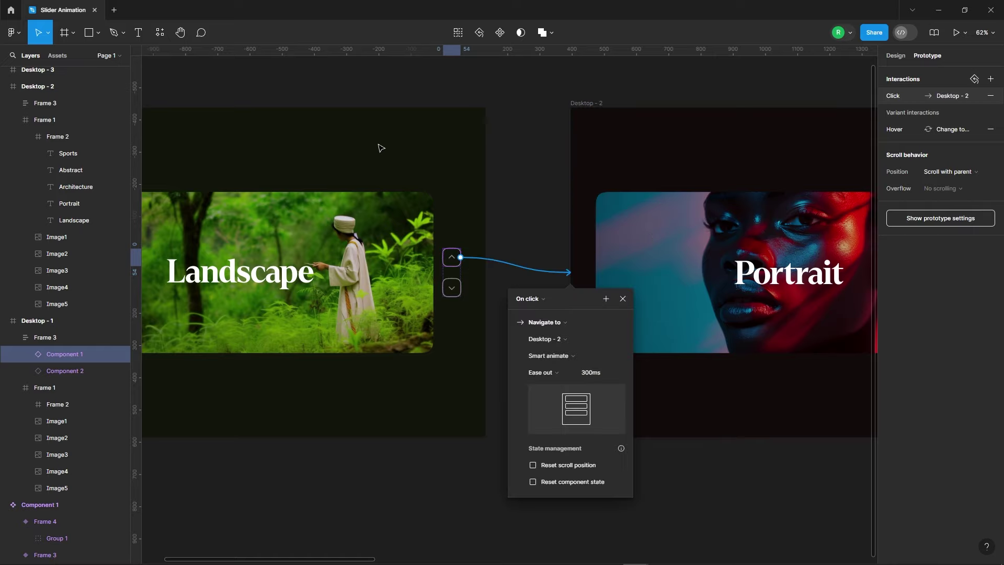
scroll(491, 152, down, 3)
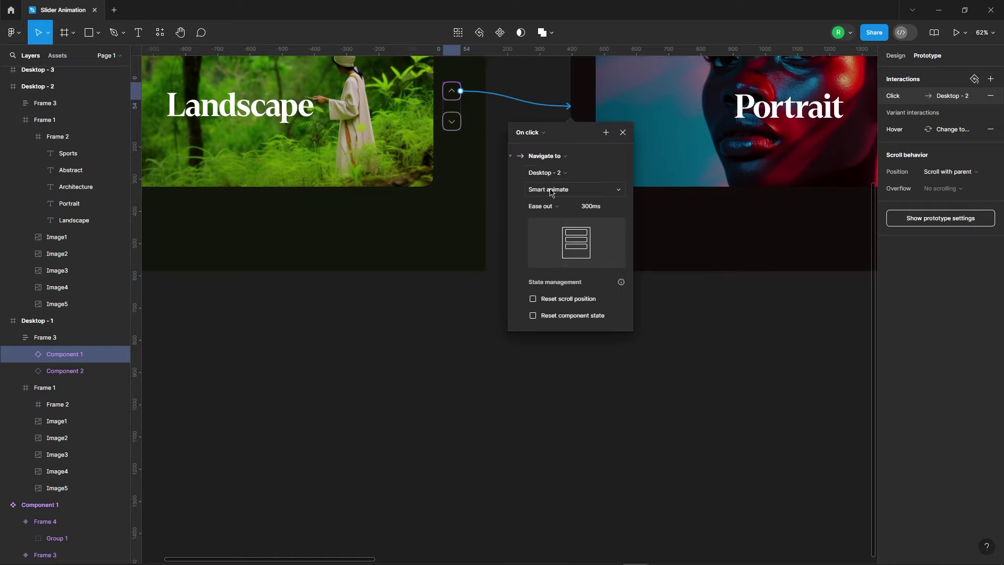
click(549, 209)
click(549, 272)
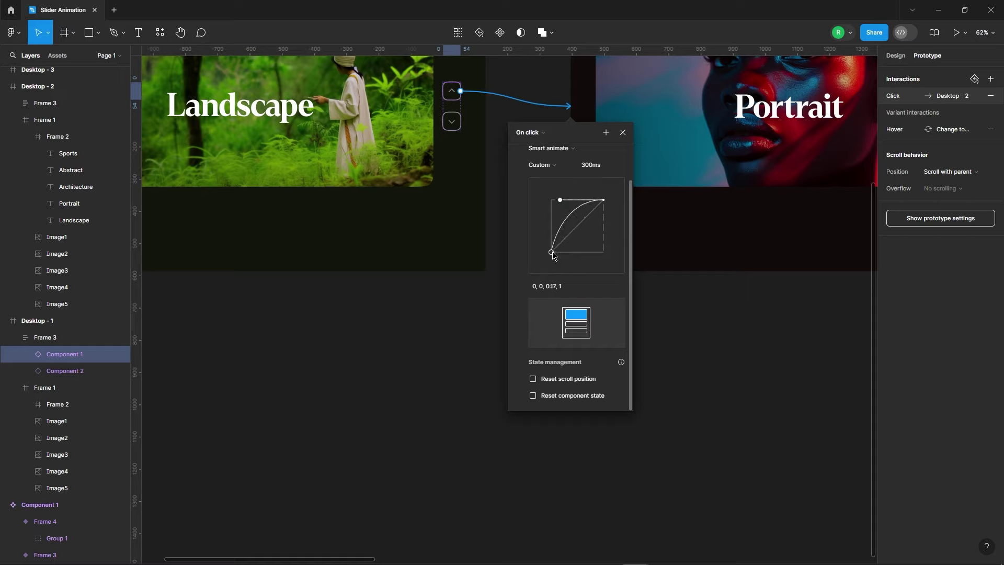
drag(551, 252, 596, 252)
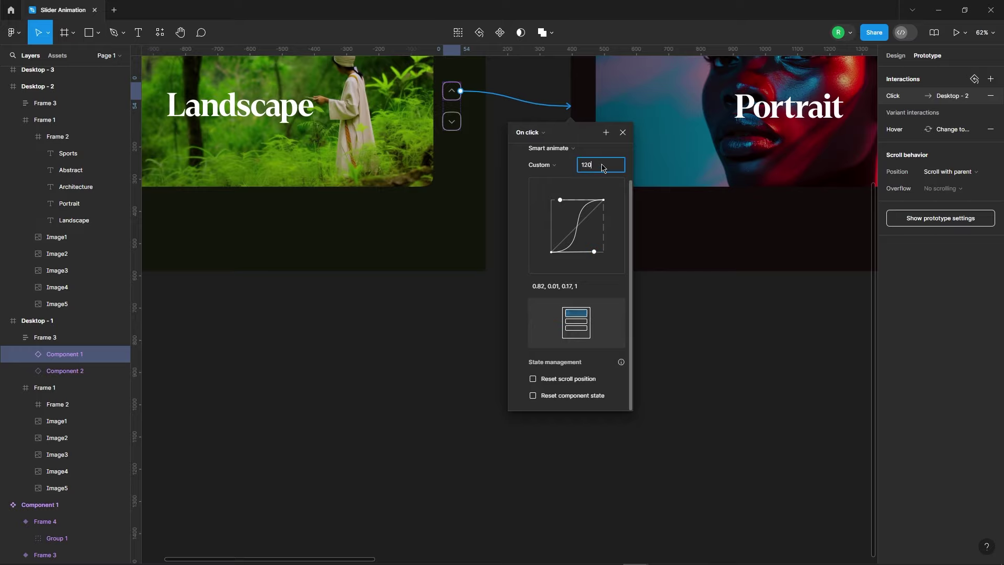
click(623, 132)
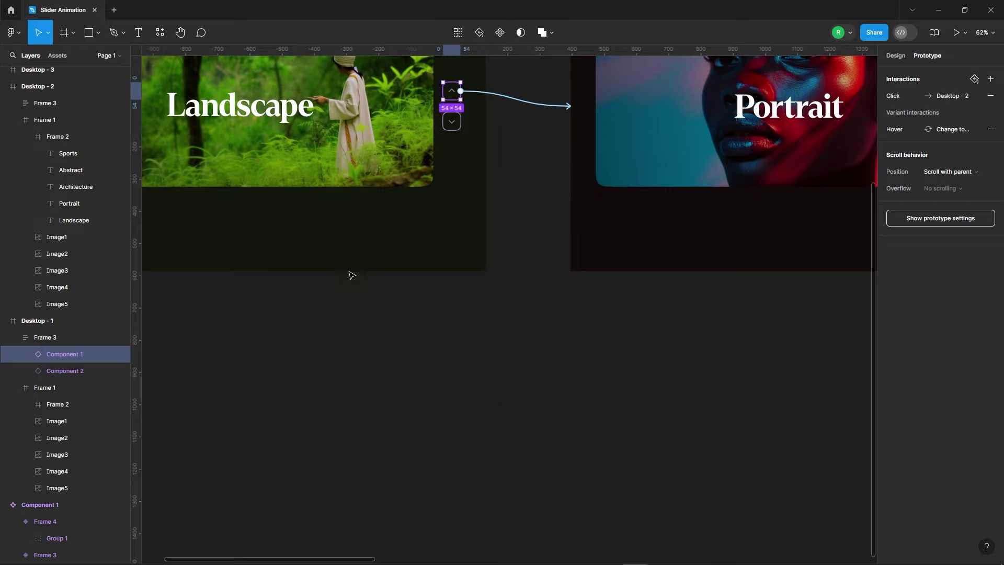
key(shift+1)
- Link the up arrows of Desktop - 2 and 3 to Desktop - 3 and 4 with Smart animate 1200ms
scroll(707, 178, up, 3)
click(561, 225)
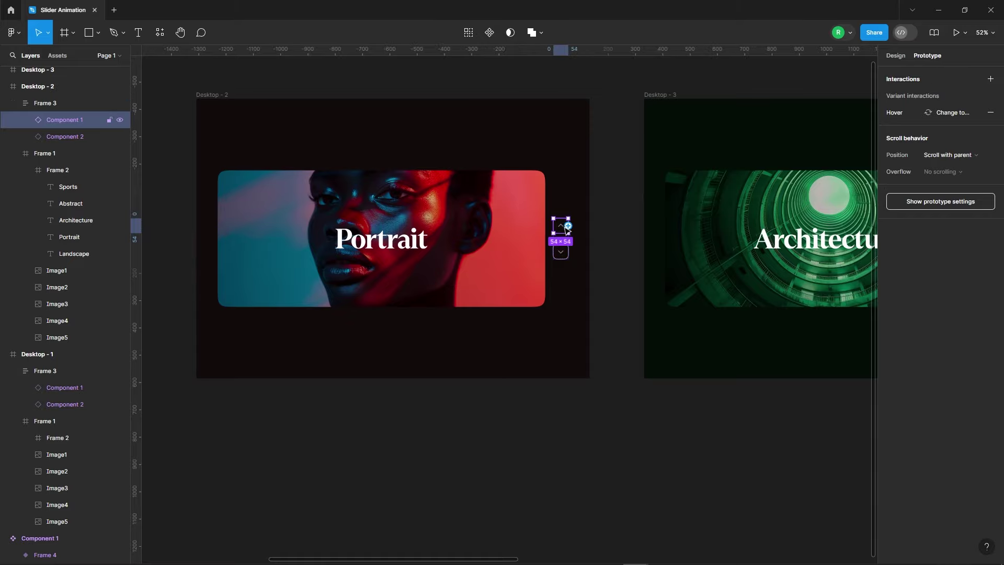
drag(568, 225, 703, 226)
key(shift+1)
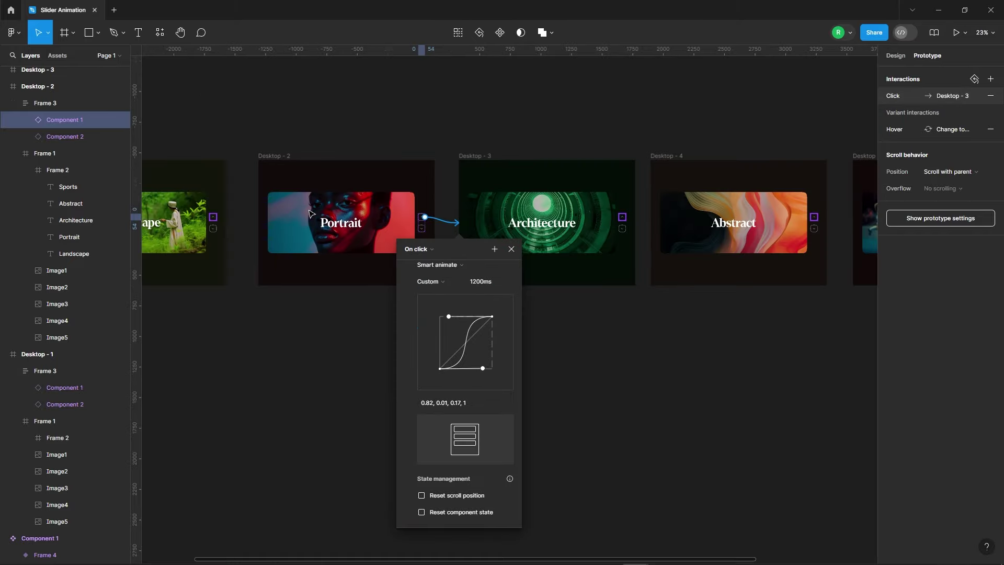
scroll(651, 204, up, 3)
click(598, 241)
drag(598, 233, 688, 227)
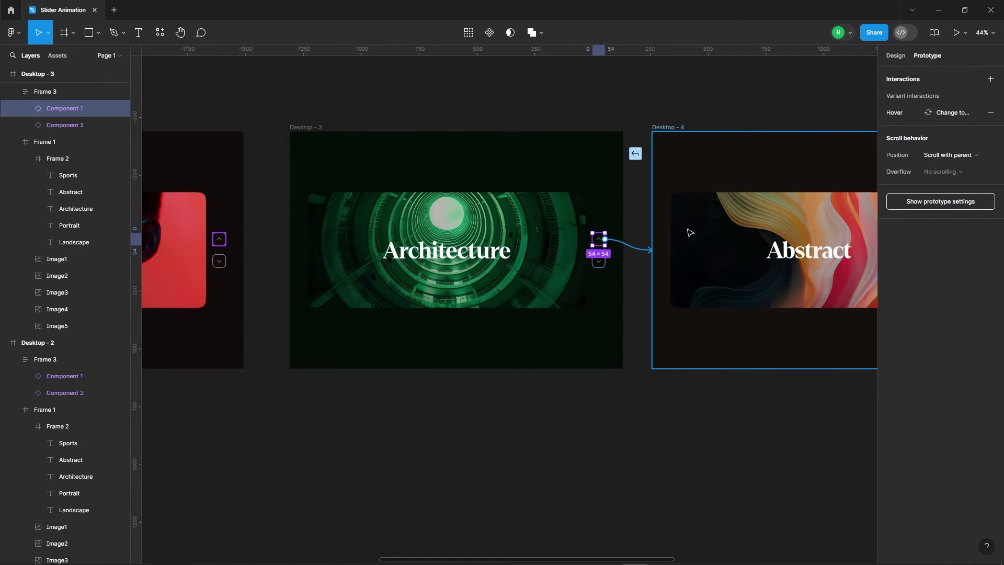
- Link Desktop - 4's up arrow to Desktop - 5, and Desktop - 5's back to Desktop - 1
scroll(523, 220, down, 2)
click(669, 205)
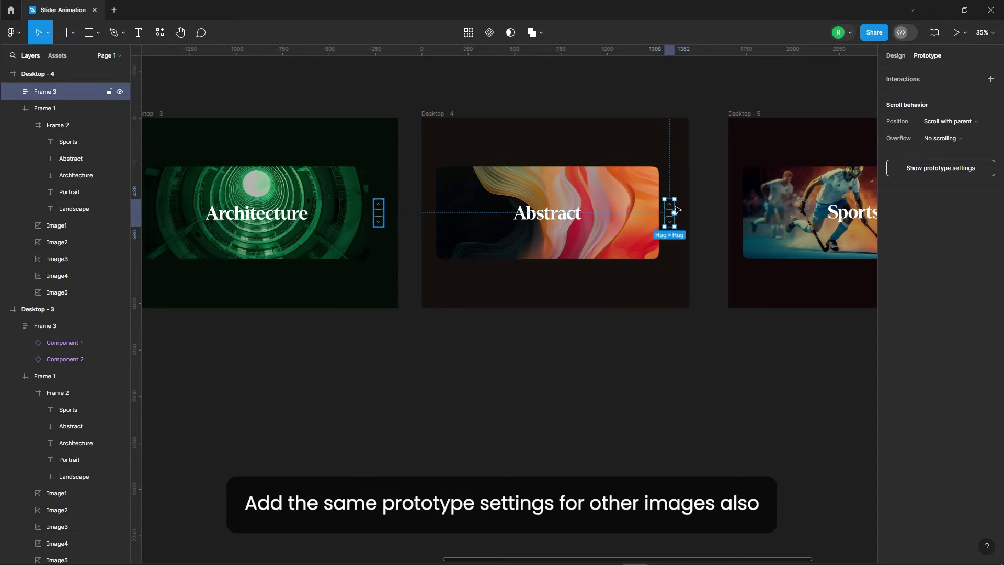
drag(675, 205, 732, 205)
scroll(758, 204, down, 2)
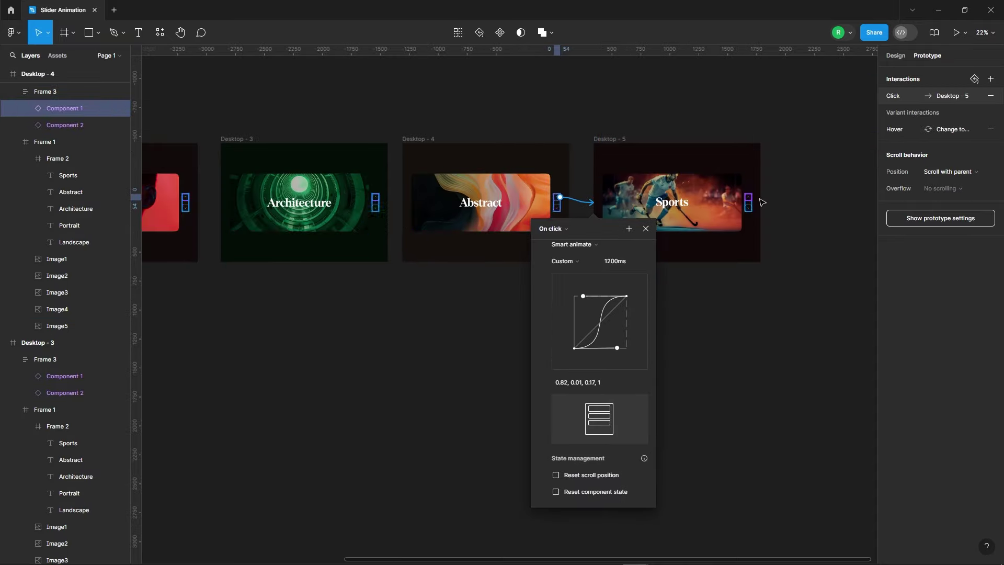
scroll(758, 204, up, 2)
click(748, 201)
scroll(753, 209, up, 3)
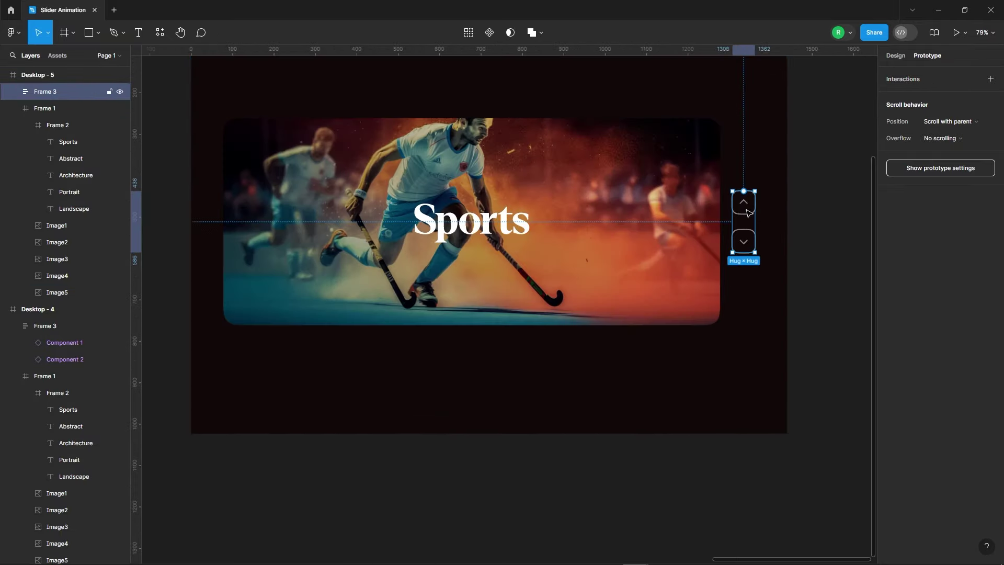
scroll(784, 199, down, 3)
scroll(792, 180, down, 2)
drag(792, 181, 327, 200)
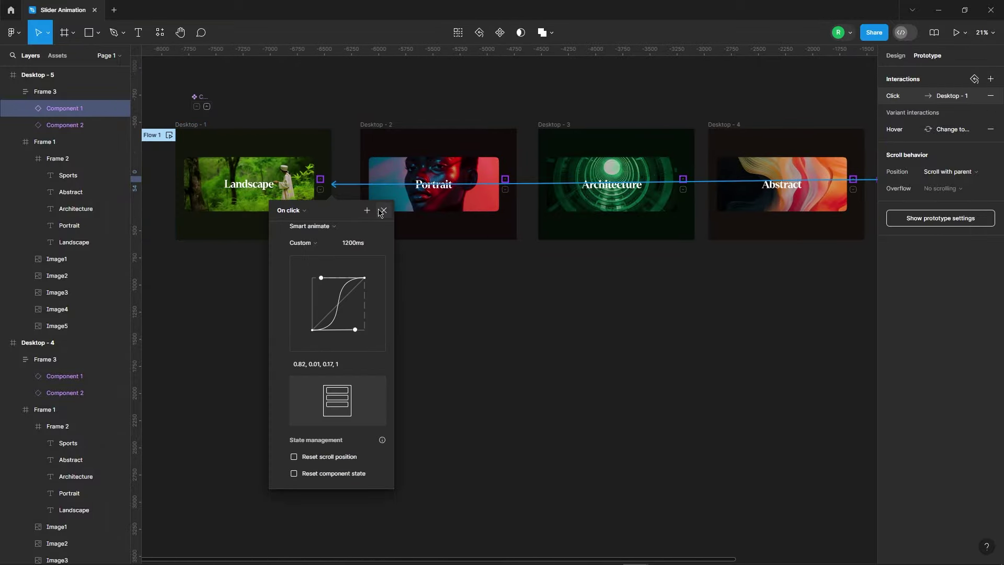
key(Escape)
scroll(282, 152, up, 3)
- Link the down arrows of Desktop - 2 and 3 back to Desktop - 1 and 2
scroll(796, 275, up, 2)
scroll(784, 241, down, 3)
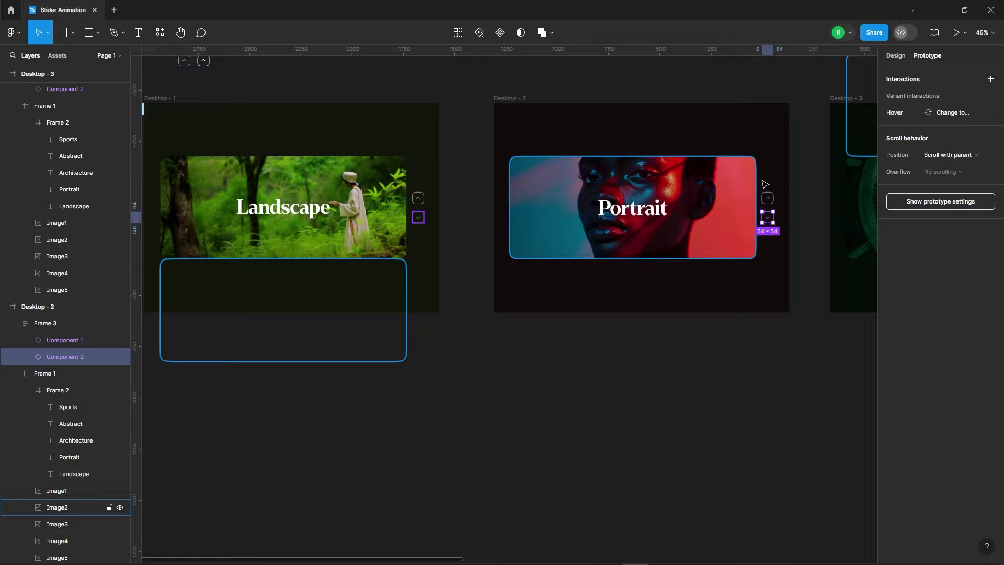
drag(767, 217, 427, 241)
scroll(470, 235, down, 3)
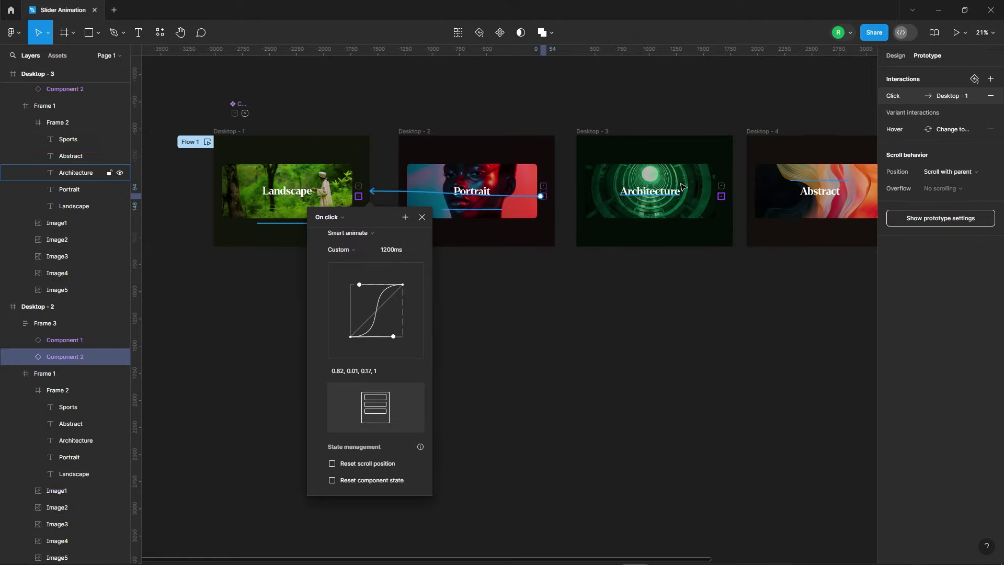
scroll(804, 223, up, 4)
key(Escape)
click(776, 216)
drag(784, 212, 392, 213)
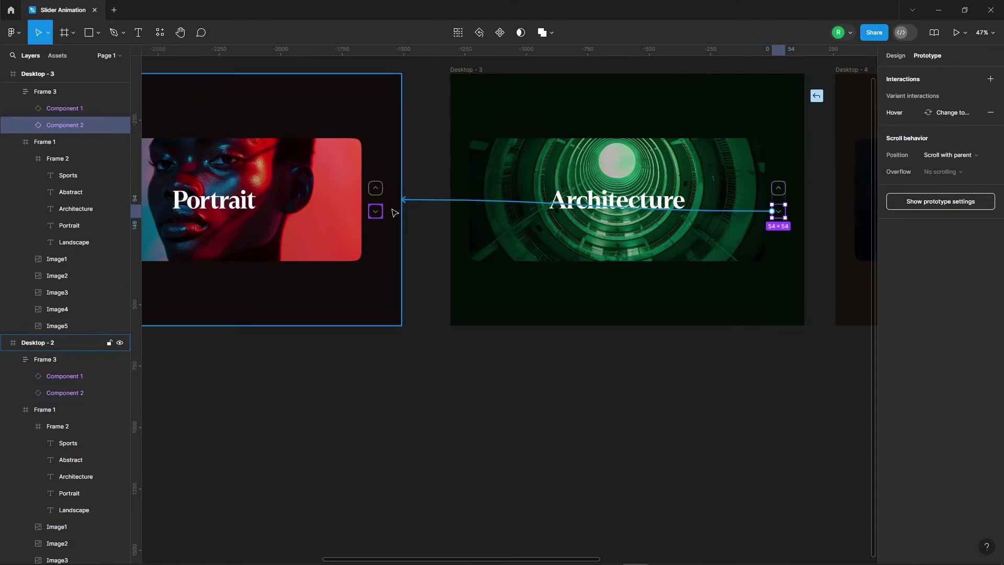
key(Escape)
- Link Desktop - 4's down arrow back to Desktop - 3
scroll(719, 163, up, 2)
scroll(719, 164, down, 3)
scroll(782, 175, up, 3)
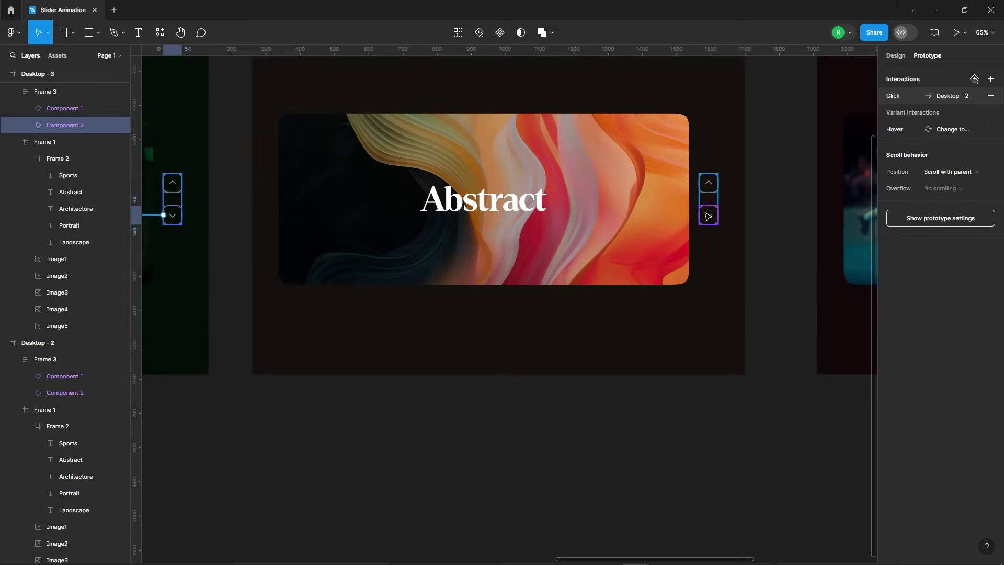
scroll(708, 218, down, 4)
click(719, 200)
drag(715, 200, 293, 220)
scroll(366, 236, down, 2)
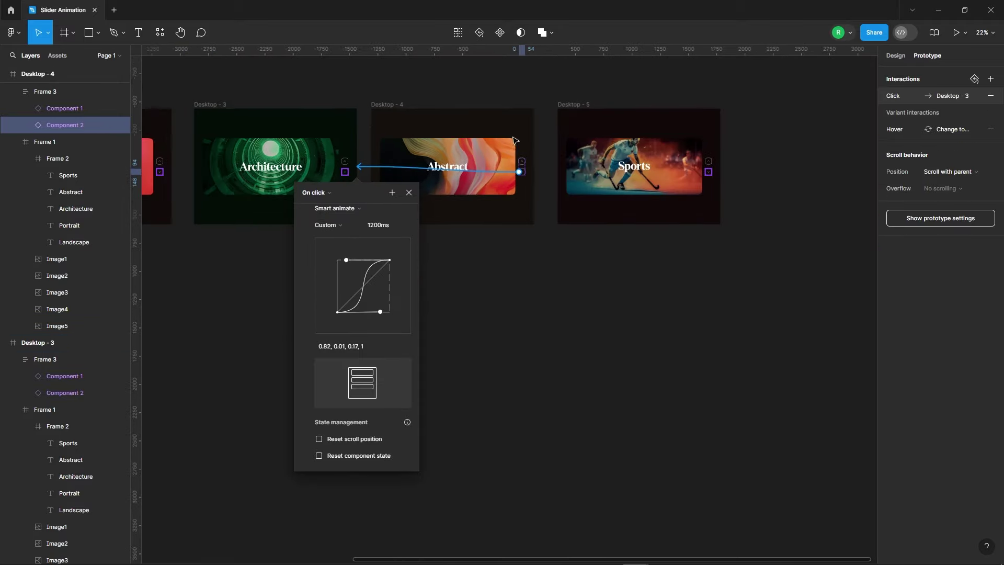
scroll(576, 209, up, 1)
- Link Desktop - 5's down arrow back to Desktop - 4 and launch the prototype preview
click(723, 199)
double_click(725, 194)
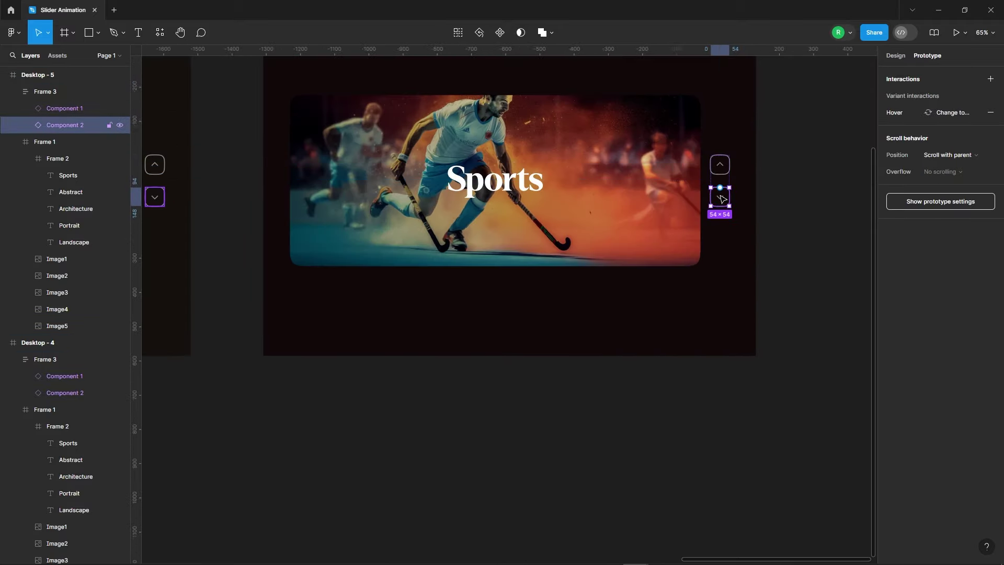
drag(747, 198, 425, 167)
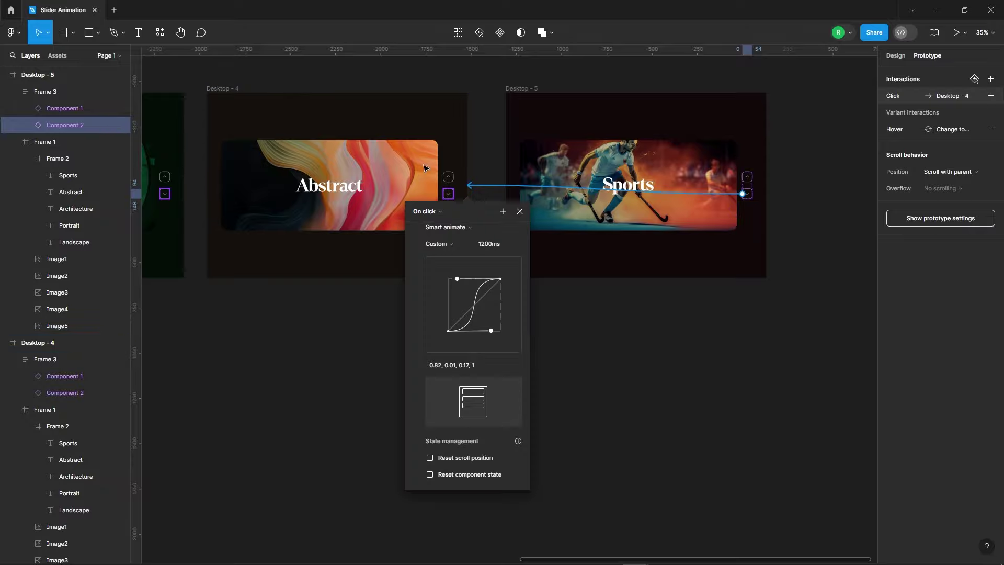
click(520, 212)
scroll(366, 156, down, 3)
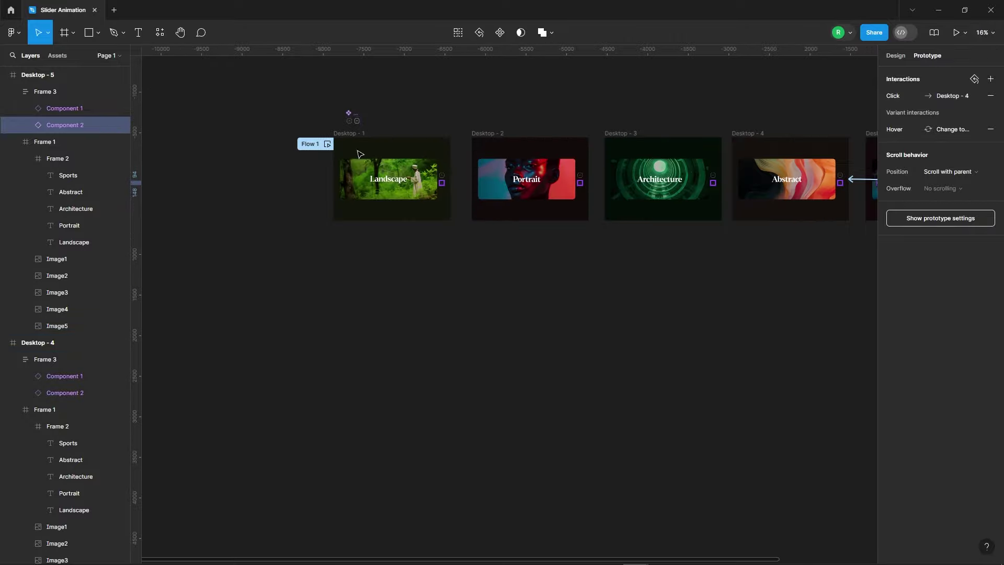
key(shift+space)
- Open the prototype in presentation view fitted to the screen
click(485, 64)
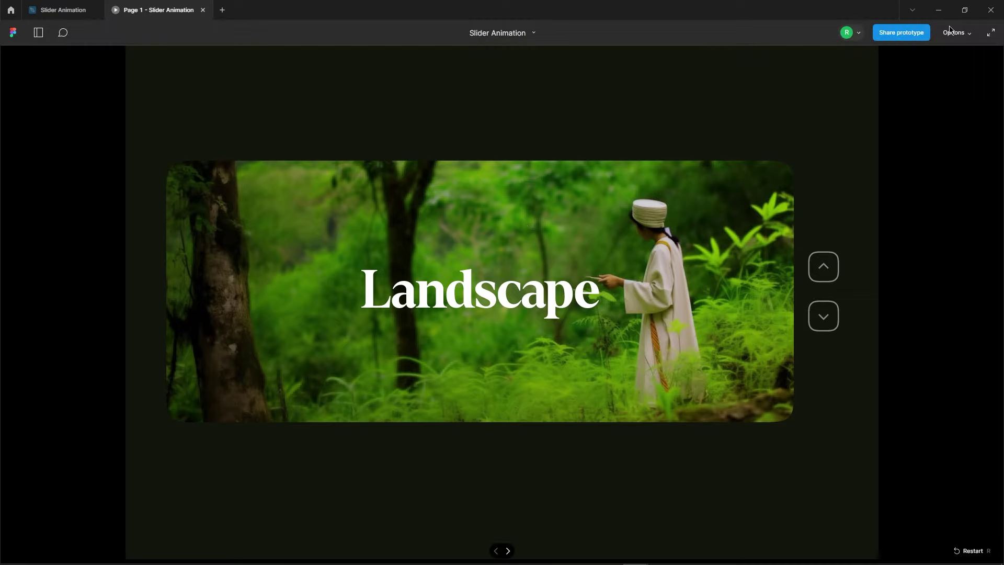
click(956, 33)
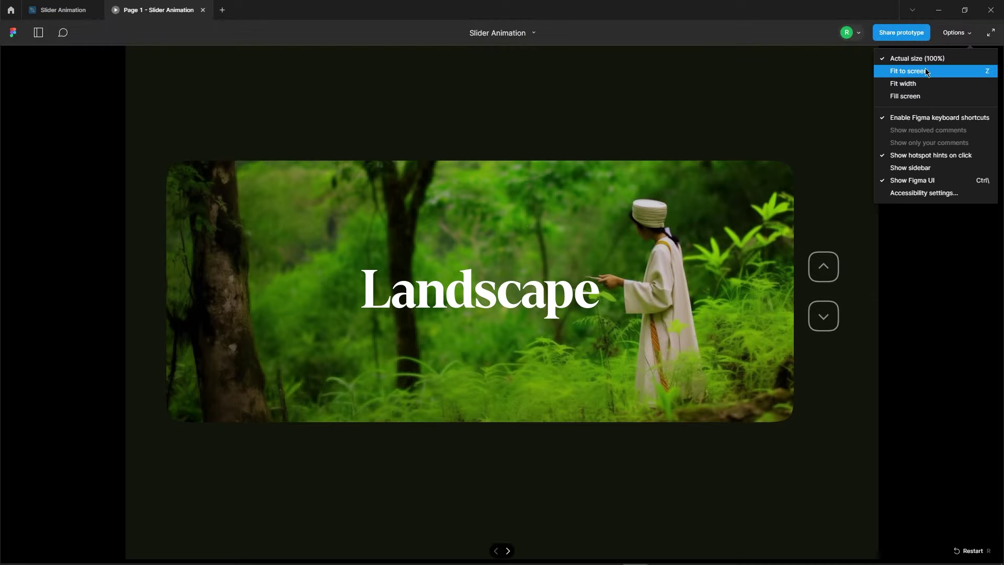
click(926, 71)
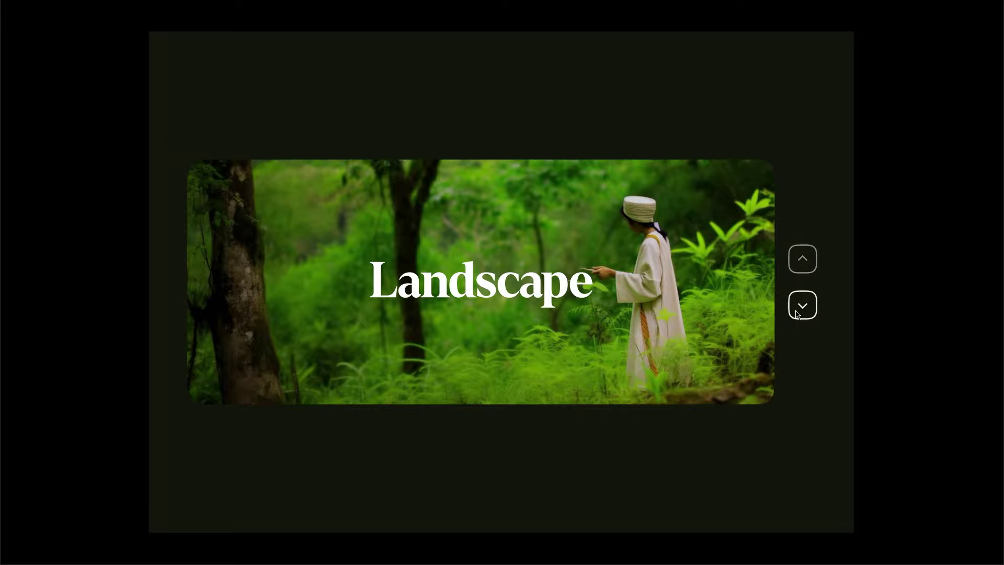
- Advance the slider three times with the up arrow, then go back once with the down arrow
click(803, 266)
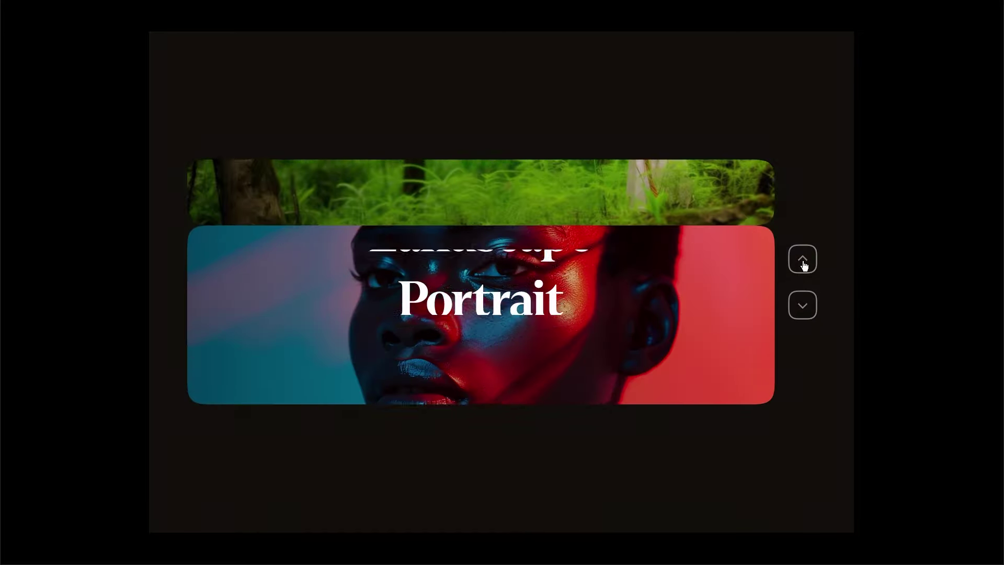
click(801, 259)
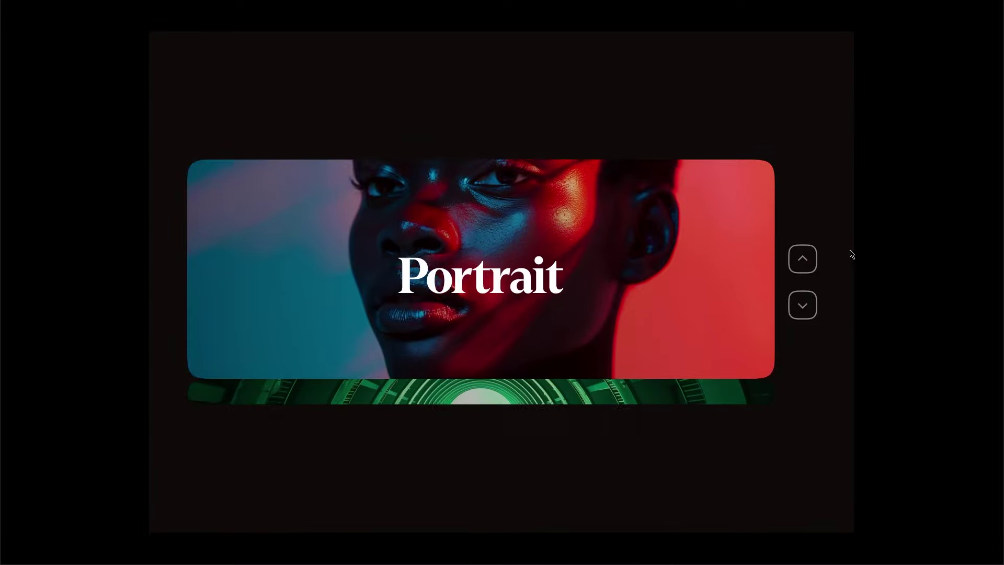
click(796, 263)
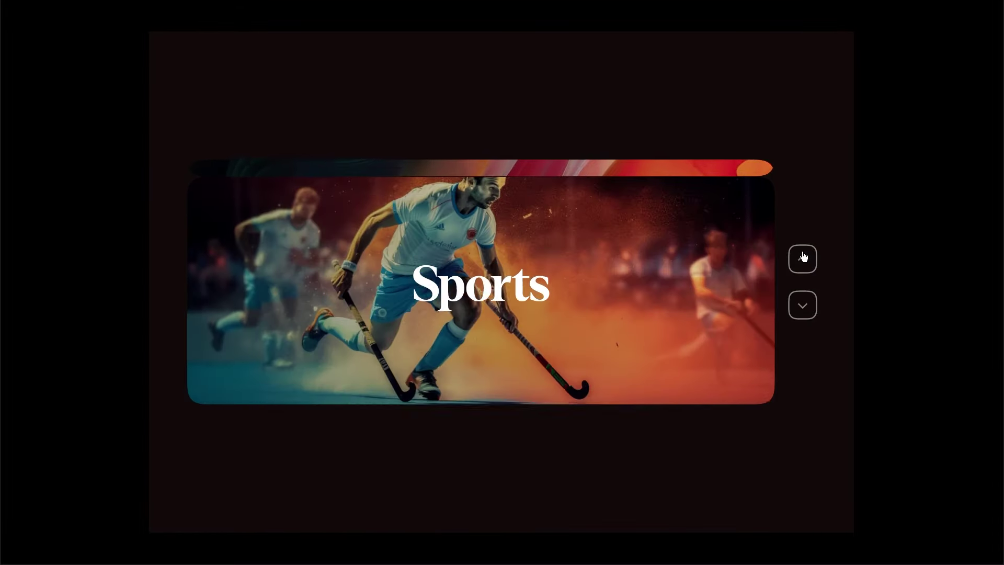
click(802, 305)
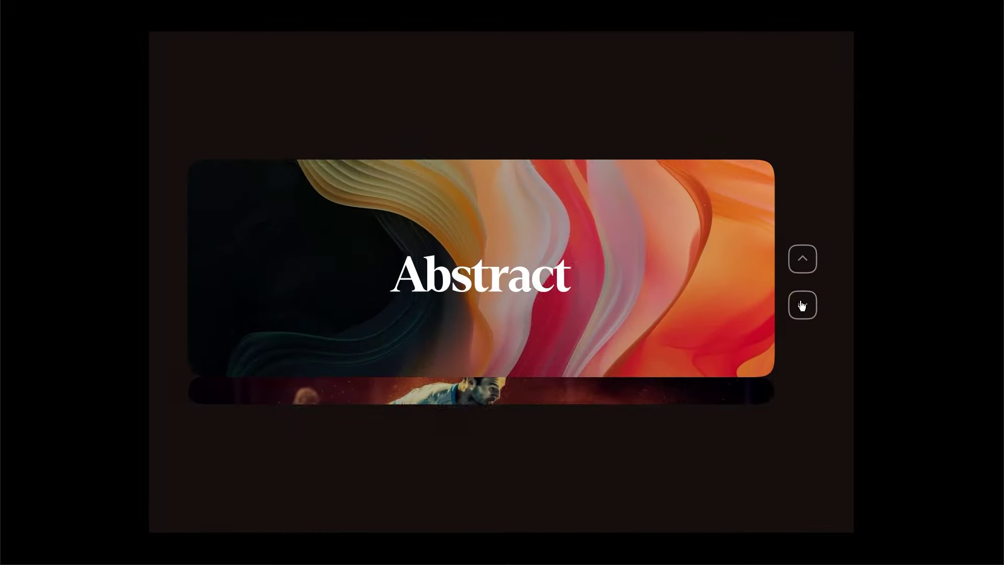